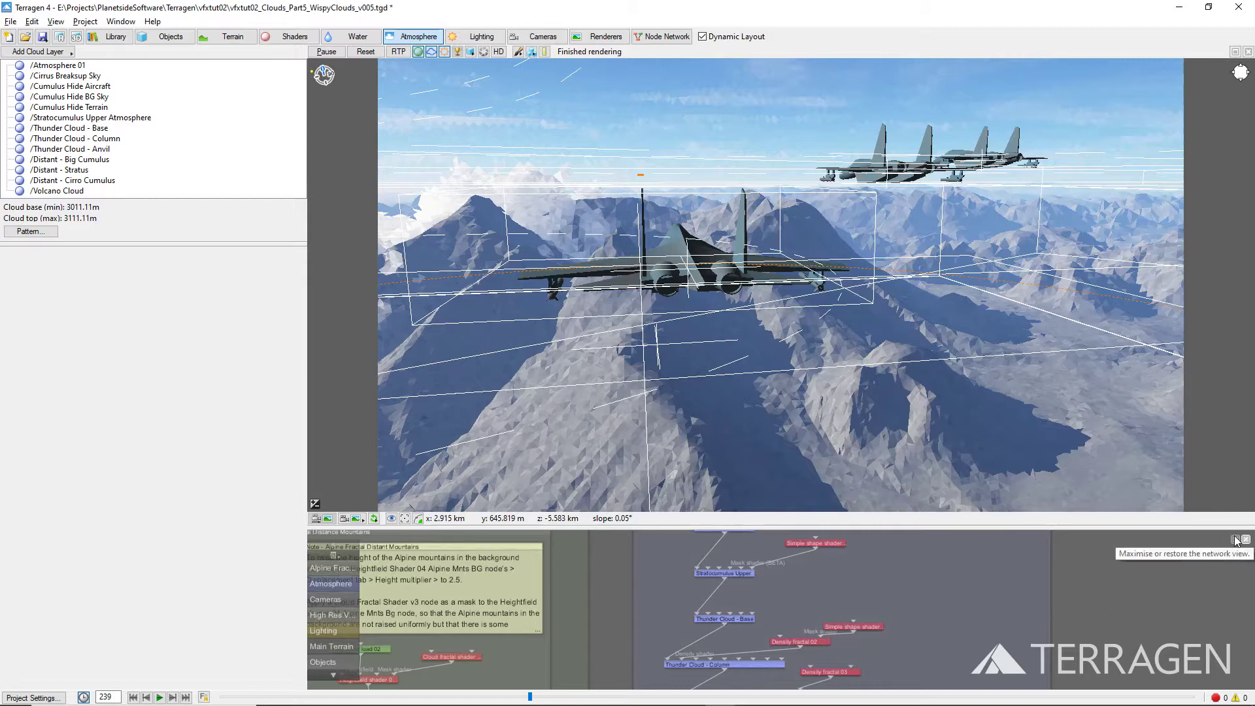
Step: Disable all the existing cloud layers below Atmosphere 01 in the Atmosphere group of the node network
left_click(1235, 540)
left_click_drag(972, 89, 652, 683)
key("ctrl+e")
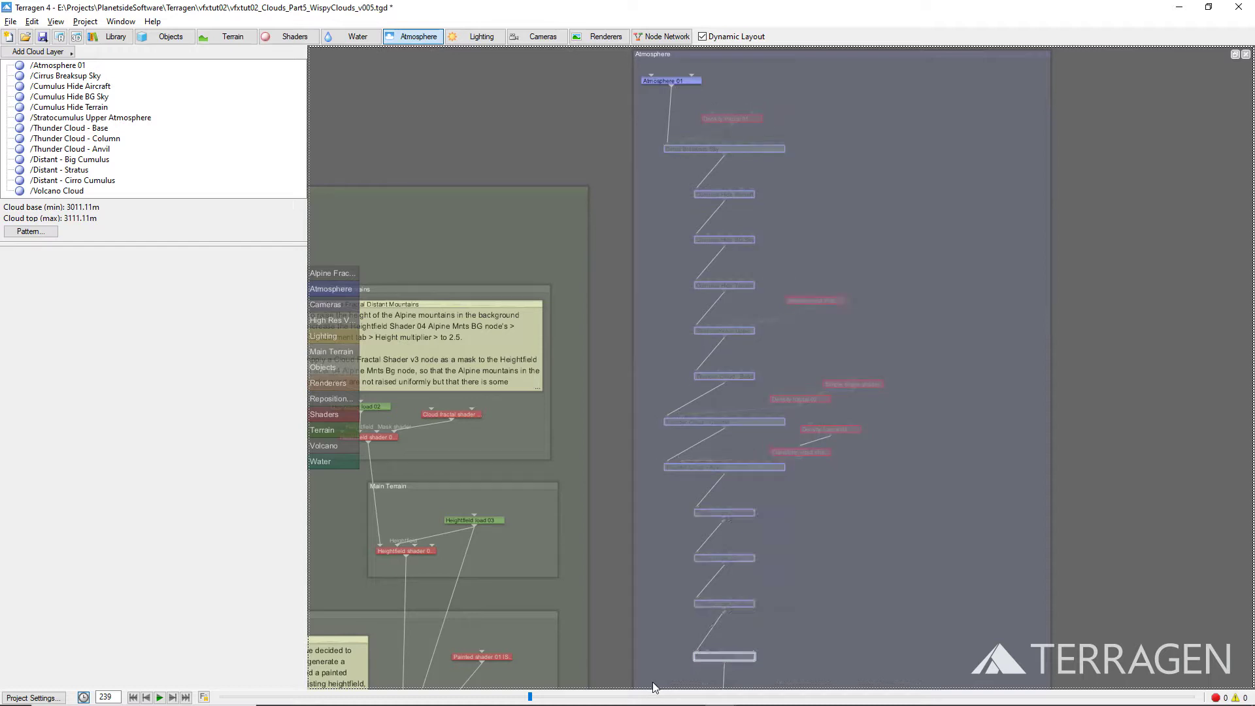
left_click(1235, 55)
Step: Enlarge the 3D preview and show the objects as textured with the ray-traced preview on
left_click(1235, 52)
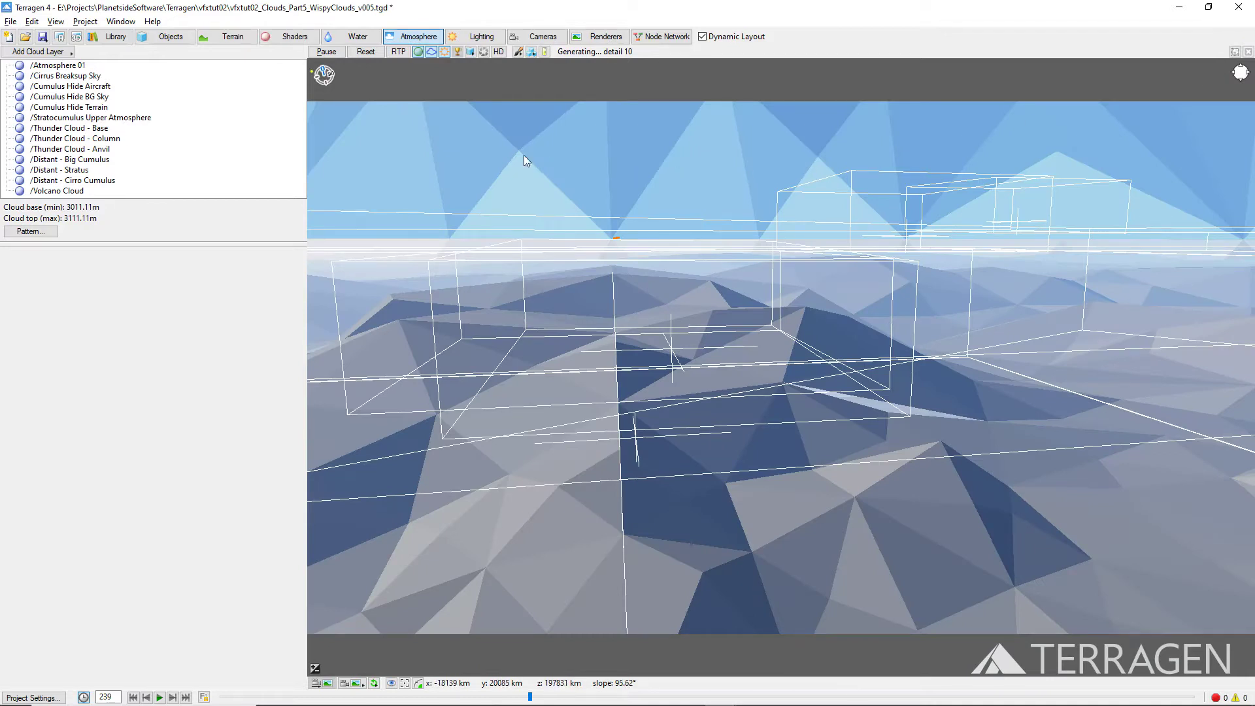
left_click(470, 52)
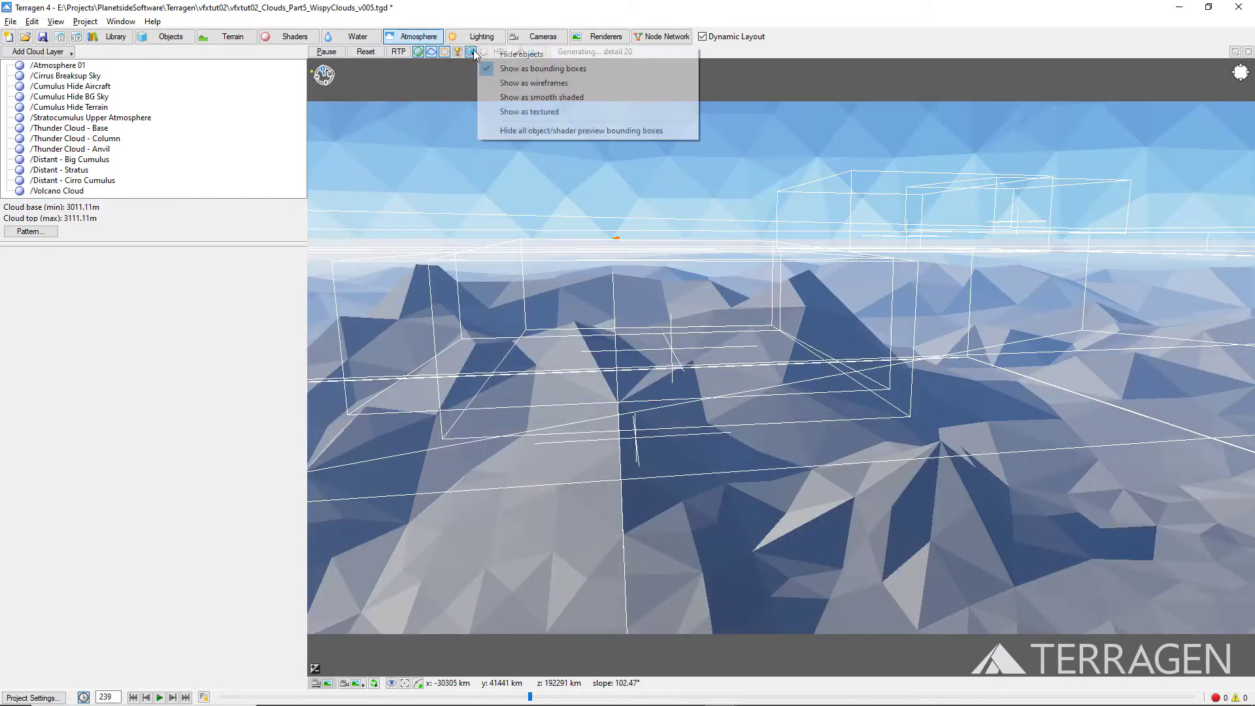
left_click(529, 112)
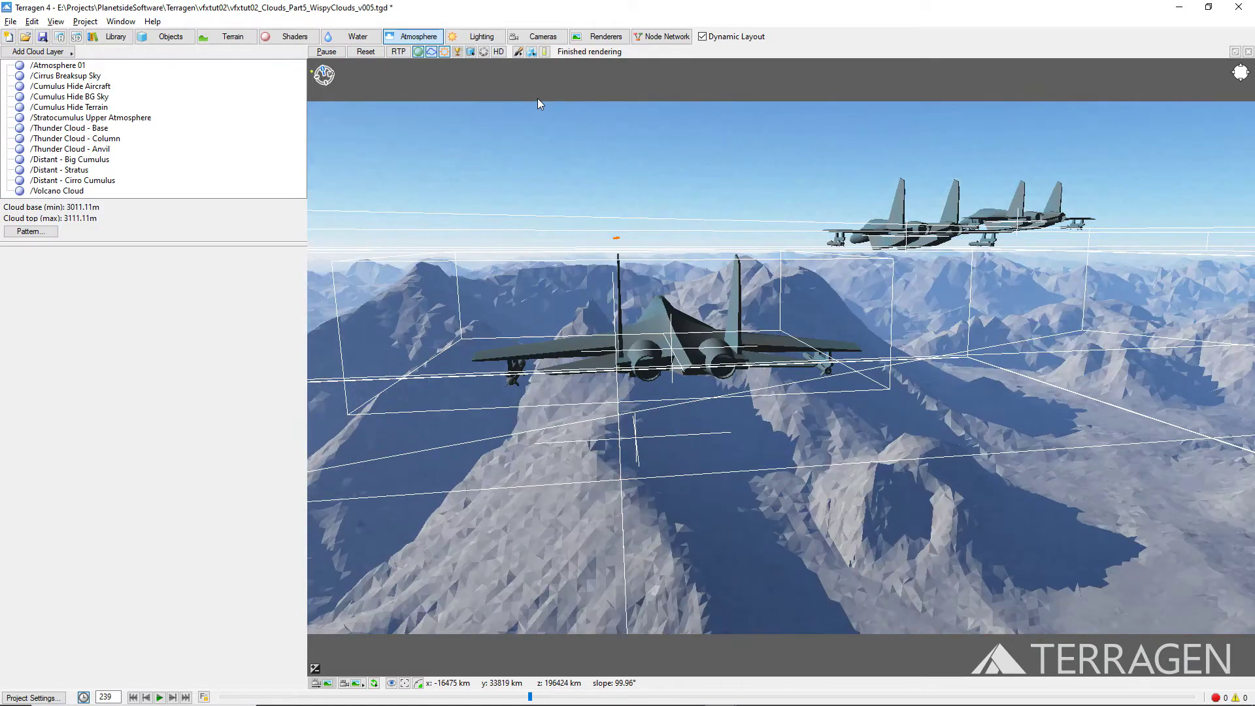
left_click(401, 56)
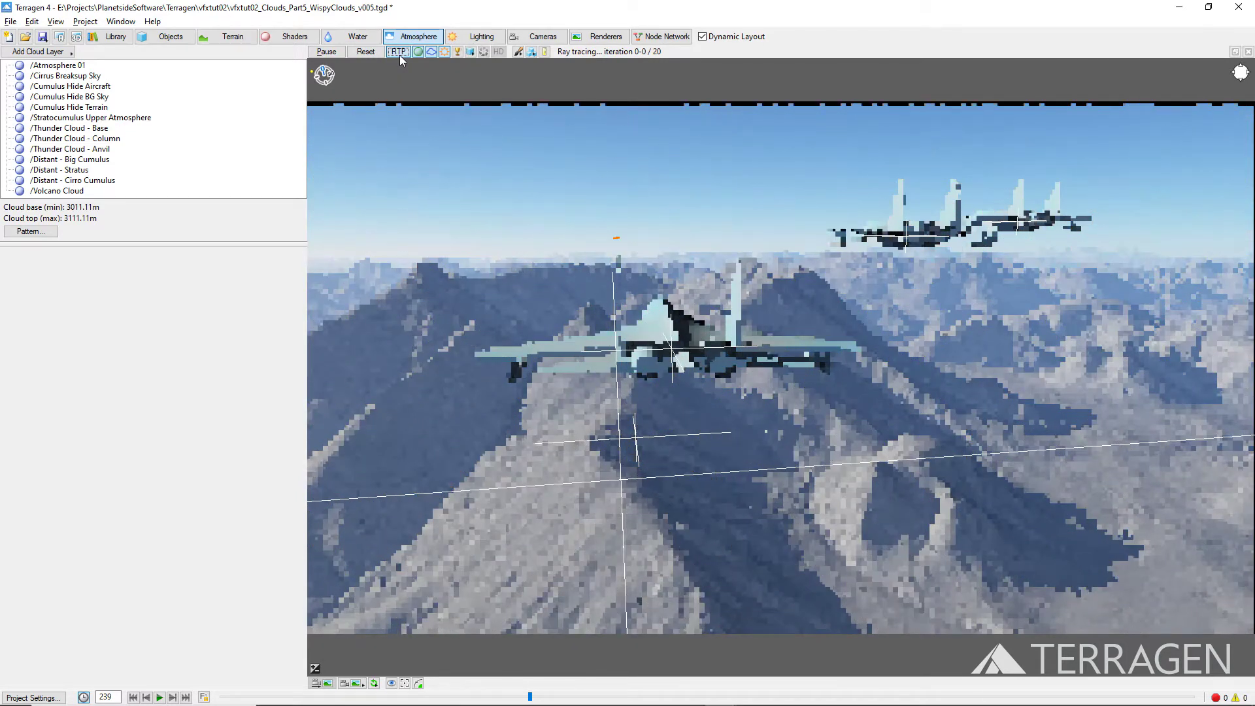
Step: Add a Mid-level: Generic cloud layer and name it Upper Wispy Clouds
left_click(66, 52)
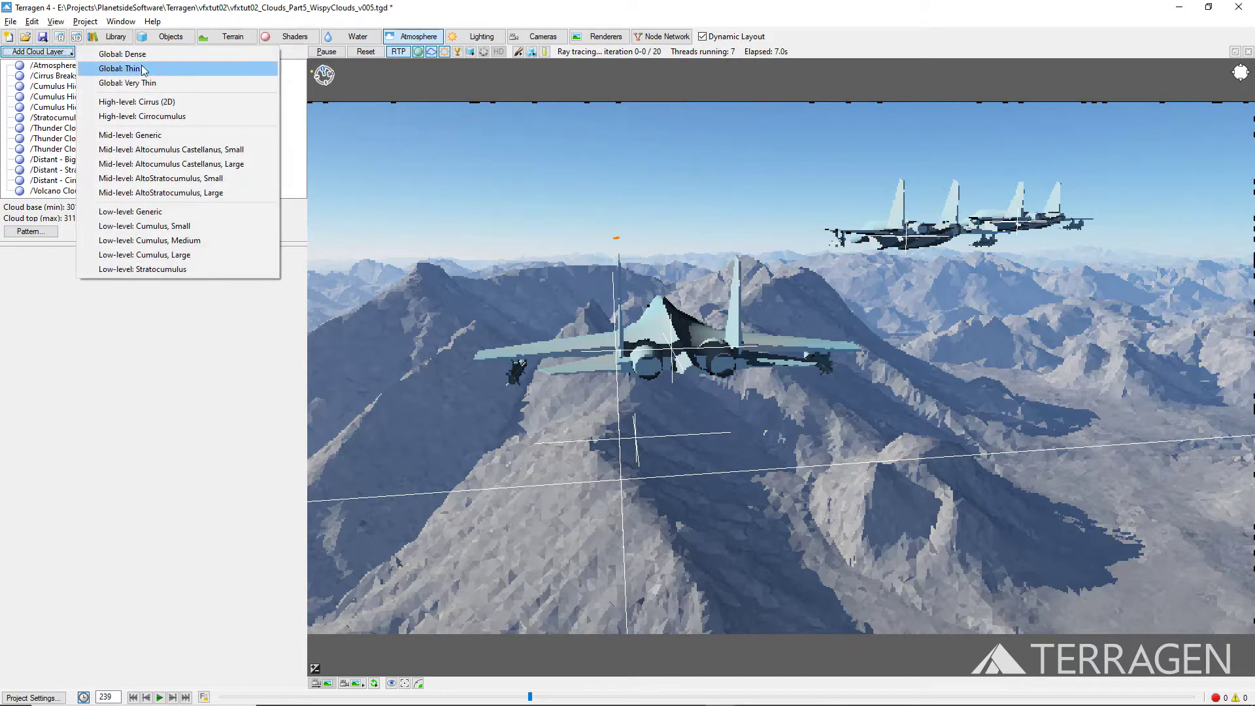
left_click(216, 135)
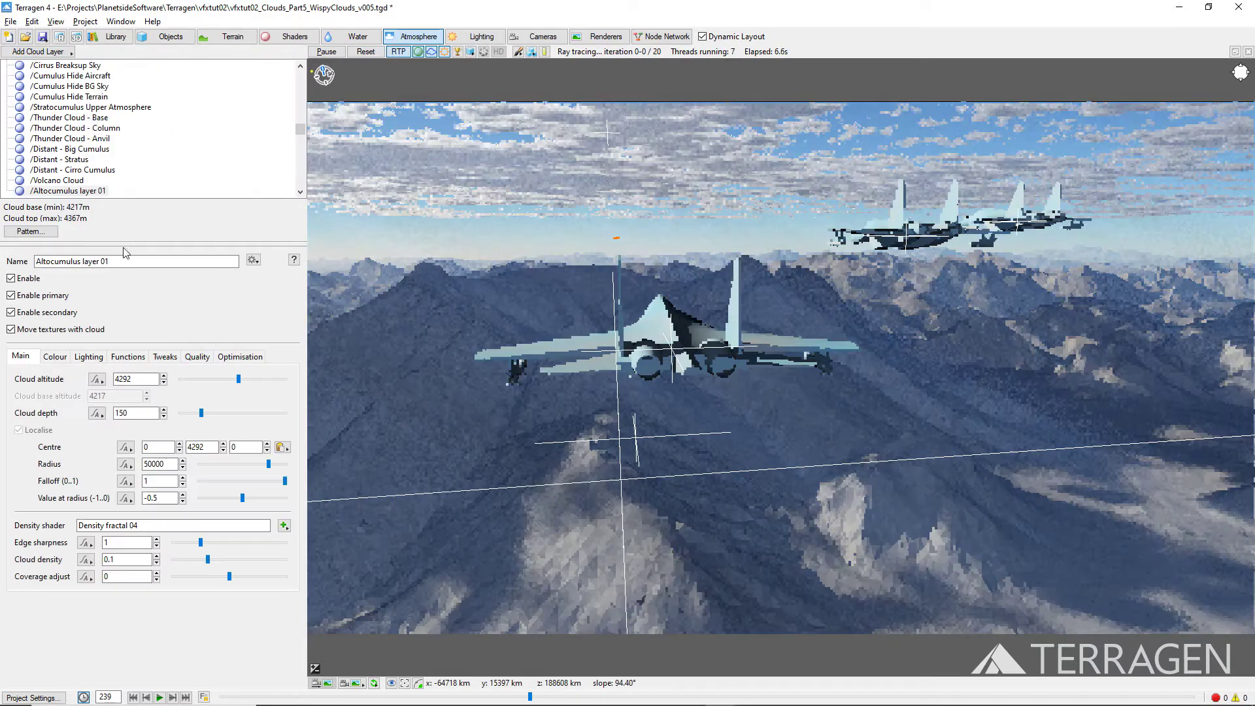
left_click_drag(110, 262, 35, 262)
type("Upper Wisp")
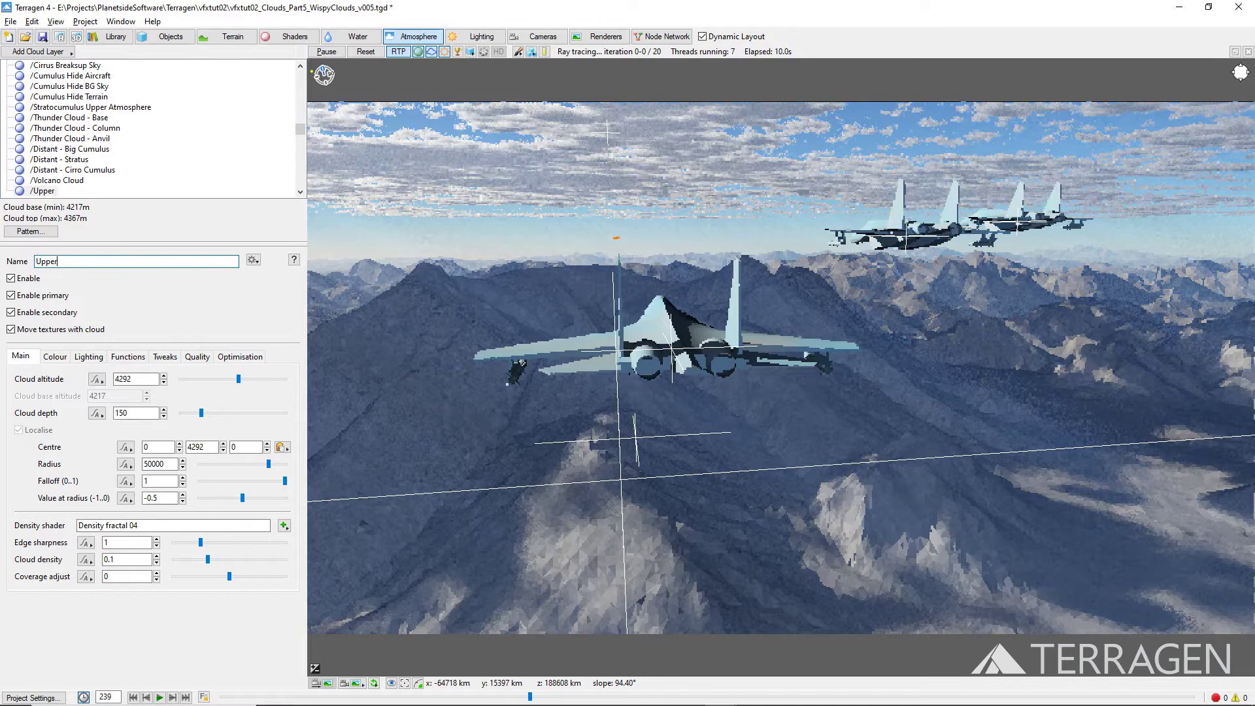
type("y Clouds")
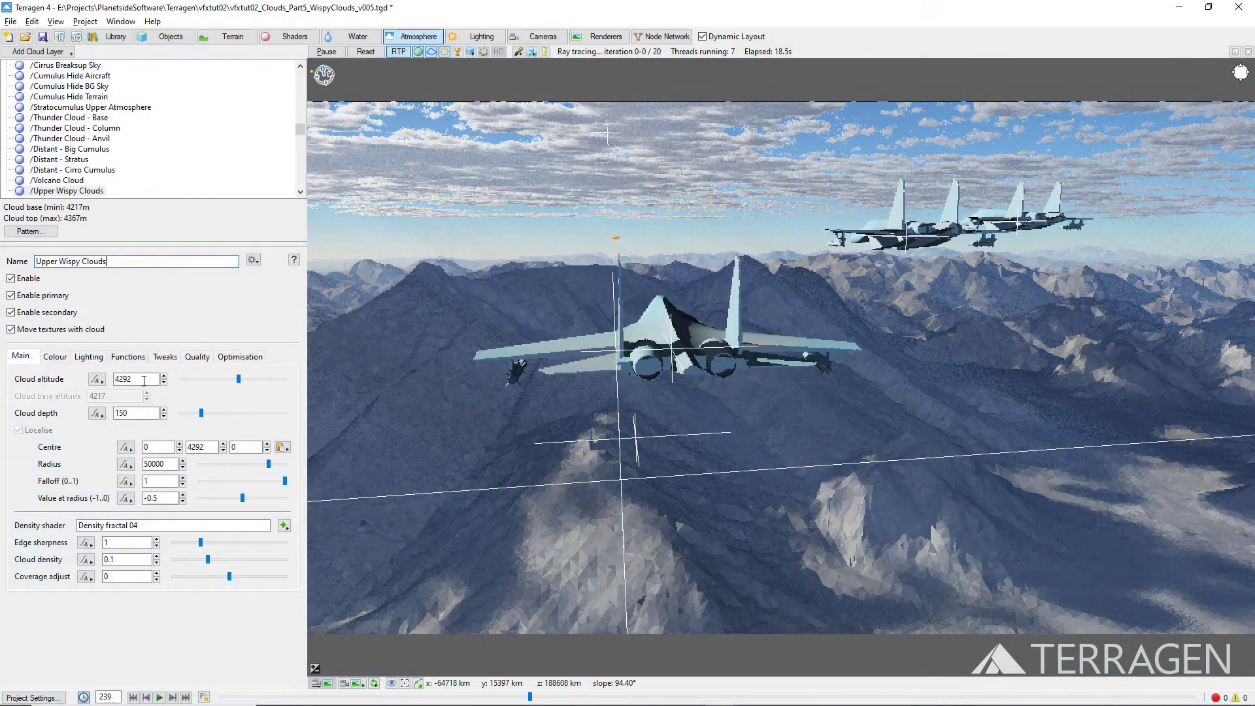
Step: Set the Upper Wispy Clouds layer's cloud altitude to 3058 and its cloud depth to 100
double_click(118, 384)
type("3058")
key("Return")
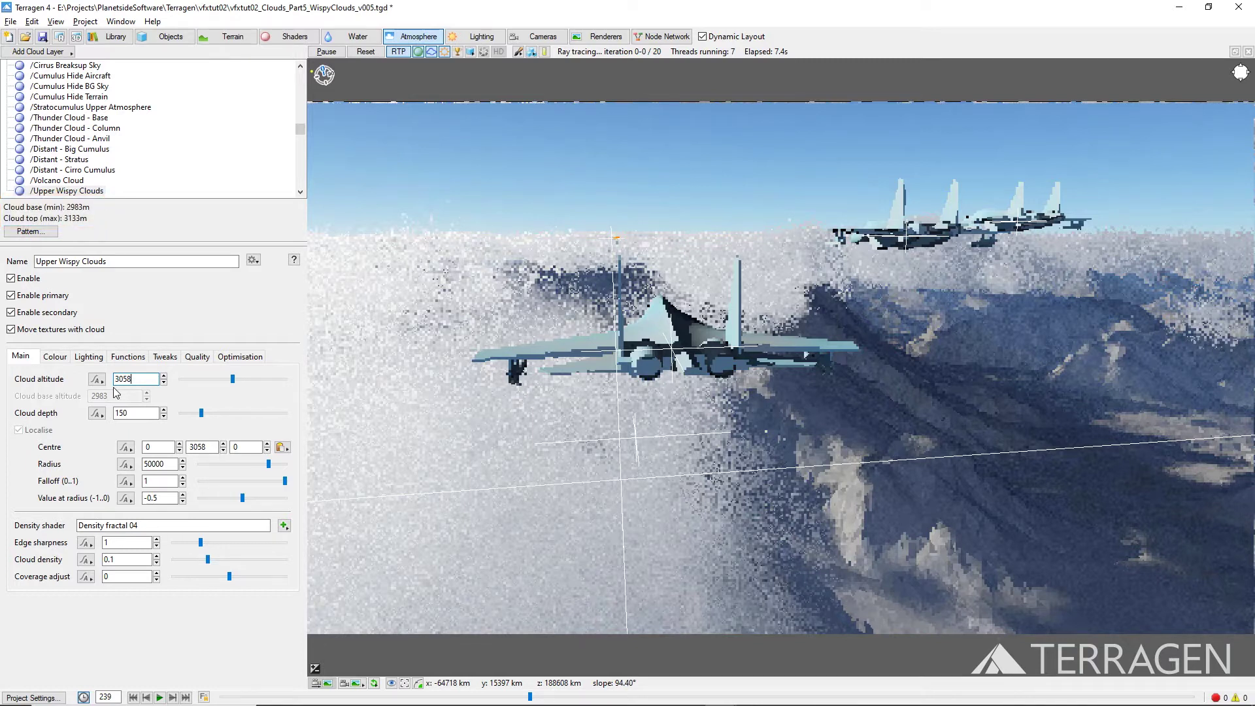
double_click(124, 413)
type("100")
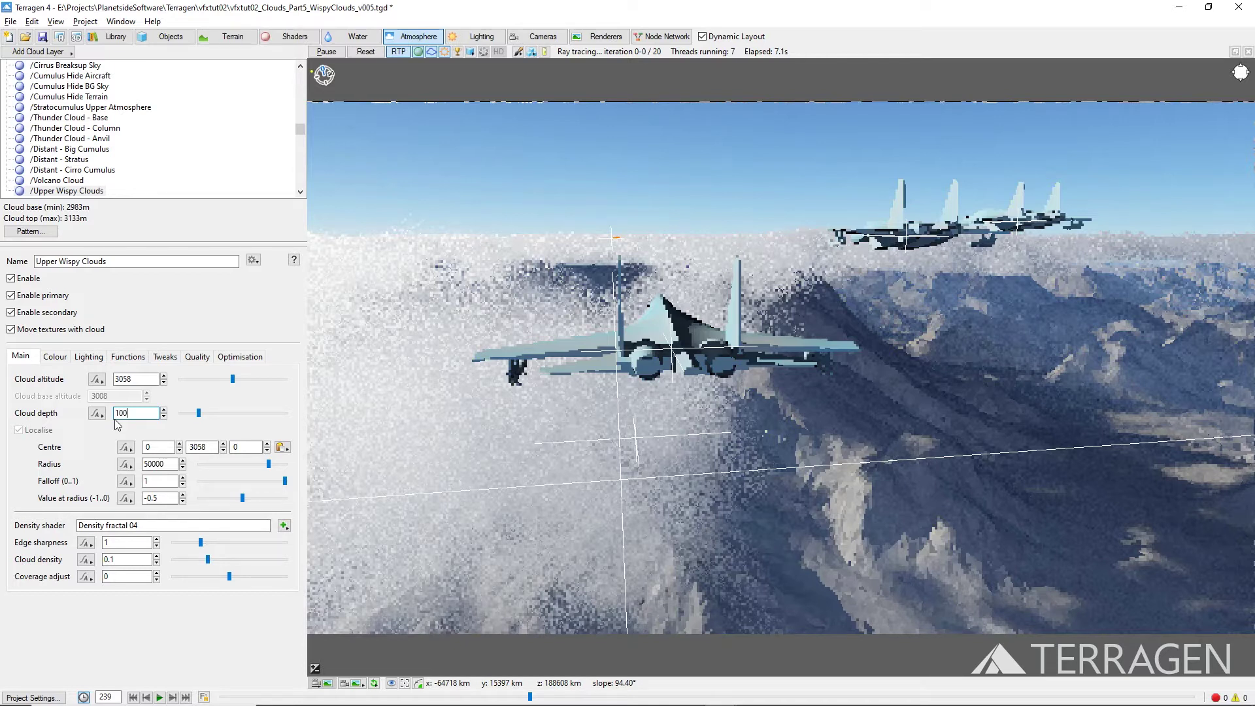
Step: Switch the 3D preview to the top view with ray tracing off, framing the full extent of the cloud layer
left_click(364, 683)
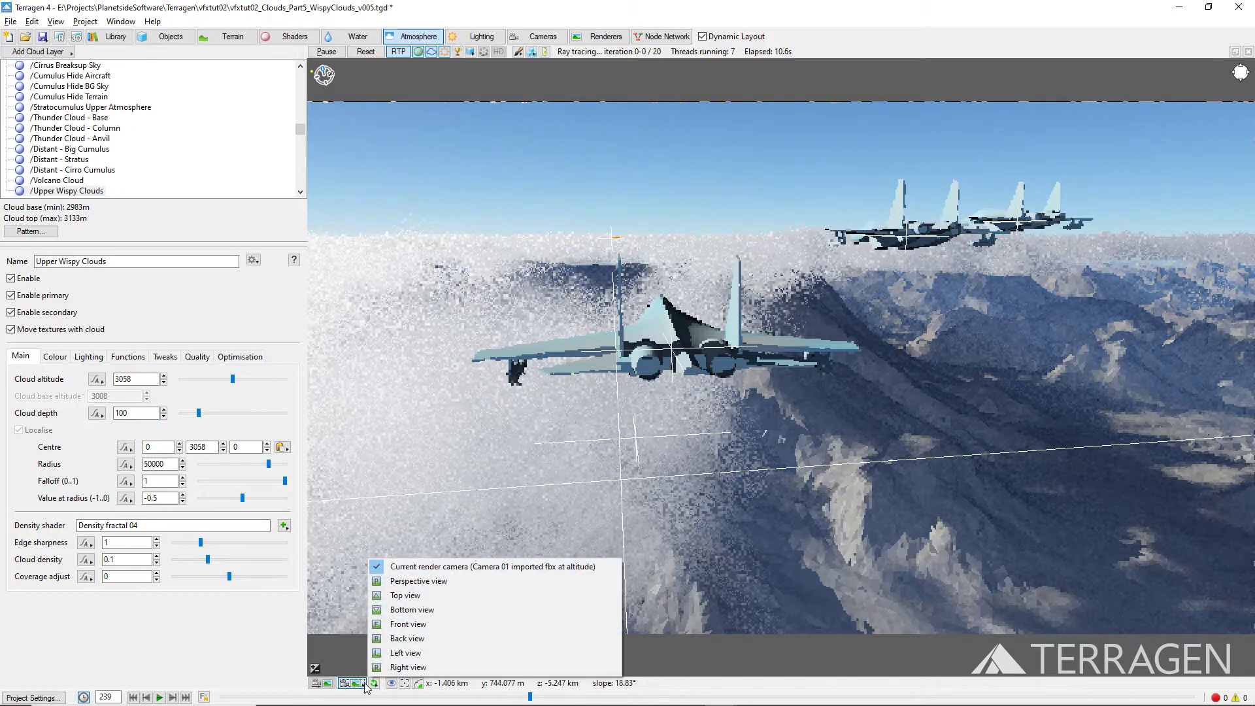
left_click(406, 597)
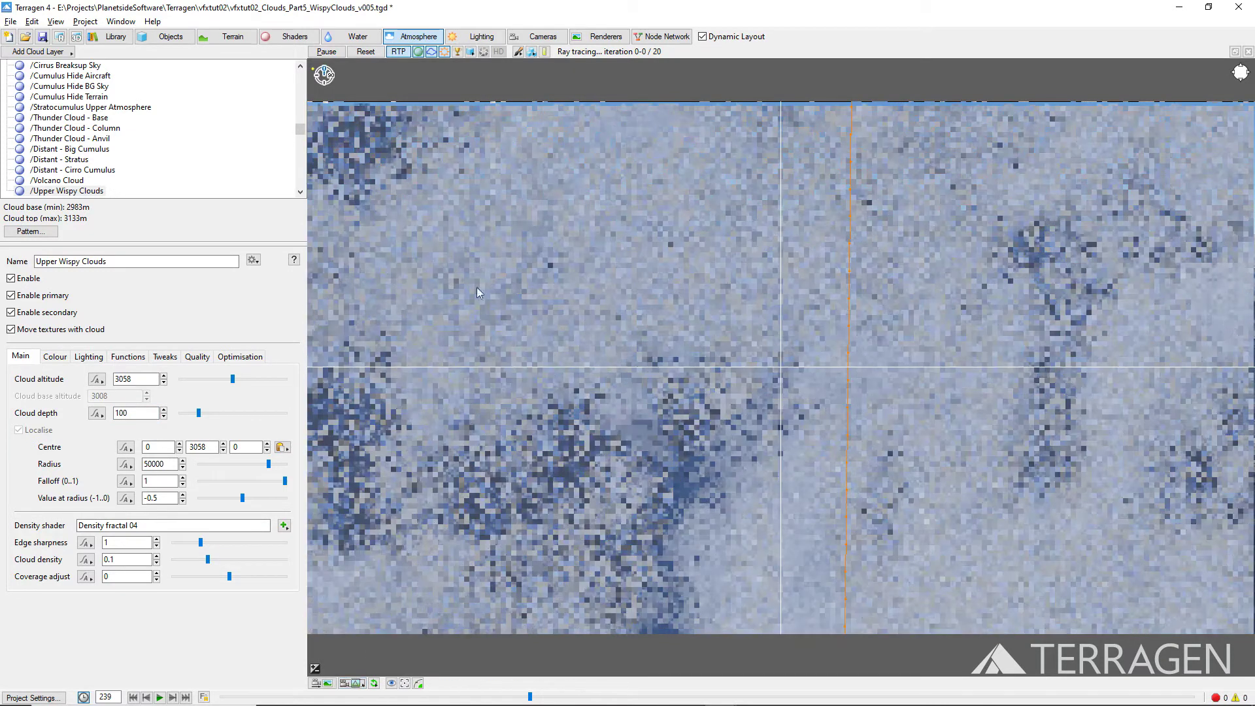
left_click(395, 55)
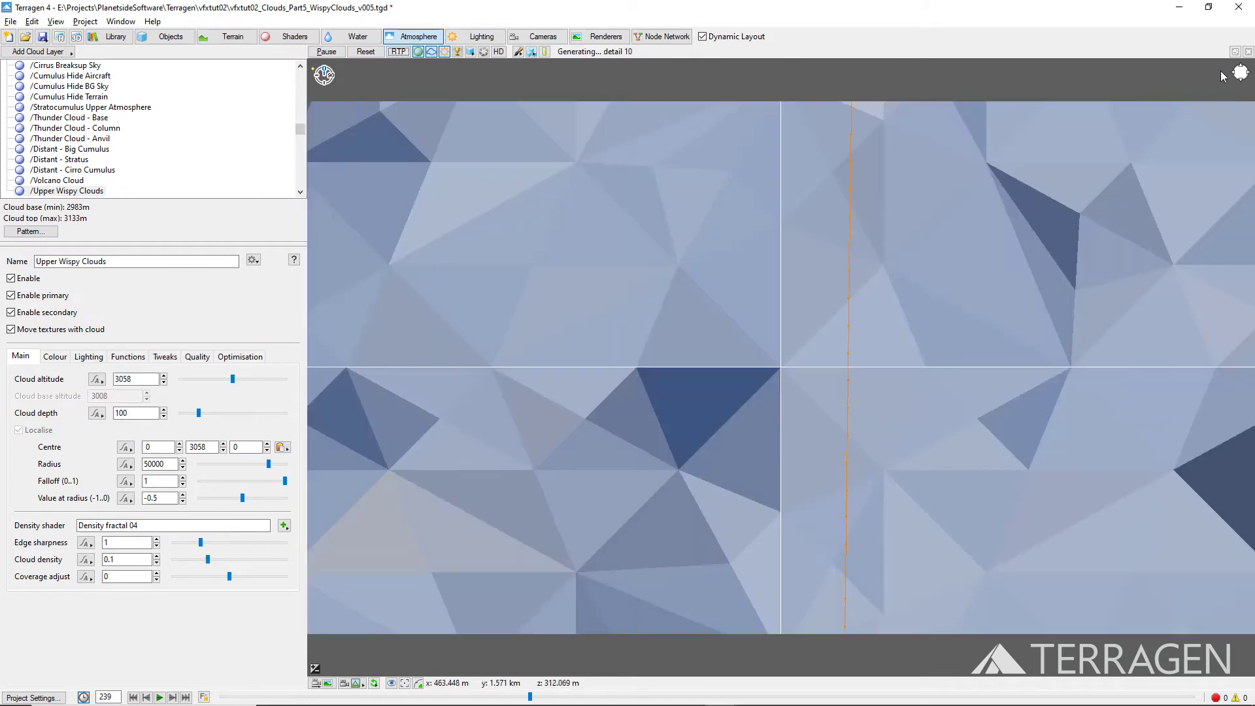
mouse_move(1245, 73)
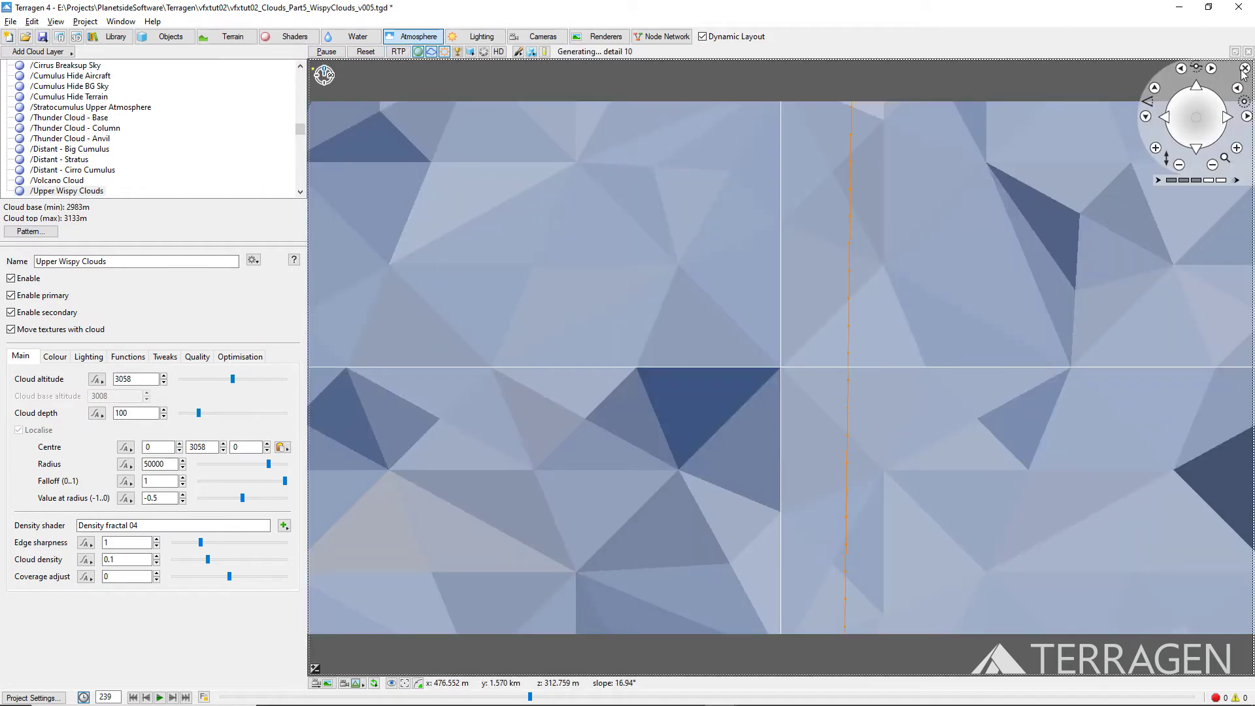
left_click(1213, 165)
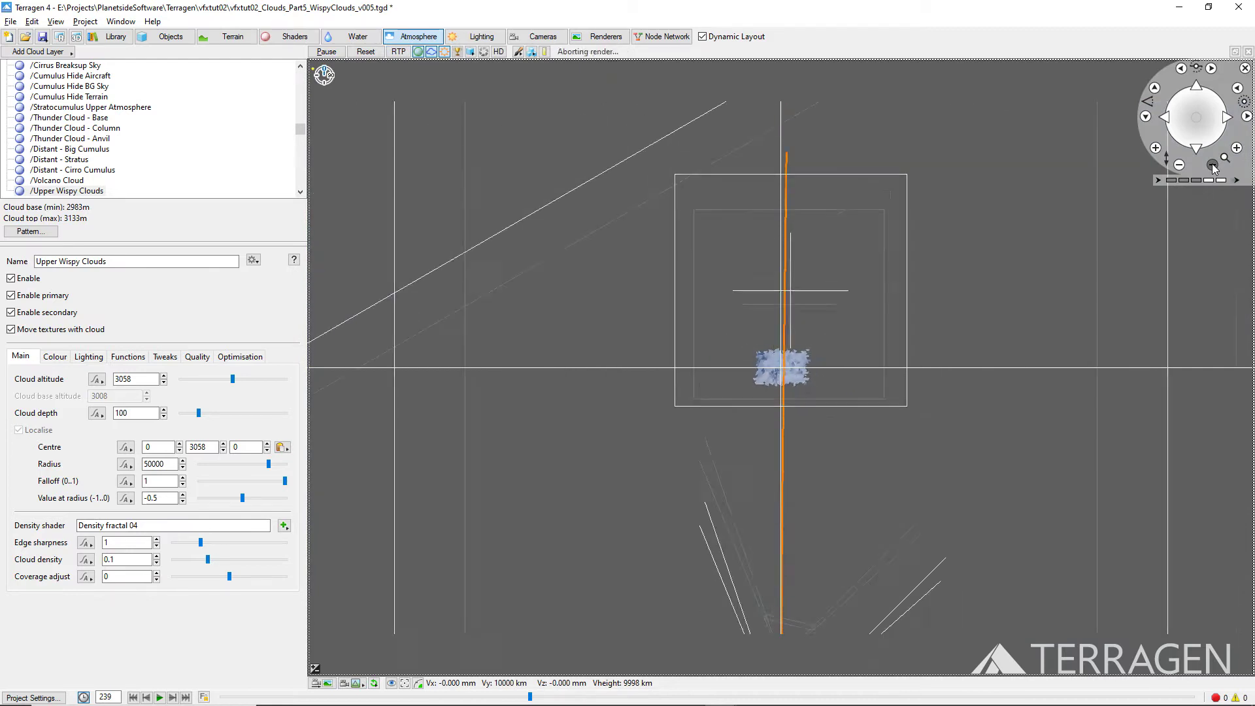
left_click(1214, 167)
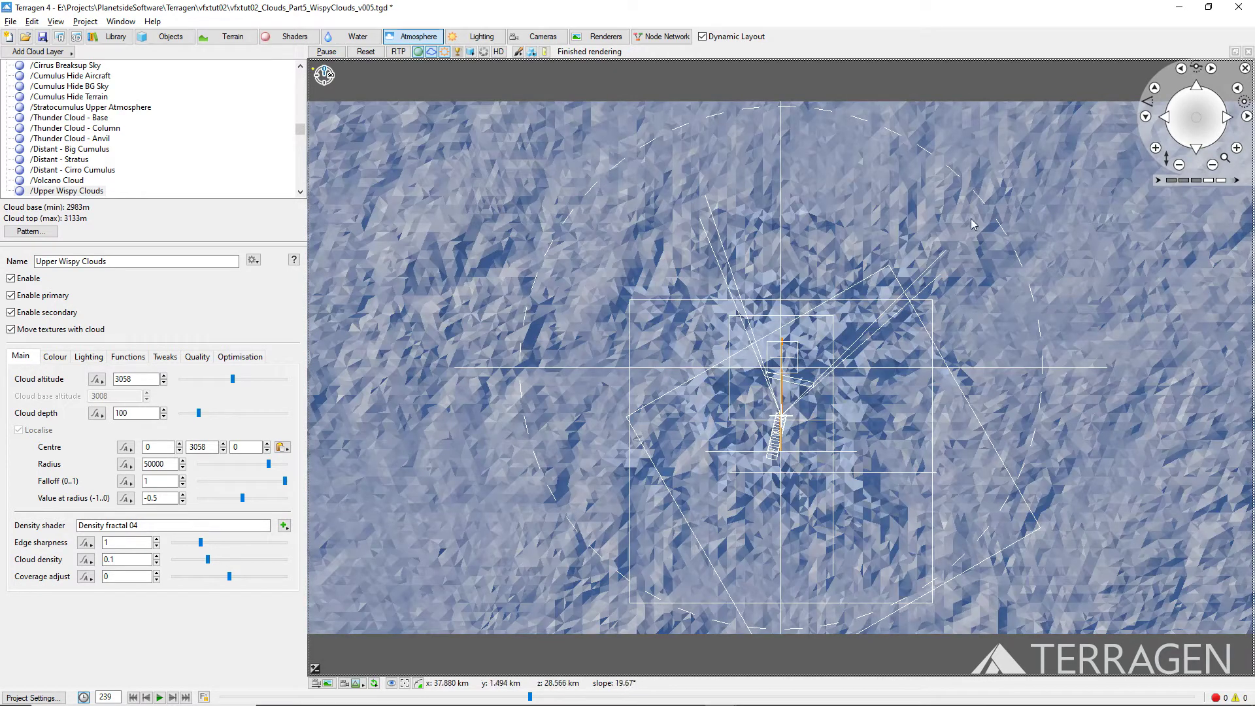
Step: Enable the Cumulus Hide Aircraft, Cumulus Hide BG Sky and Cumulus Hide Terrain layers as placement references
left_click(96, 77)
left_click(10, 279)
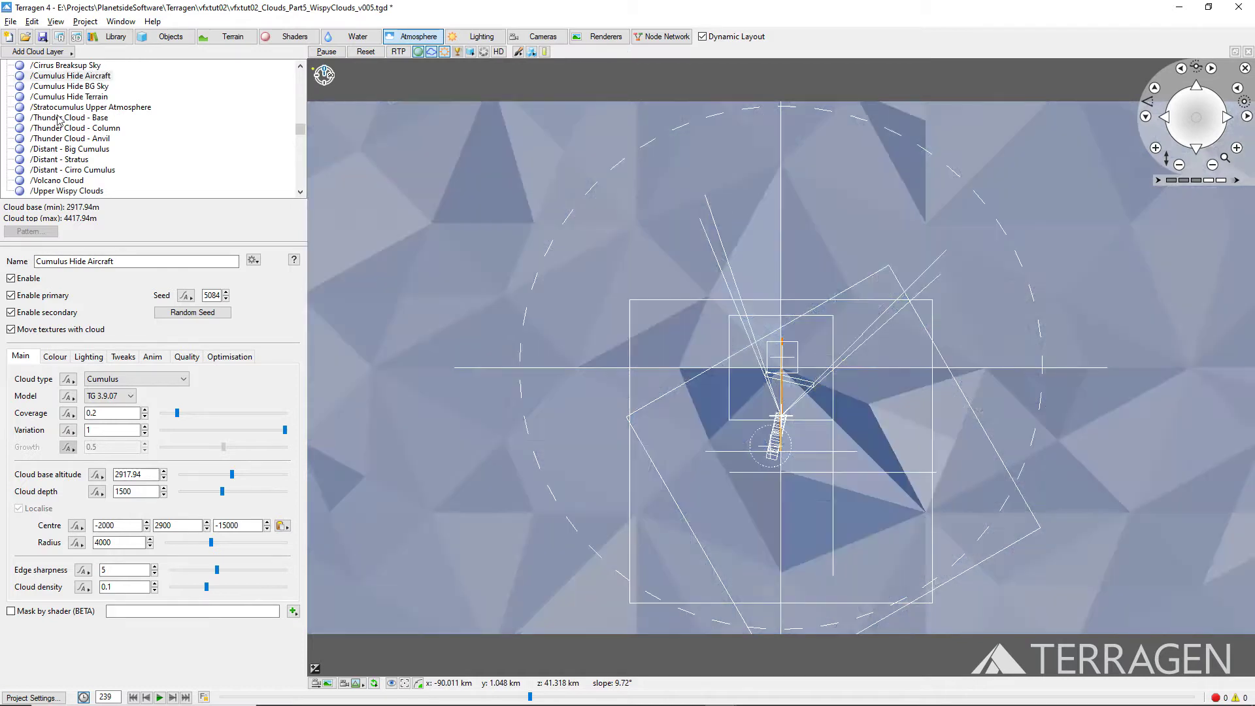
left_click(65, 86)
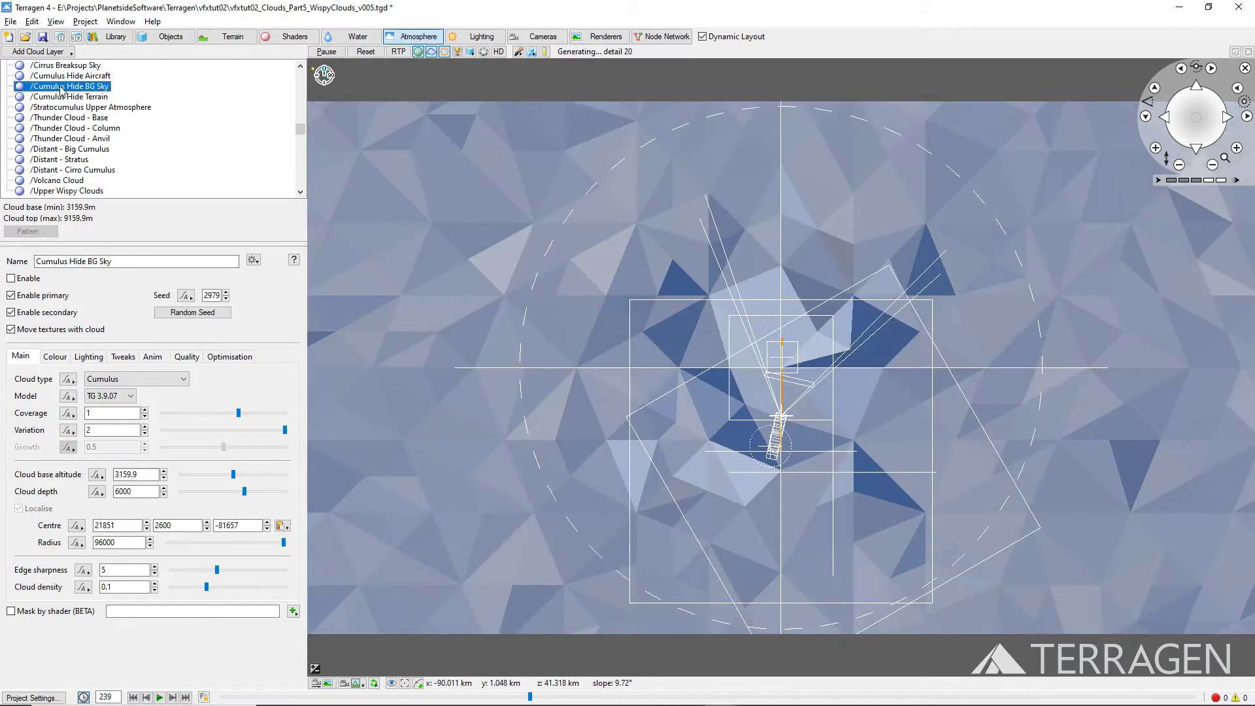
left_click(11, 279)
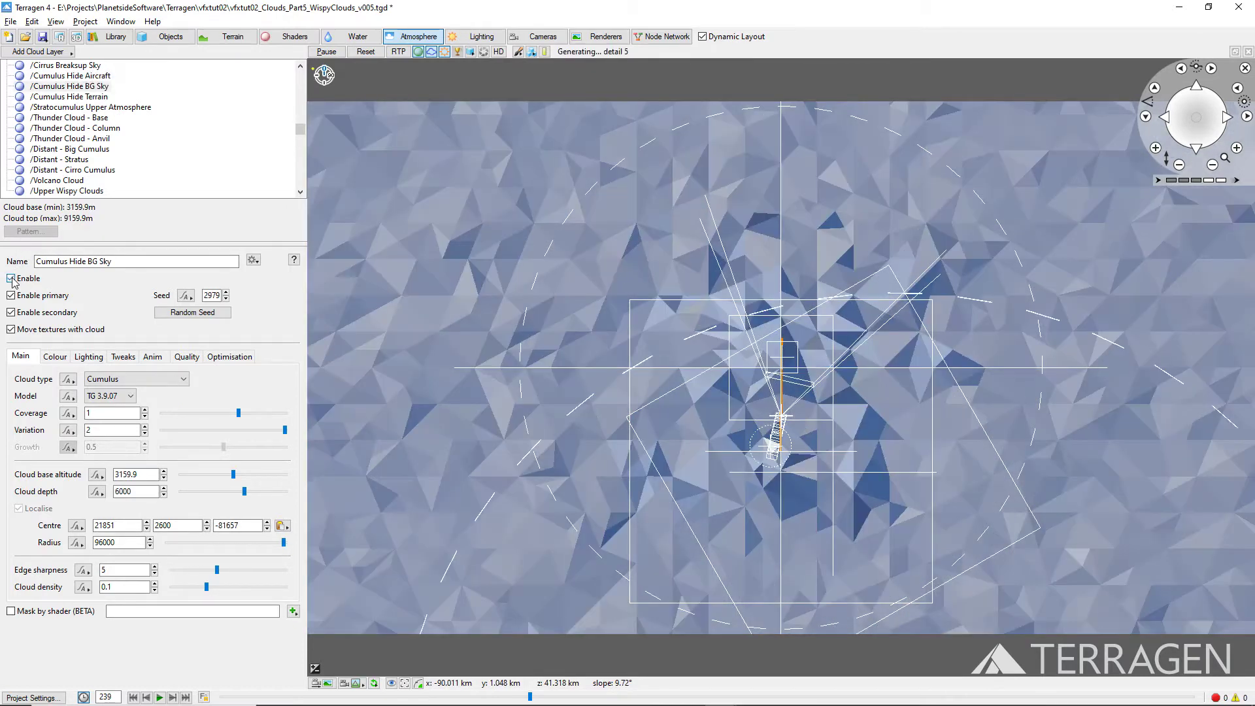
left_click(49, 97)
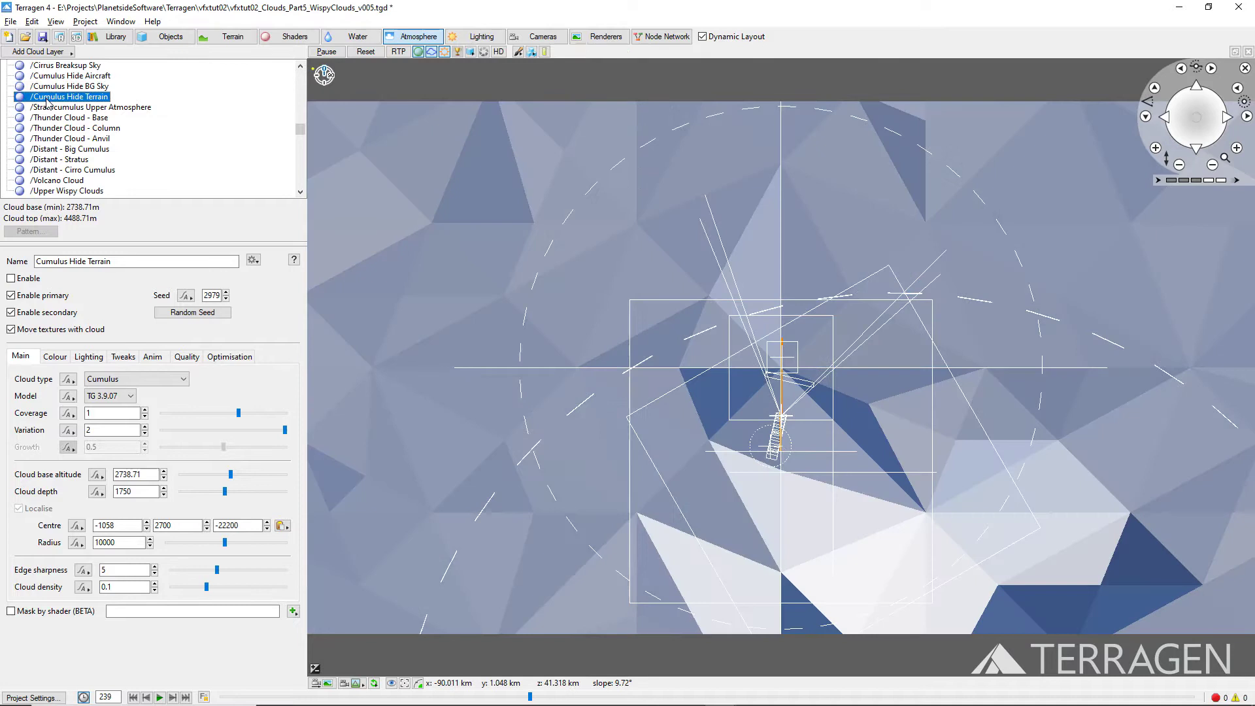
left_click(12, 279)
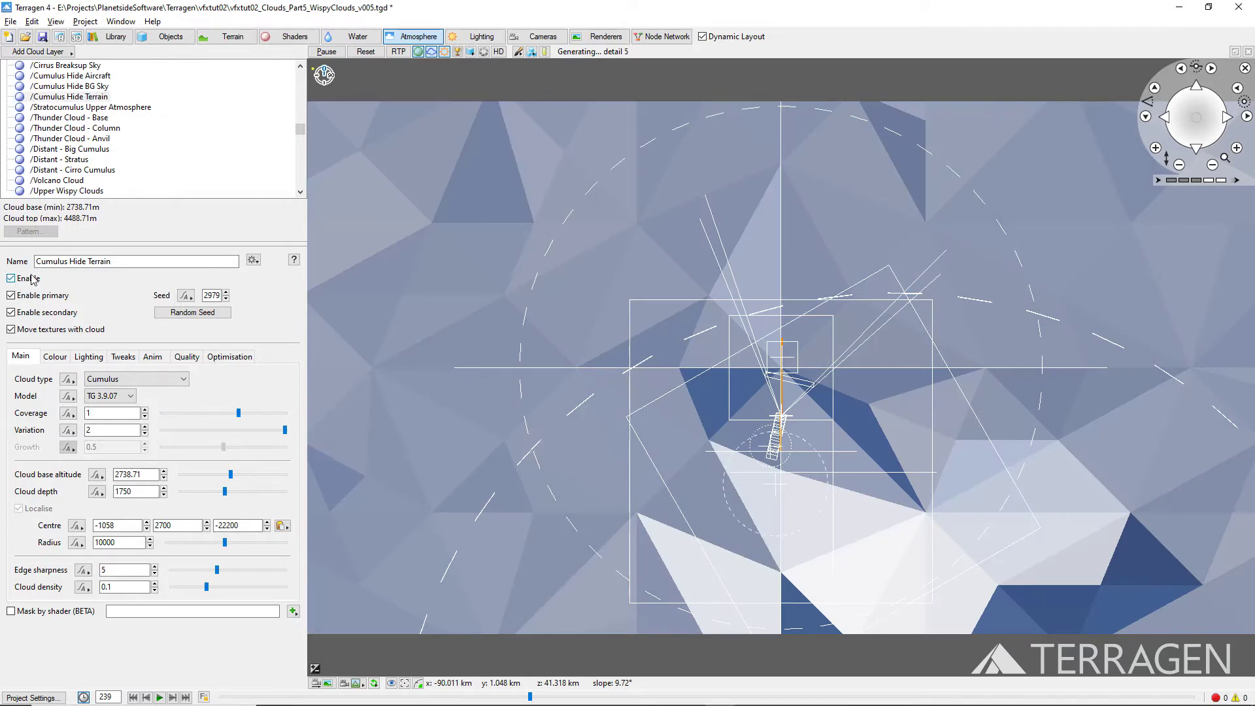
Step: Set the radius of the Upper Wispy Clouds layer to 12100
left_click(73, 191)
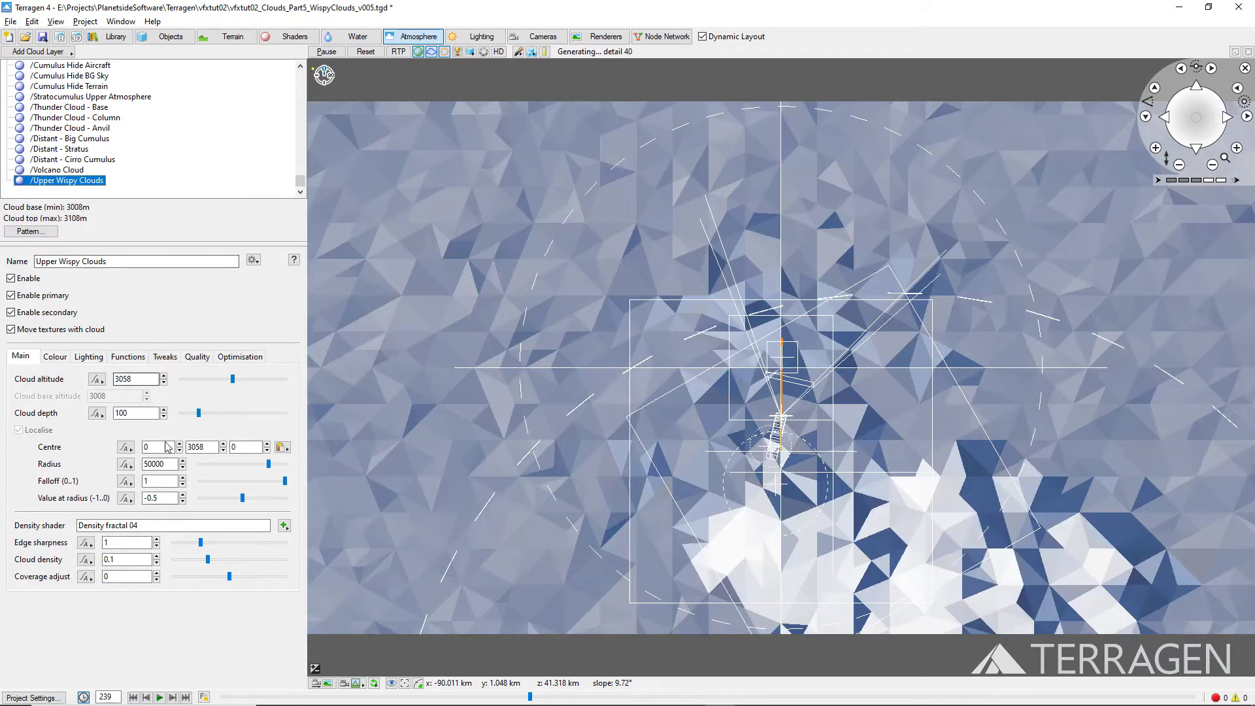
left_click_drag(169, 463, 144, 466)
type("12100")
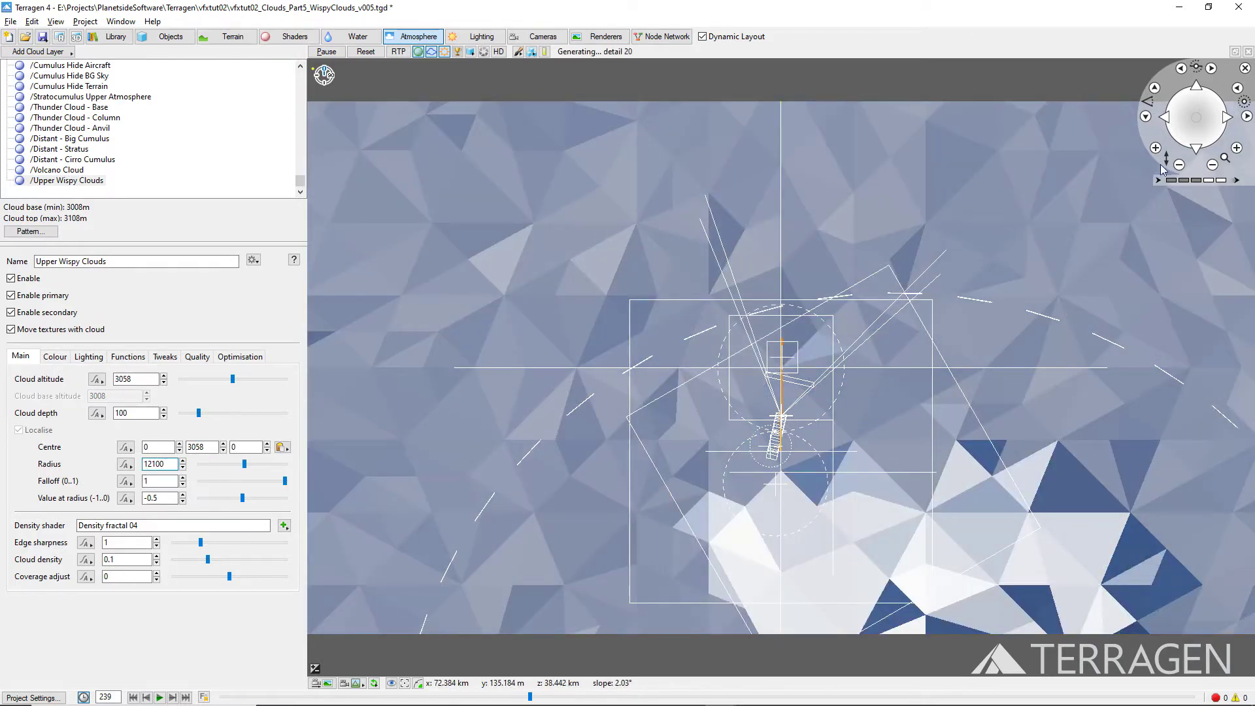
Step: Move the Upper Wispy Clouds layer along the Z axis toward the camera and set its centre Z to -6300
left_click(1237, 148)
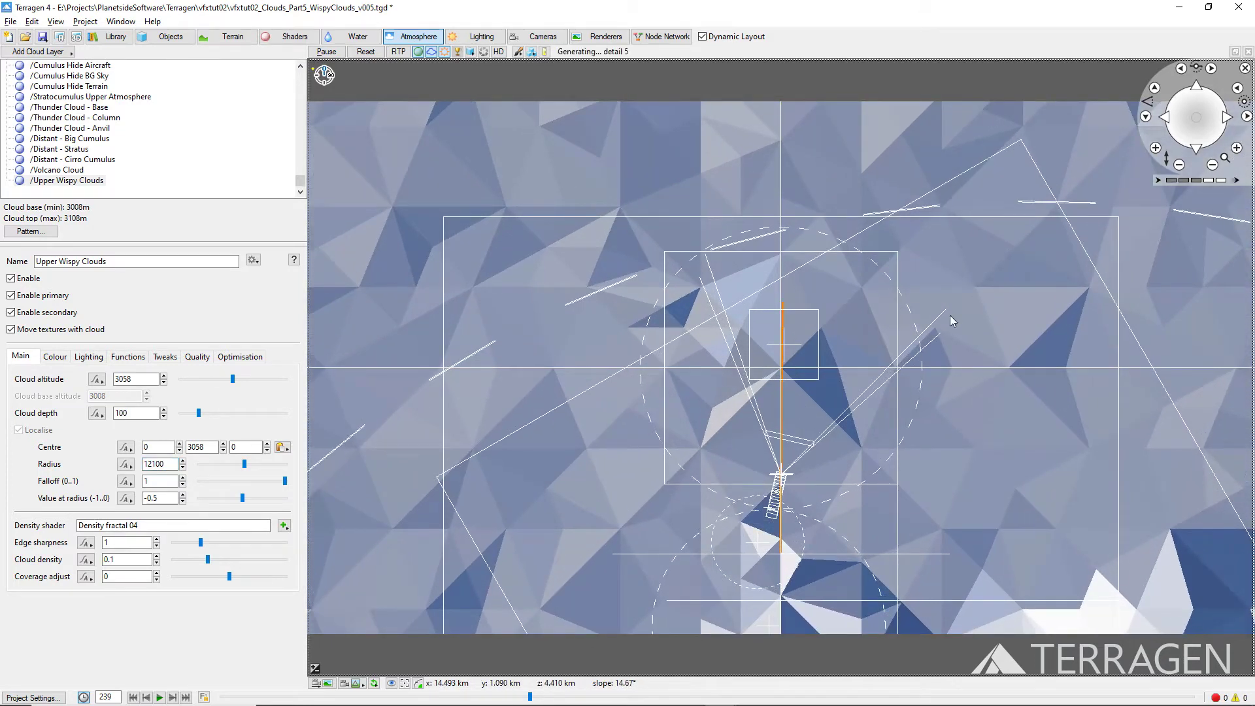
right_click(951, 315)
mouse_move(960, 483)
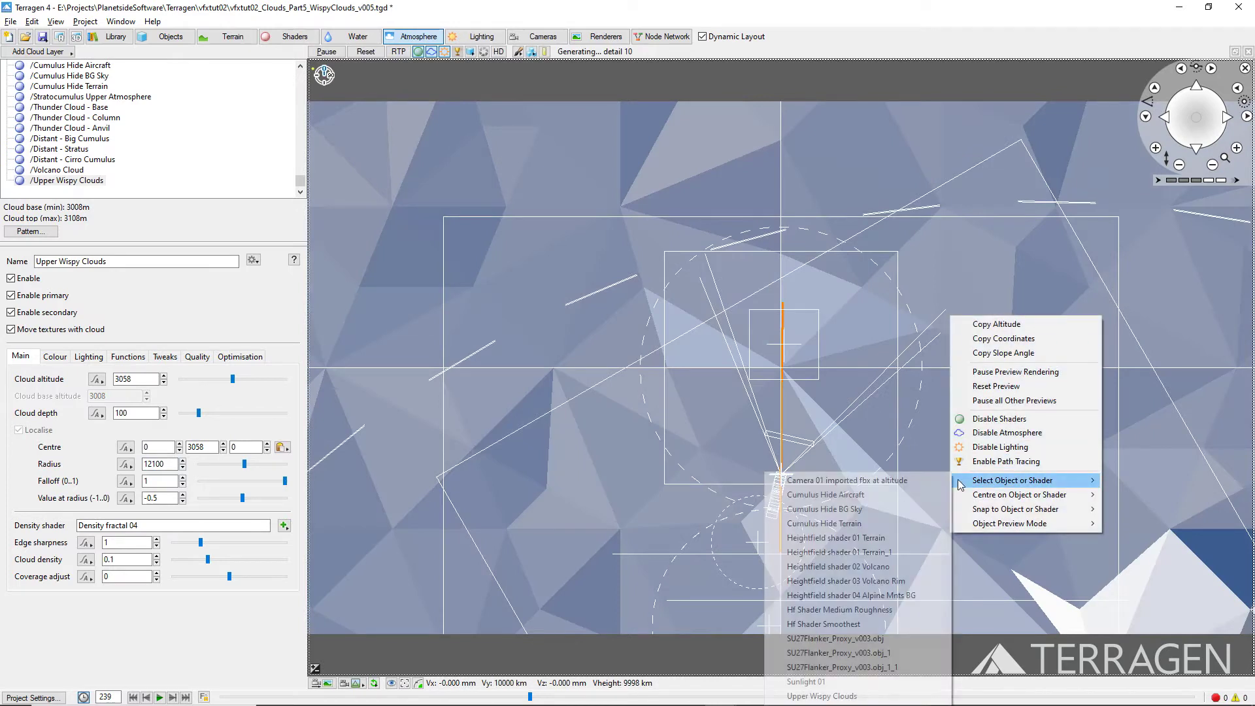
left_click(821, 696)
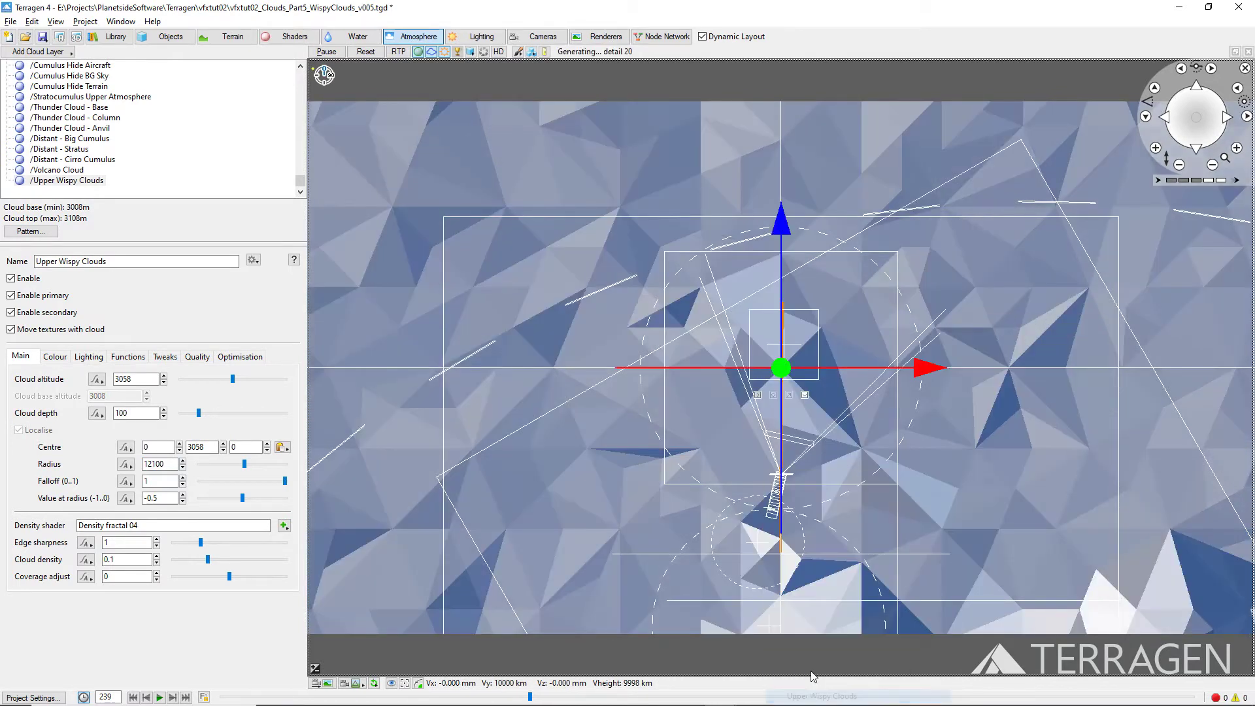
left_click_drag(779, 240, 787, 305)
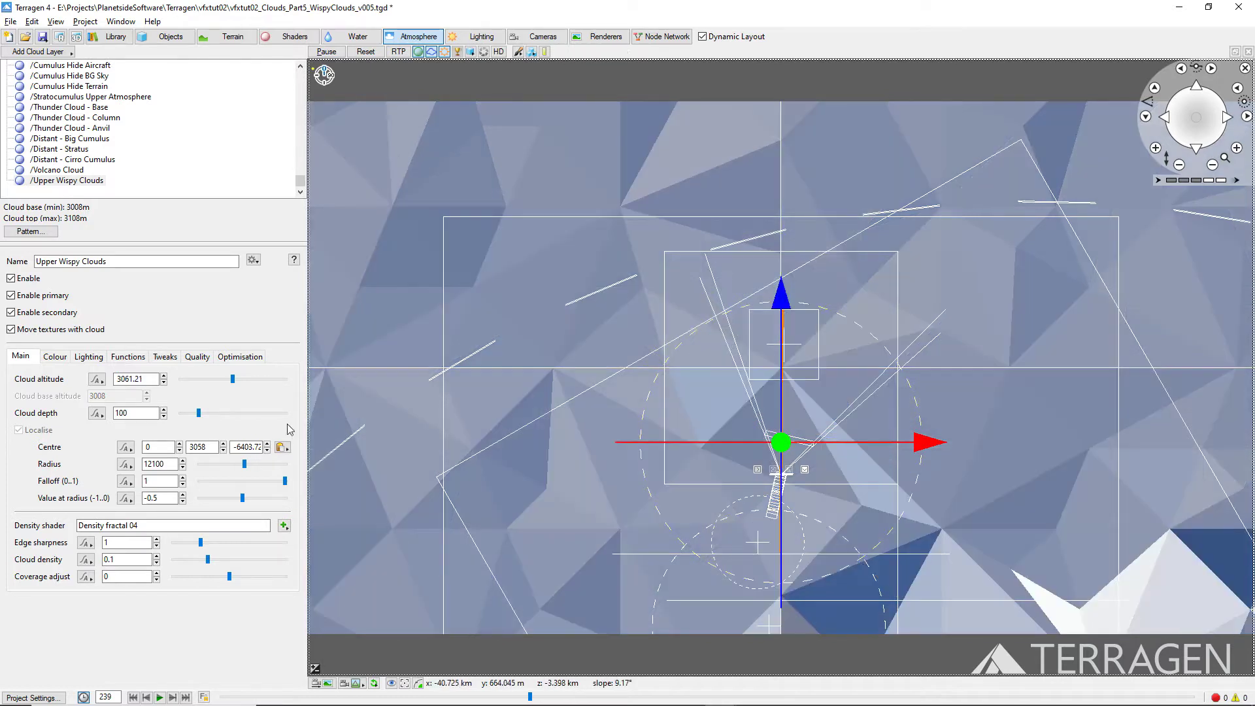
double_click(243, 451)
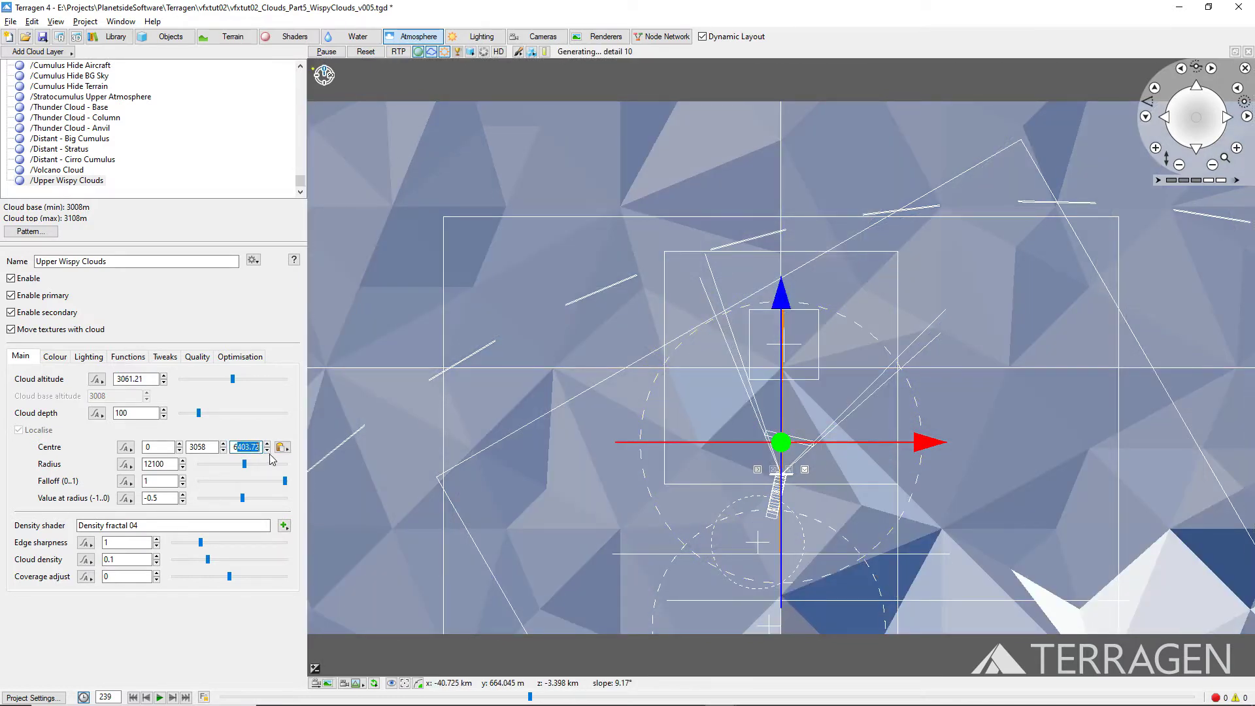
type("6300")
key("Home")
type("-")
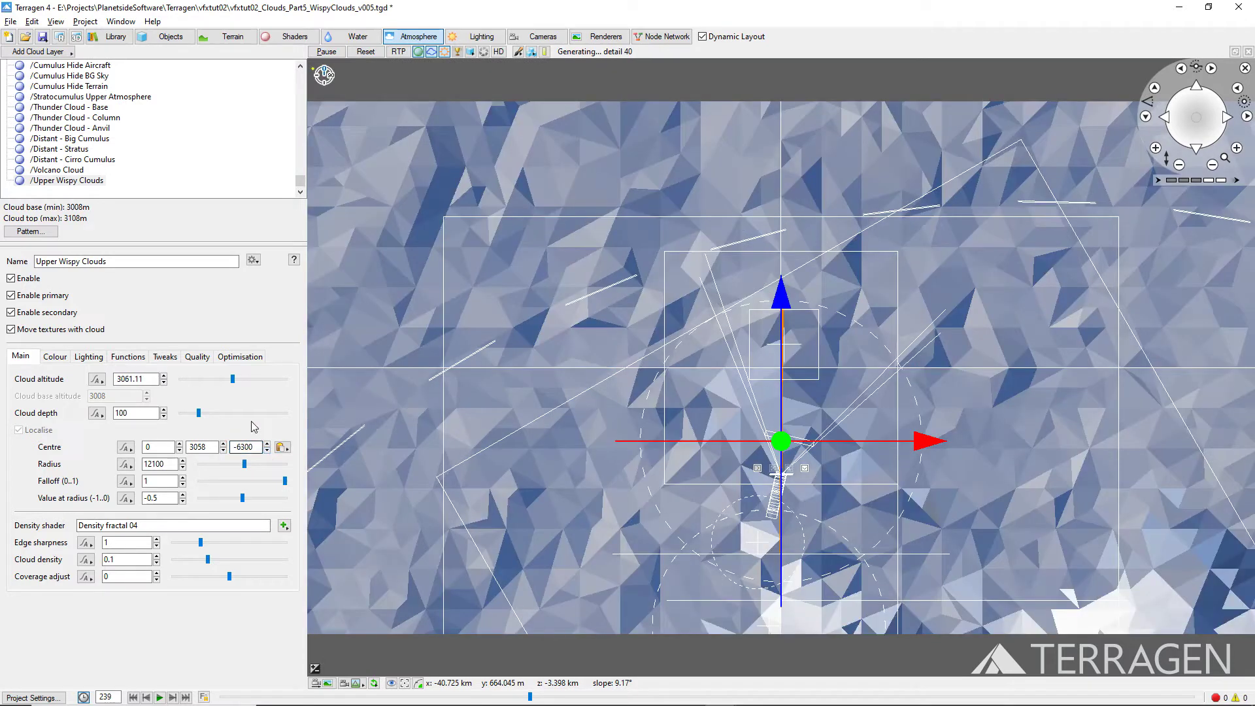
Step: Disable the Cumulus Hide Aircraft, Cumulus Hide BG Sky and Cumulus Hide Terrain layers again
left_click(69, 66)
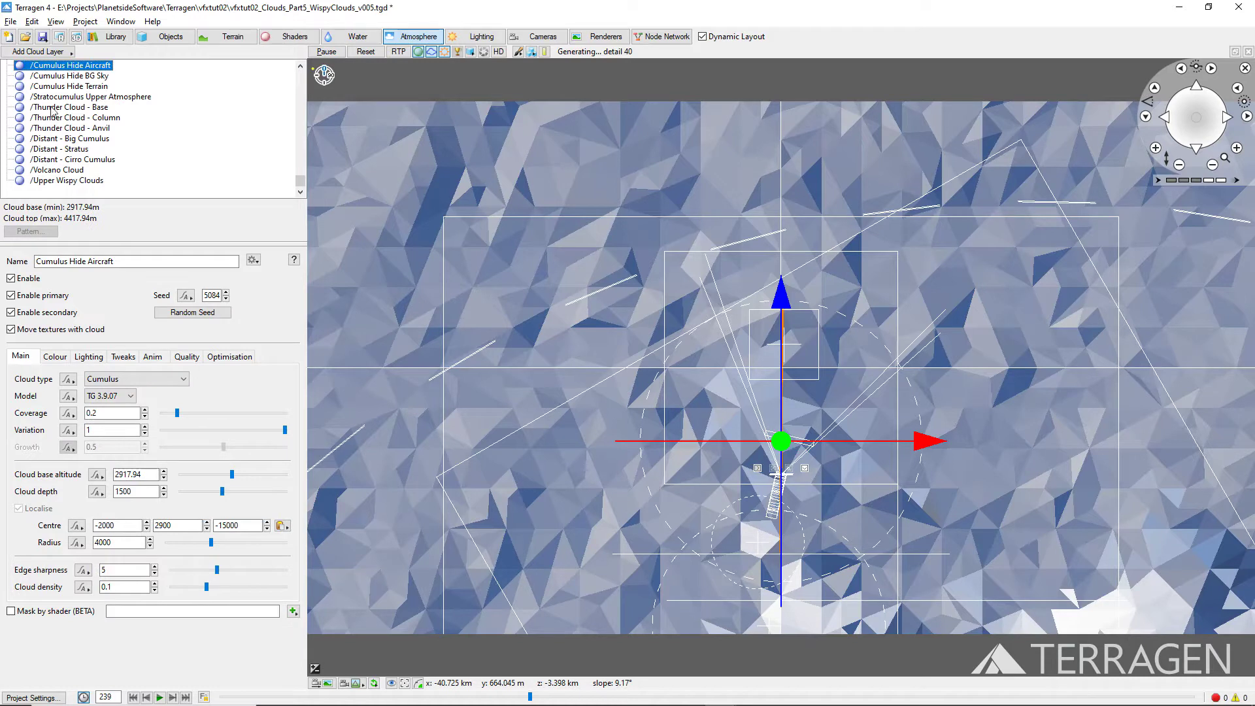
left_click(11, 279)
left_click(43, 77)
left_click(11, 279)
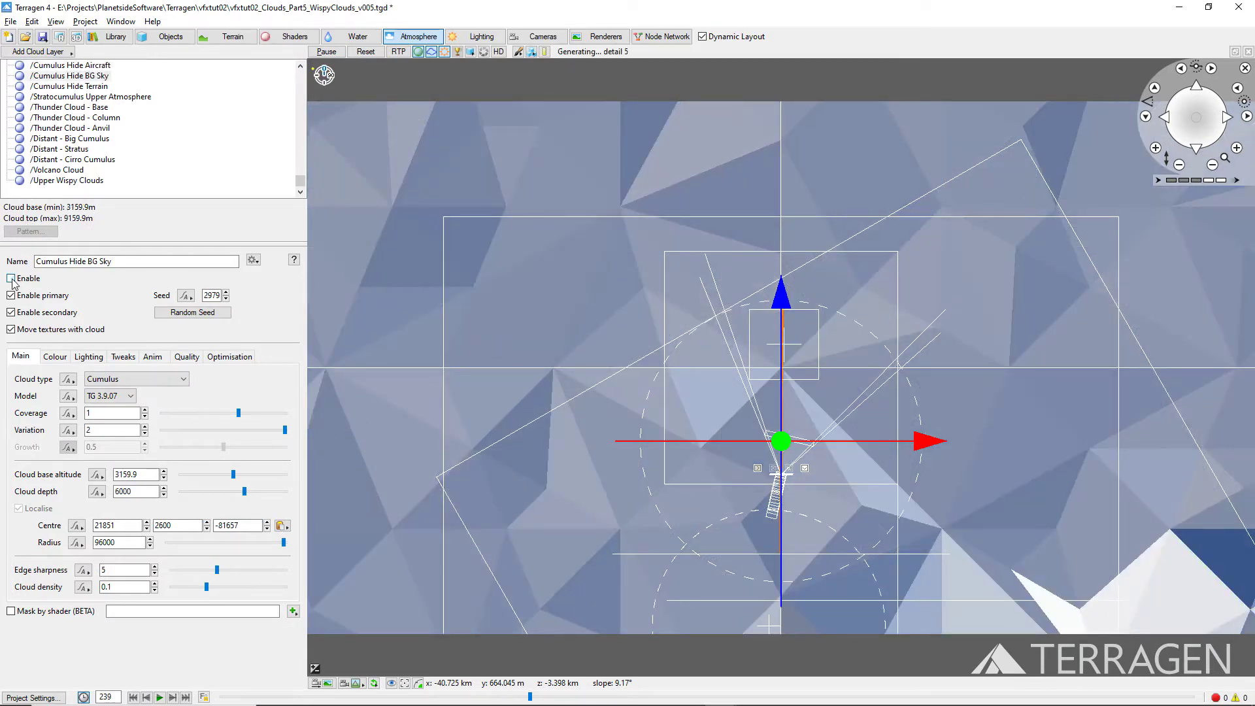
left_click(52, 87)
left_click(11, 279)
Step: Reselect the Upper Wispy Clouds layer and preview it through the current render camera with ray tracing on
left_click(66, 180)
left_click(358, 684)
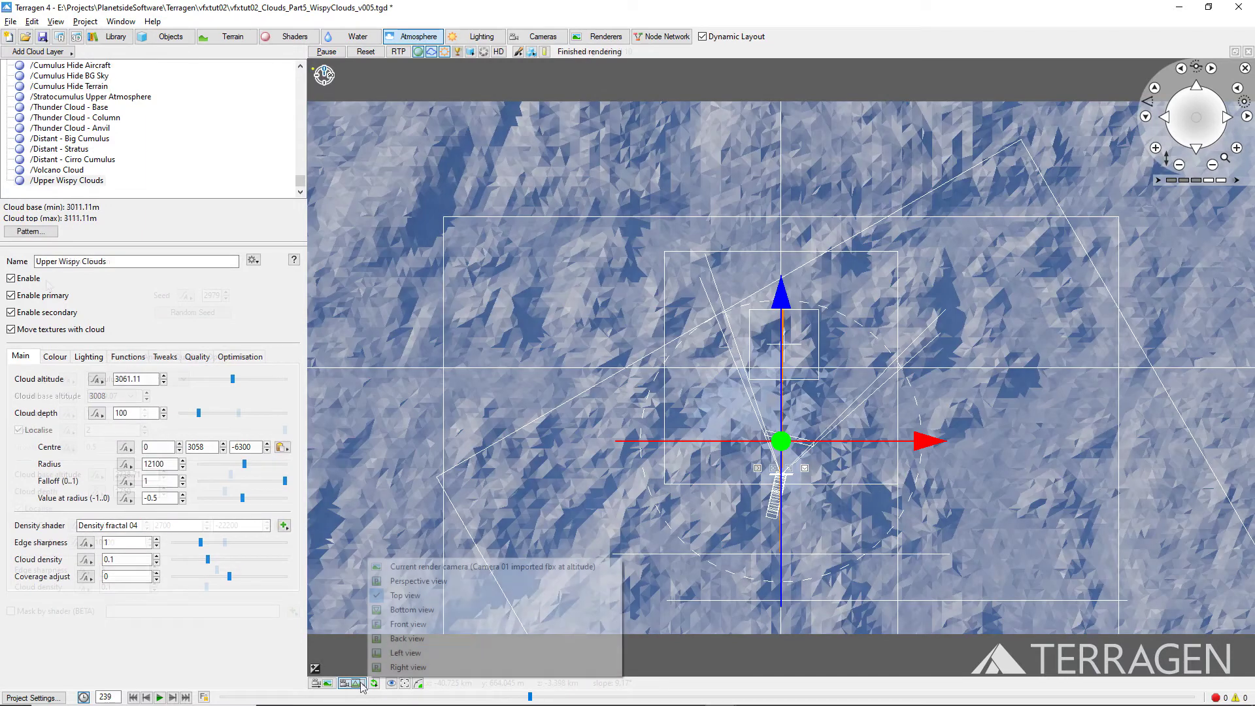
left_click(438, 567)
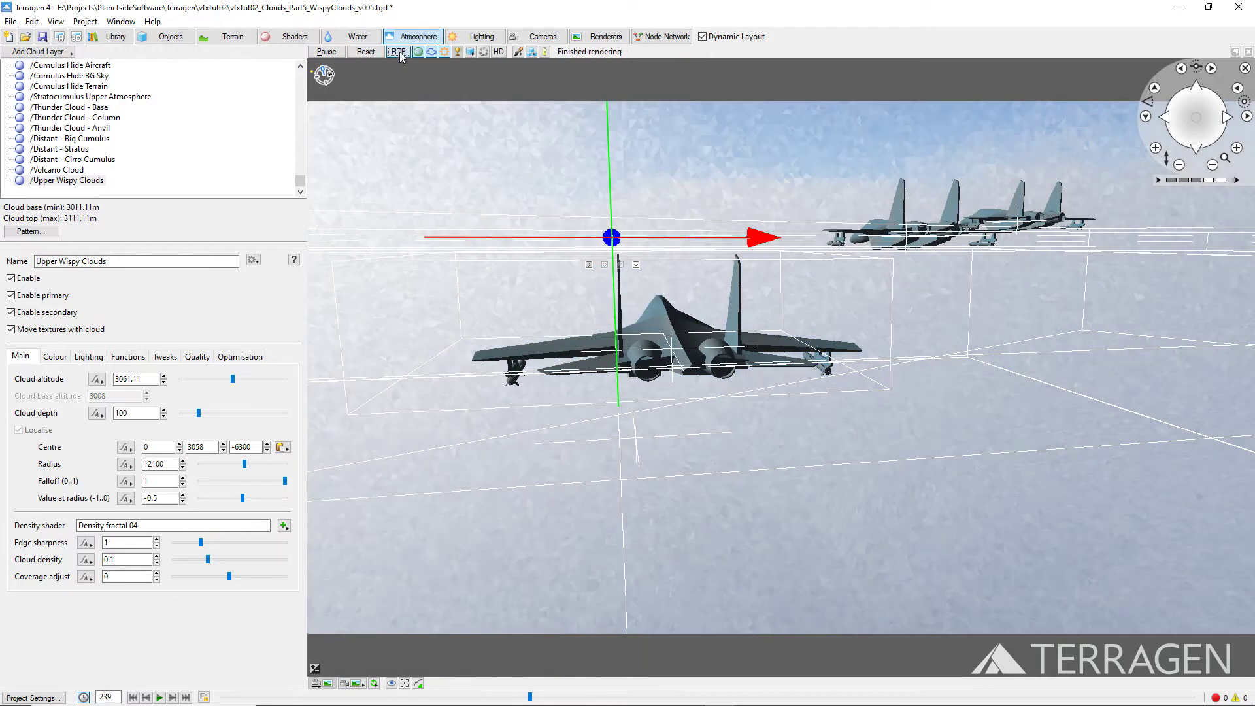
left_click(400, 52)
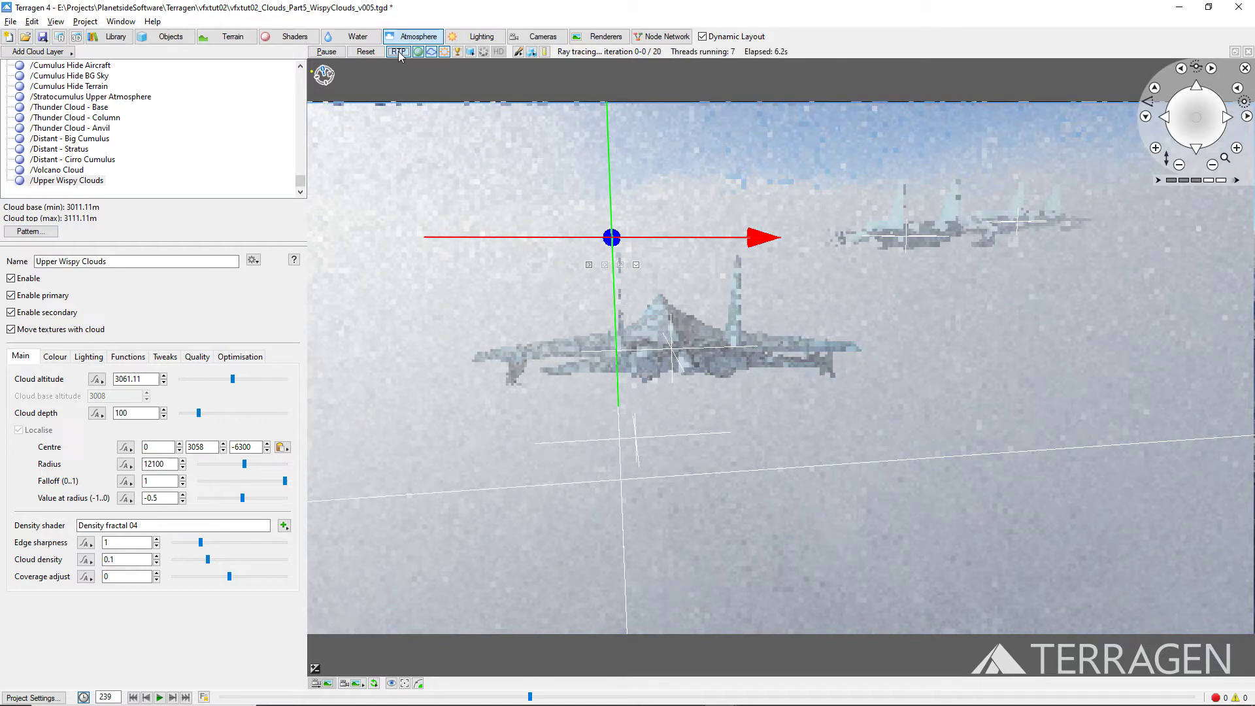
Step: Open the Density fractal 04 shader of the Upper Wispy Clouds layer and set its lead-in scale to 800 and feature scale to 75
left_click(51, 236)
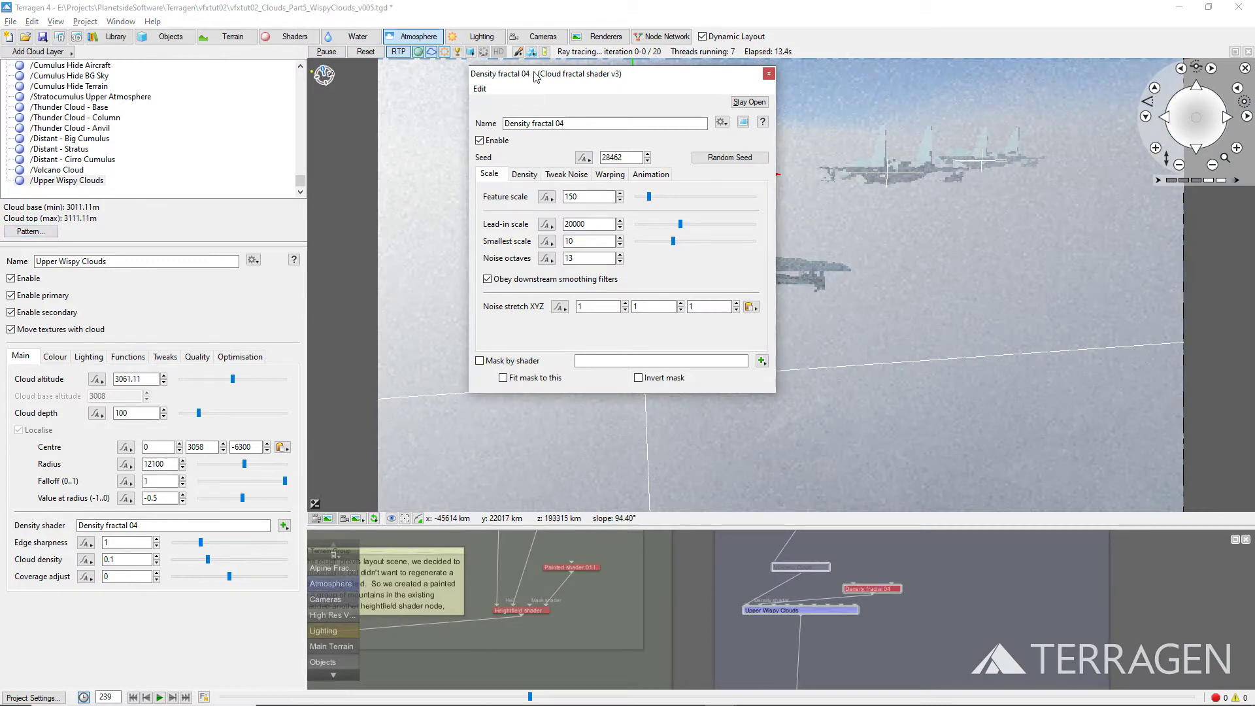
left_click_drag(540, 81, 391, 324)
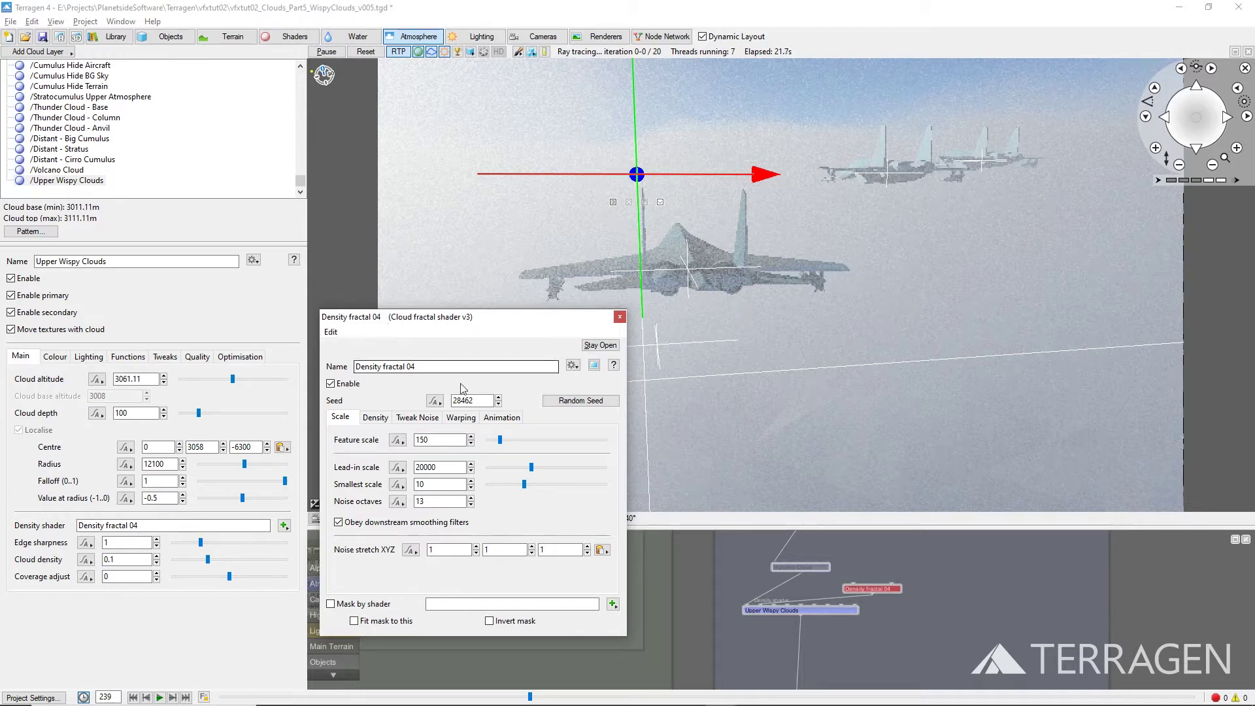
double_click(439, 467)
type("800")
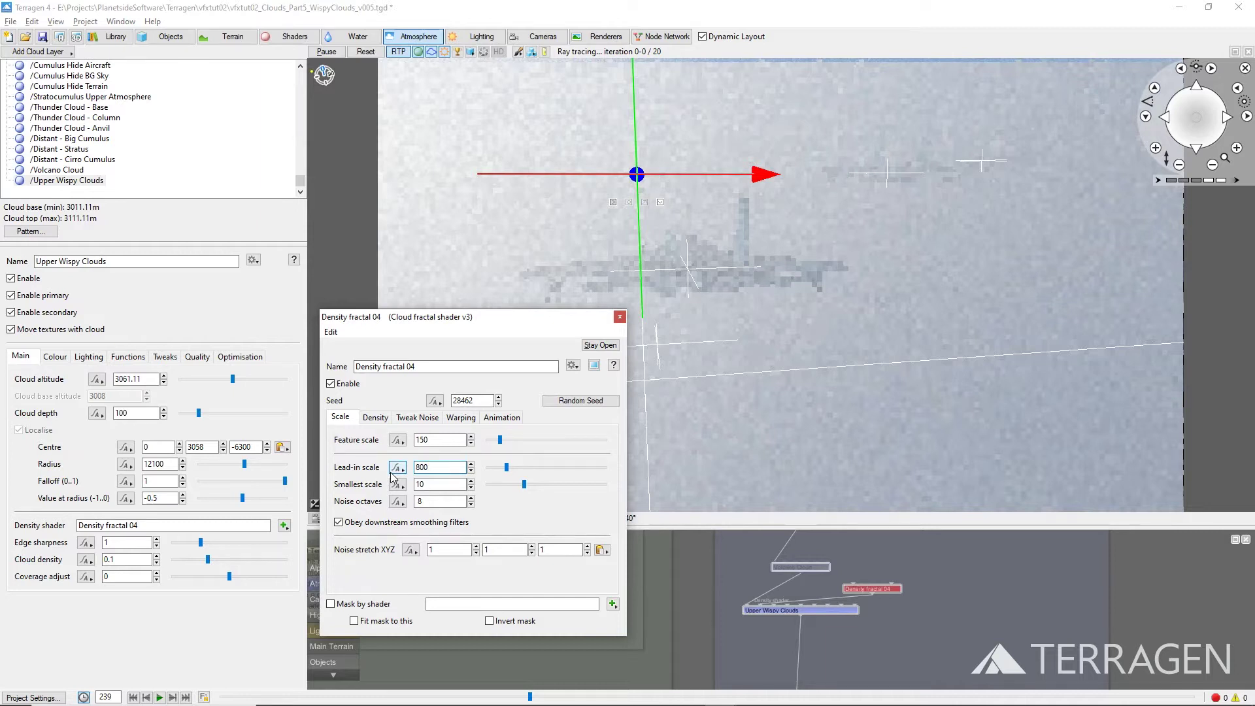
double_click(419, 440)
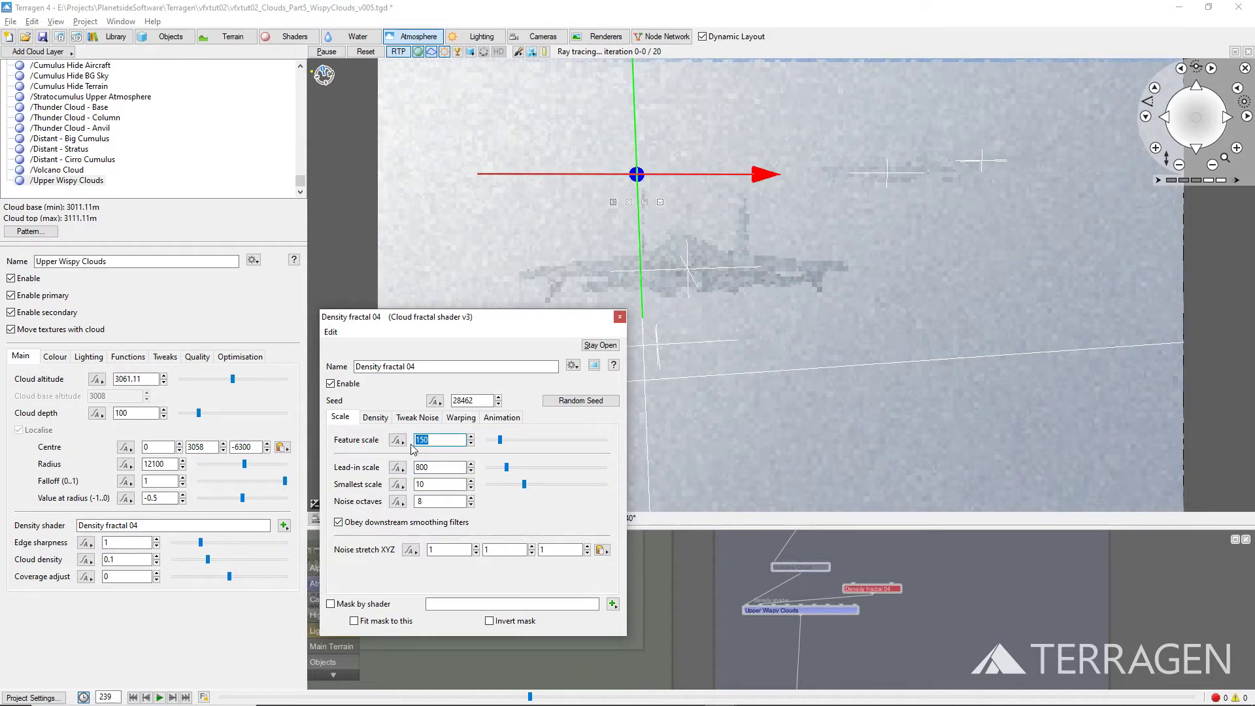
type("75")
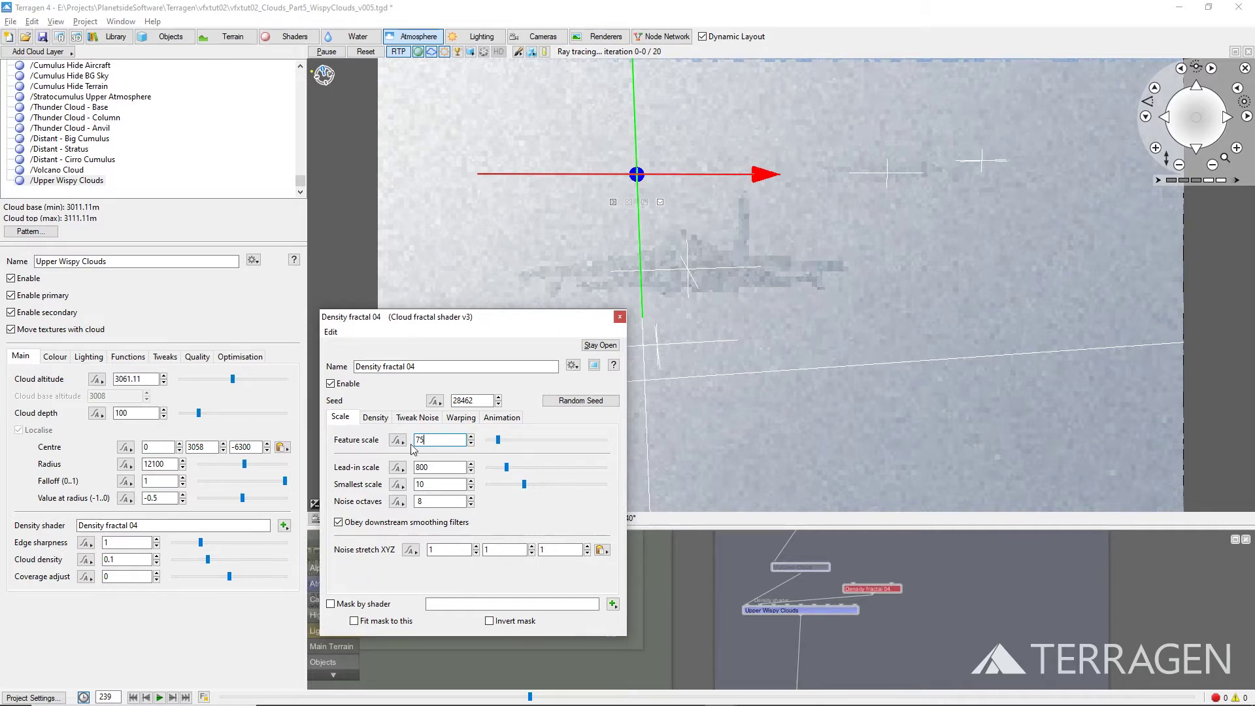
Step: Open the shader preview of Density fractal 04, place it beside the settings and zoom it out to 4 km
left_click(595, 365)
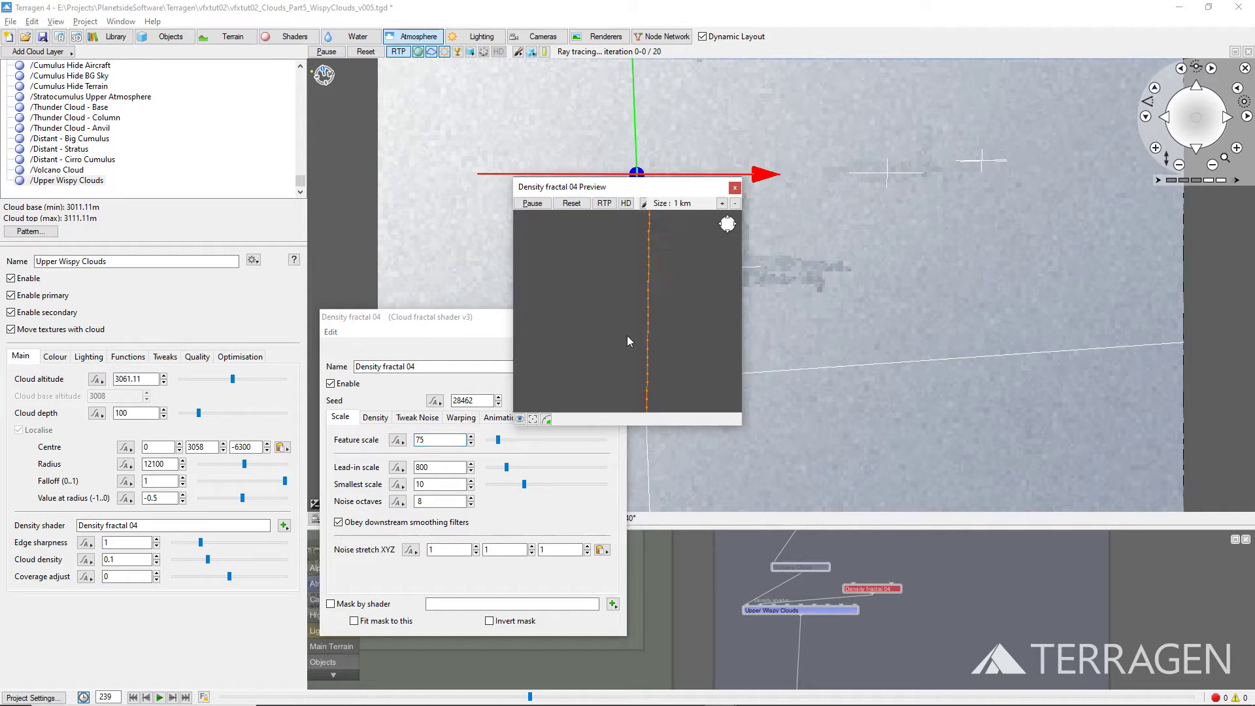
left_click_drag(763, 253, 821, 396)
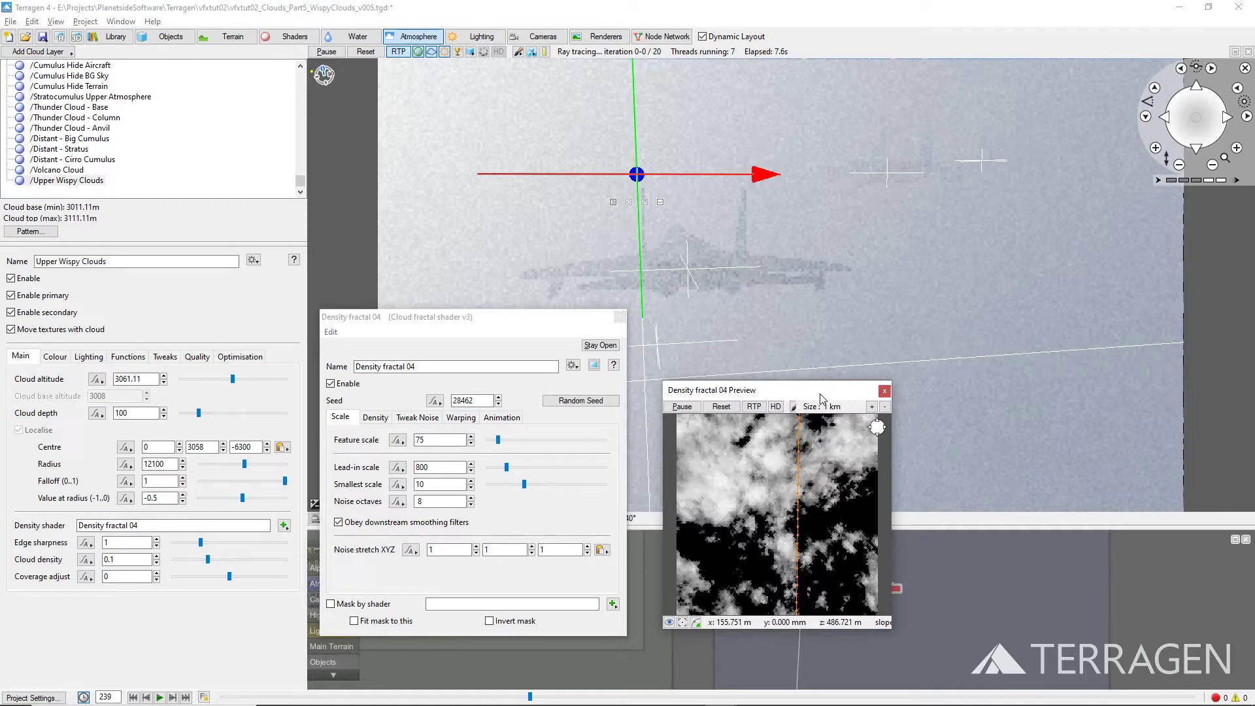
left_click(885, 406)
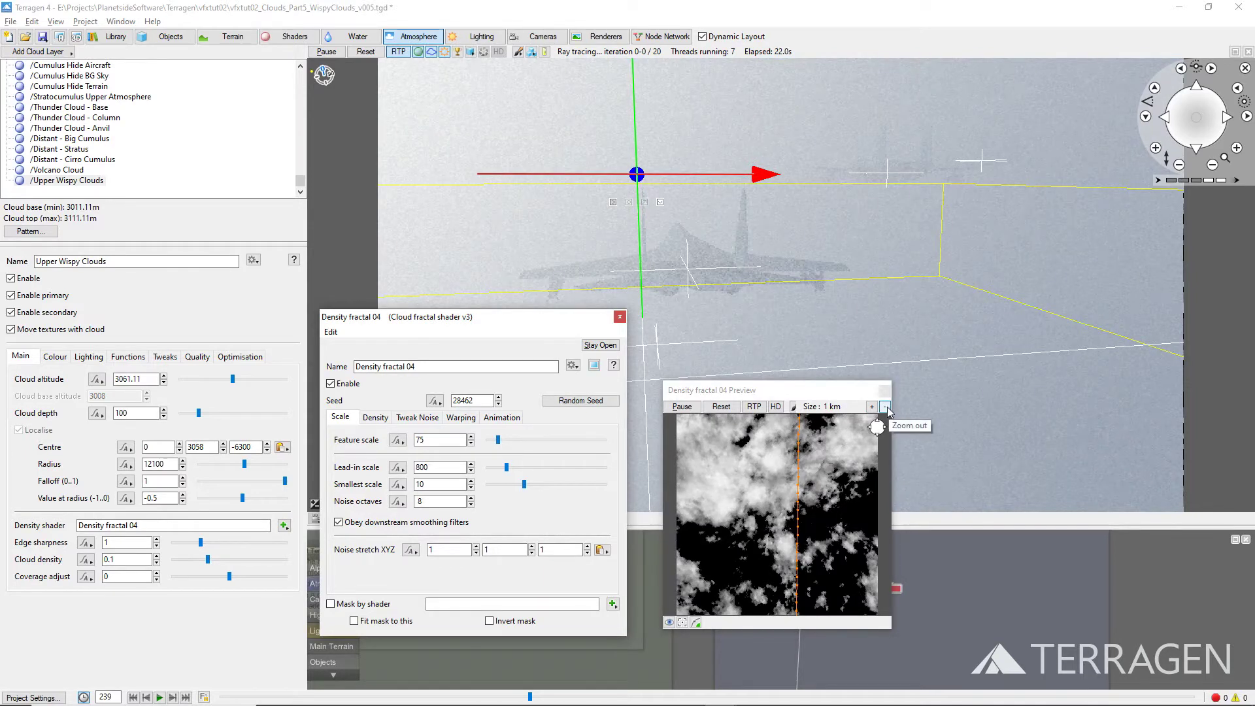
left_click(886, 407)
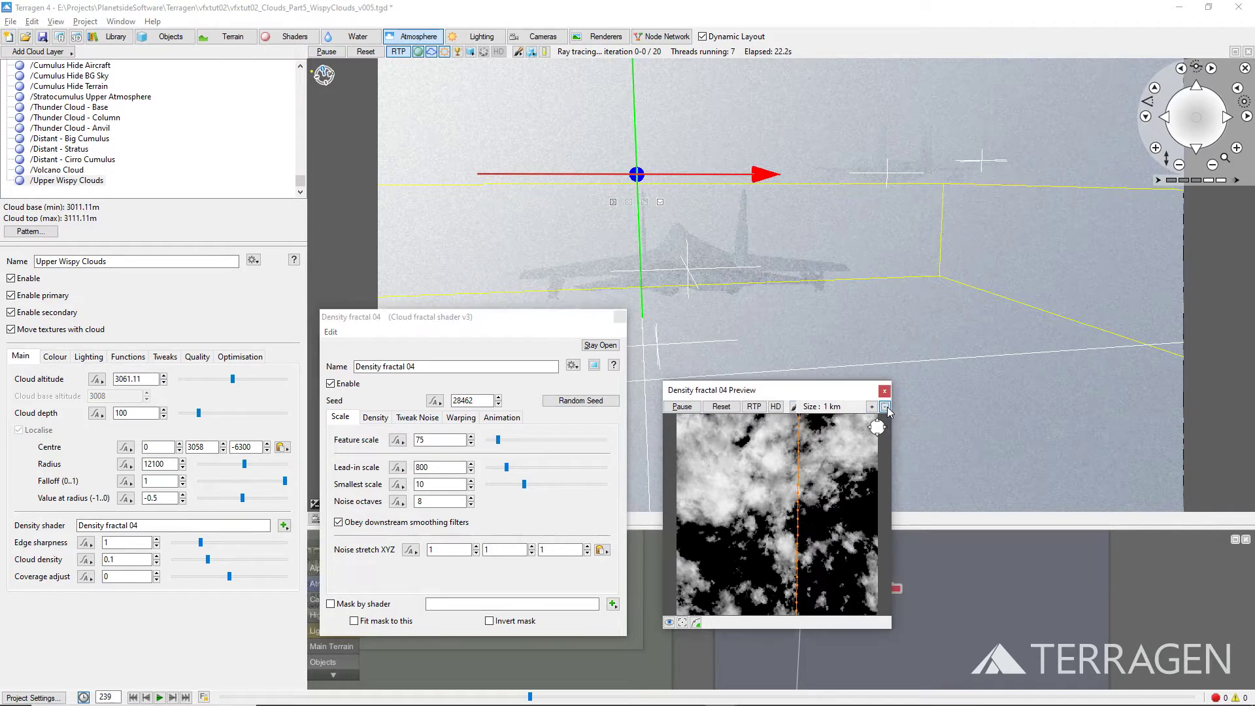
left_click(886, 406)
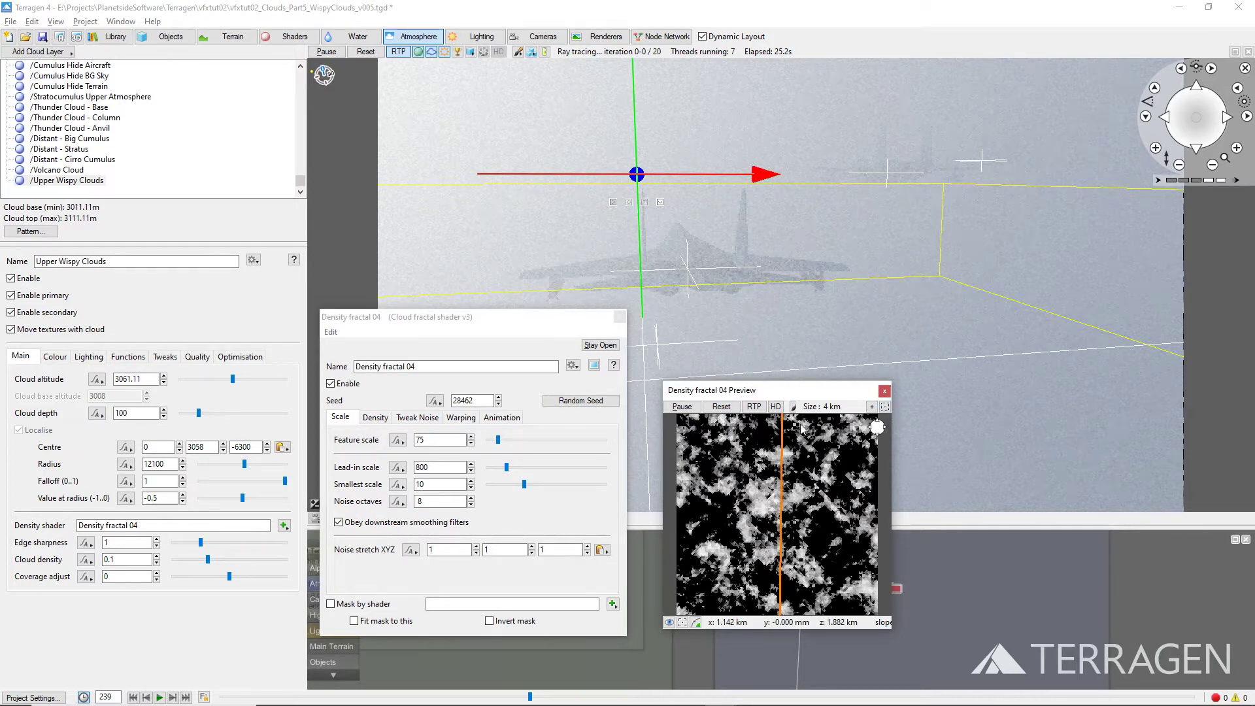
Step: Set the noise flavour of Density fractal 04 to Perlin ridges with a ridge smoothing of 0.431215
left_click(430, 419)
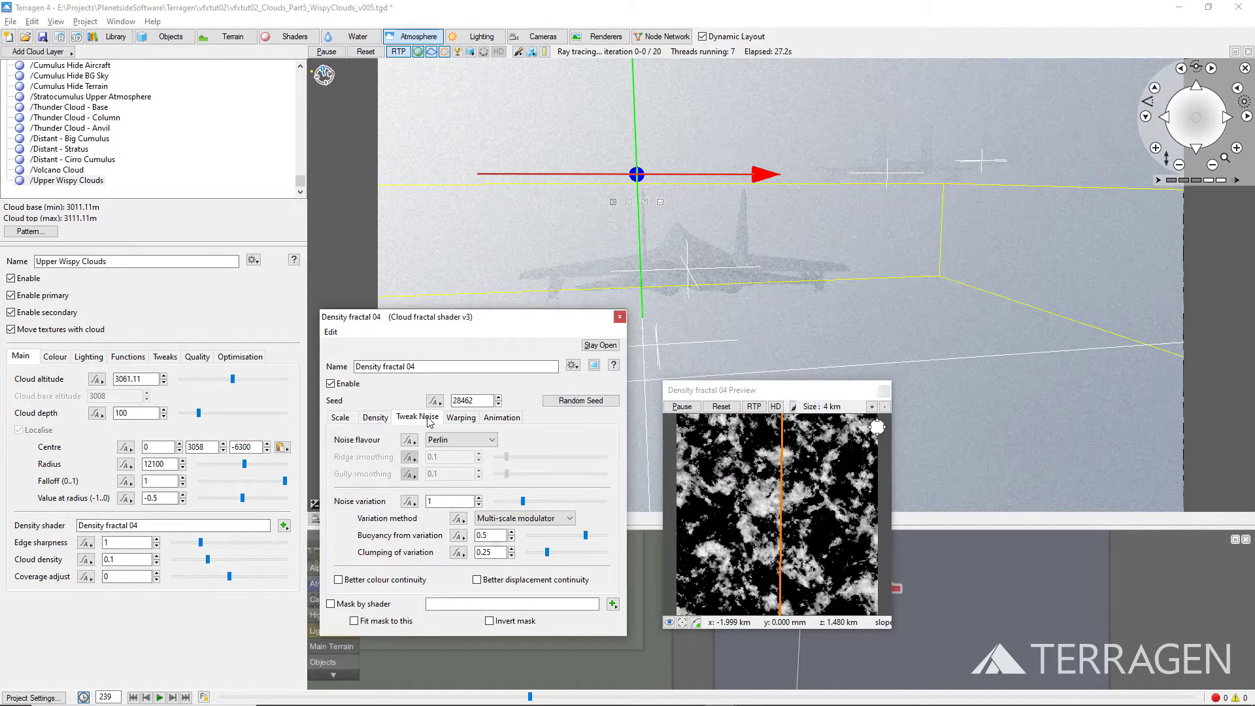
left_click(454, 440)
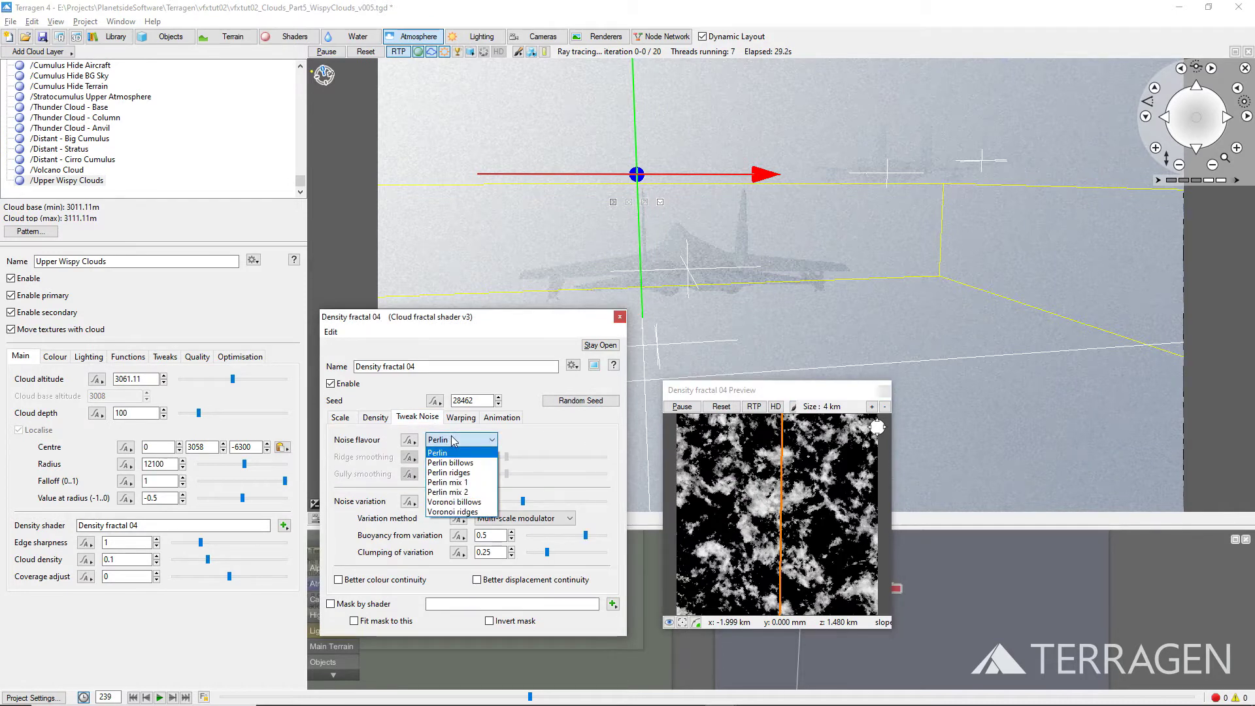
left_click(462, 463)
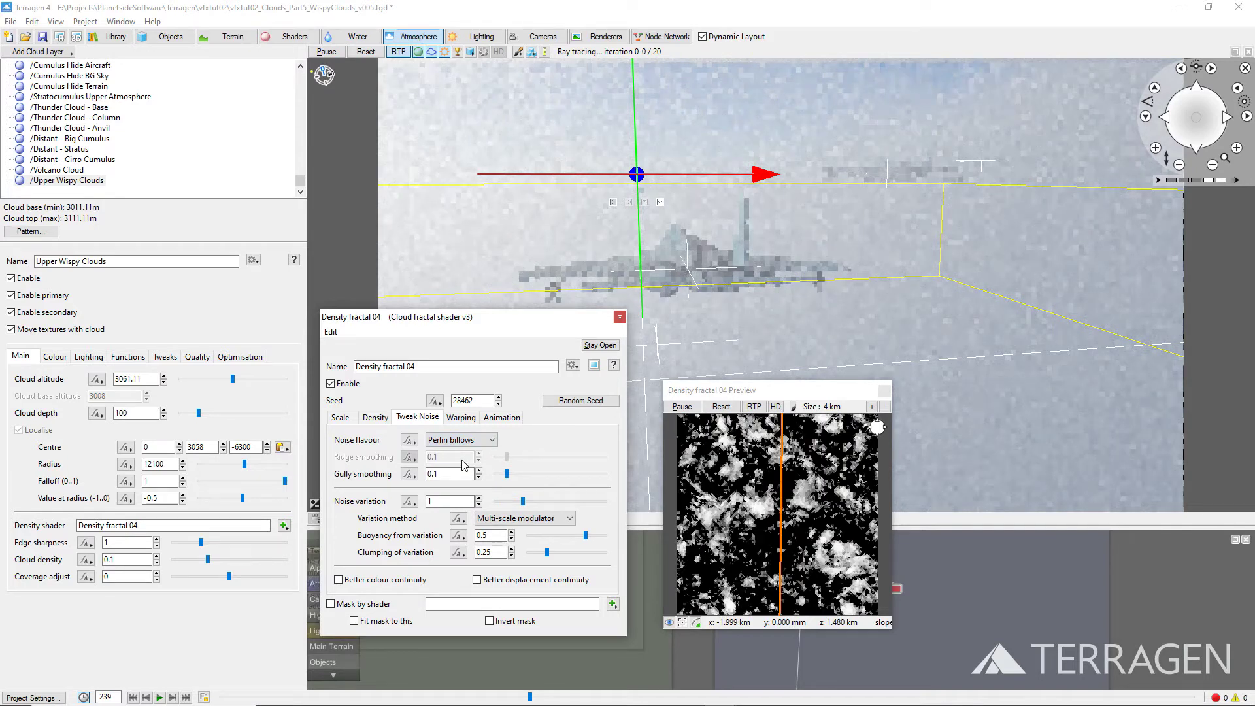
left_click(466, 441)
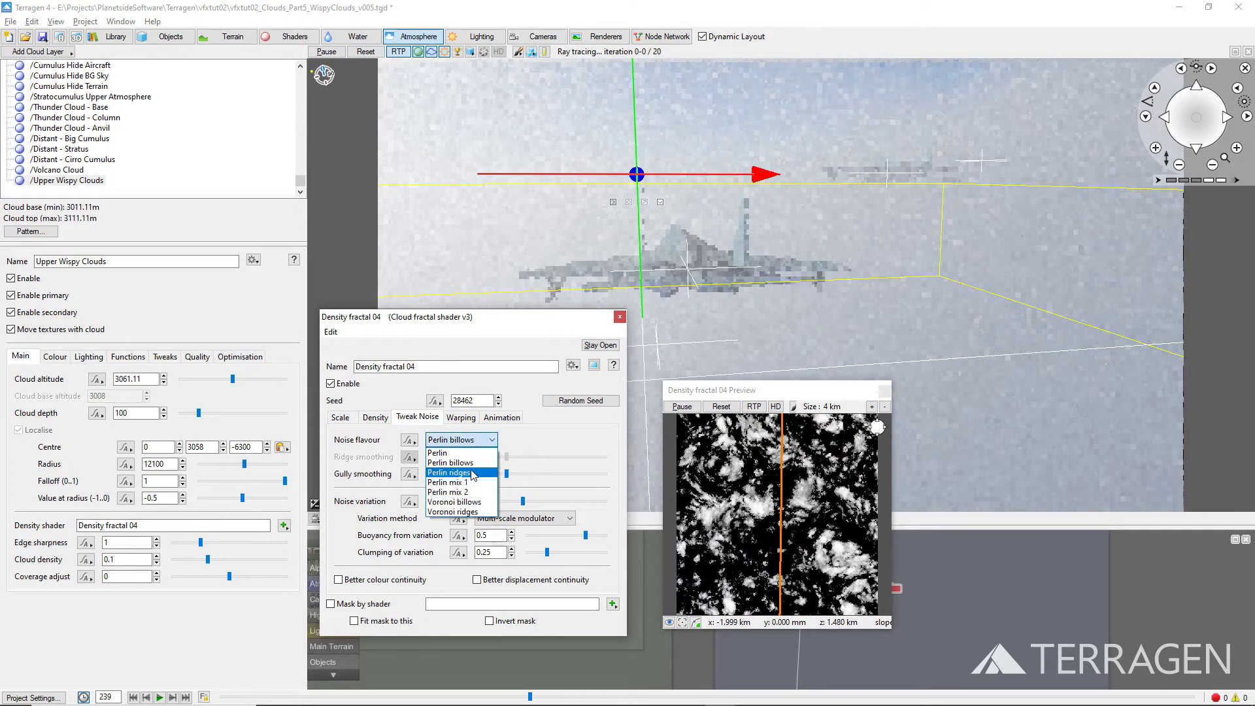
left_click(473, 472)
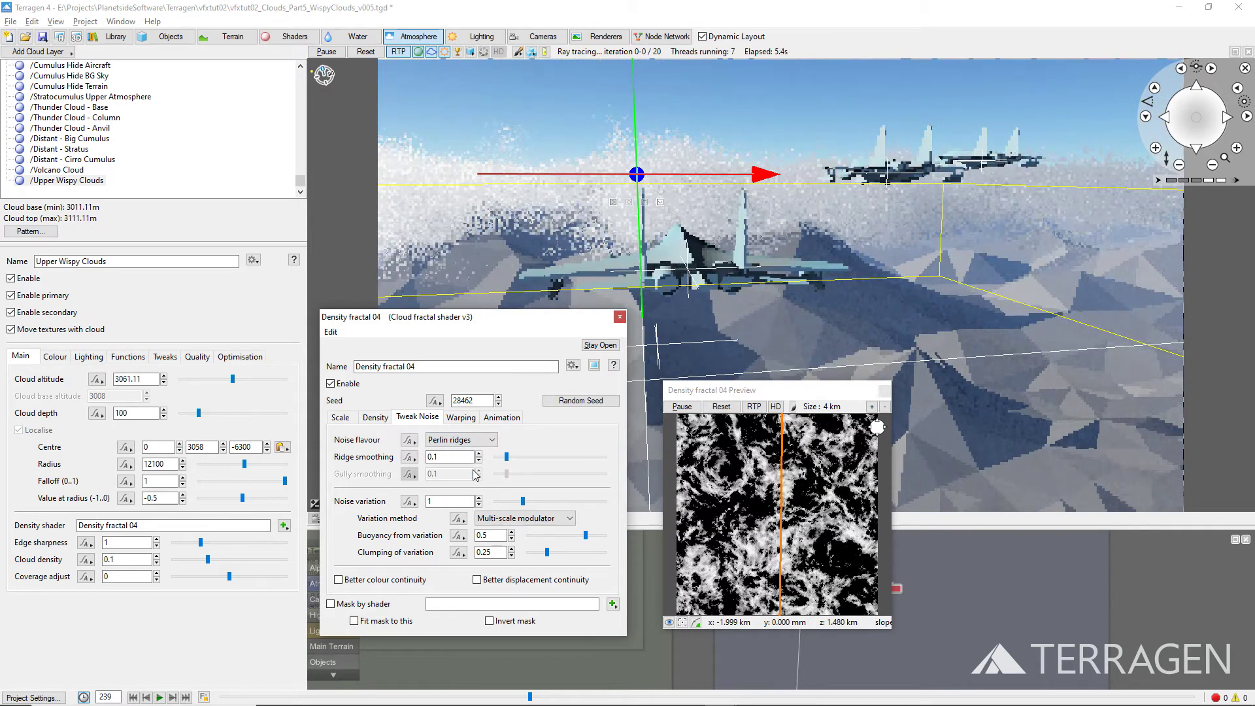
left_click_drag(471, 457, 426, 461)
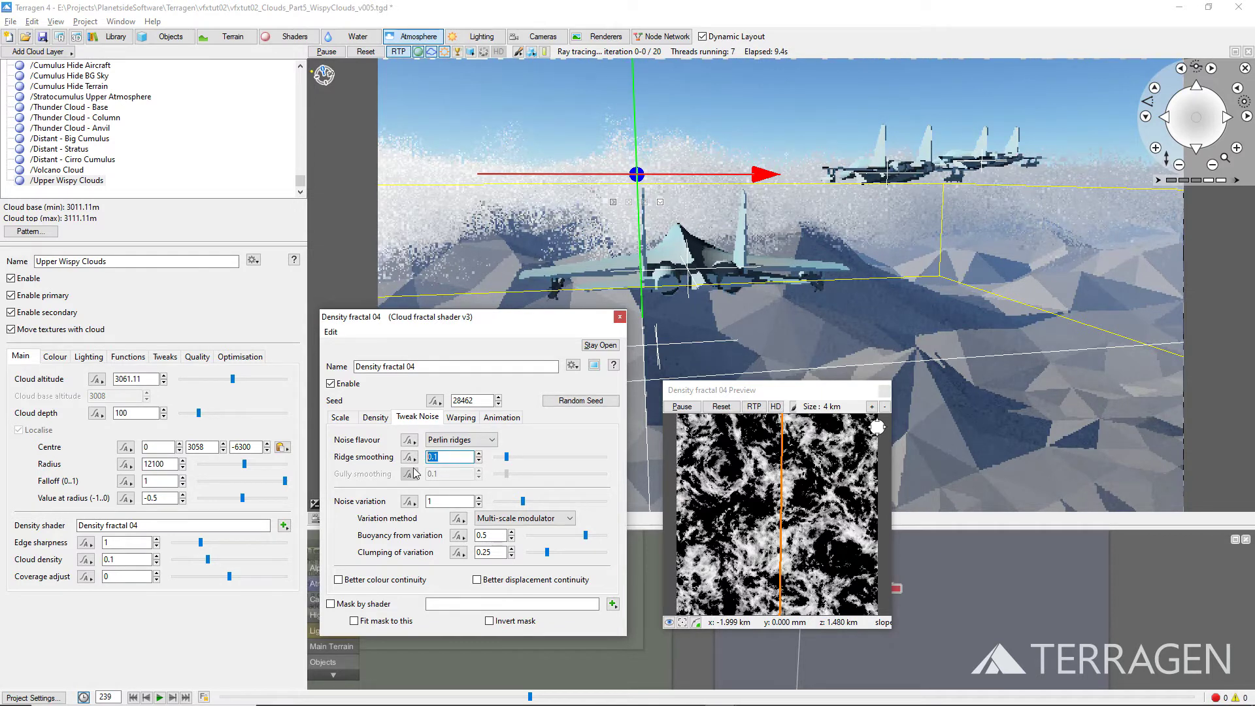
type("0.431215")
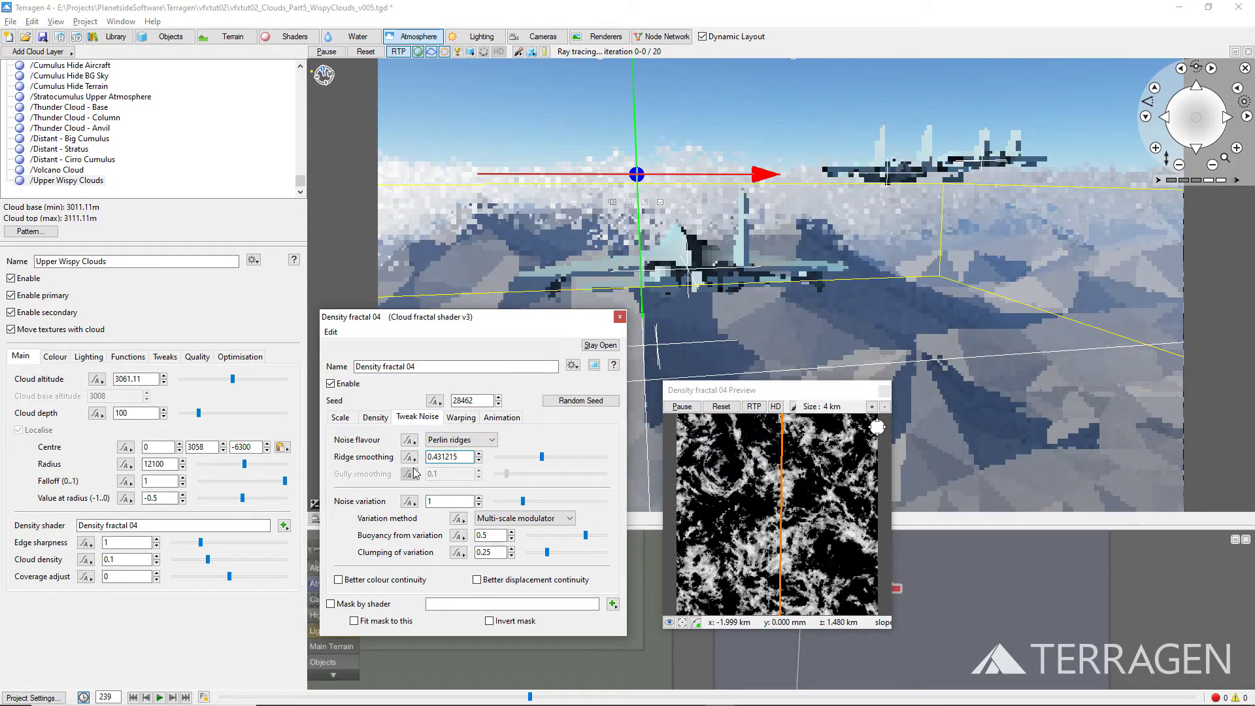
Step: Set the noise variation of Density fractal 04 to 4, with buoyancy from variation 1 and clumping of variation 0
left_click(440, 504)
double_click(441, 505)
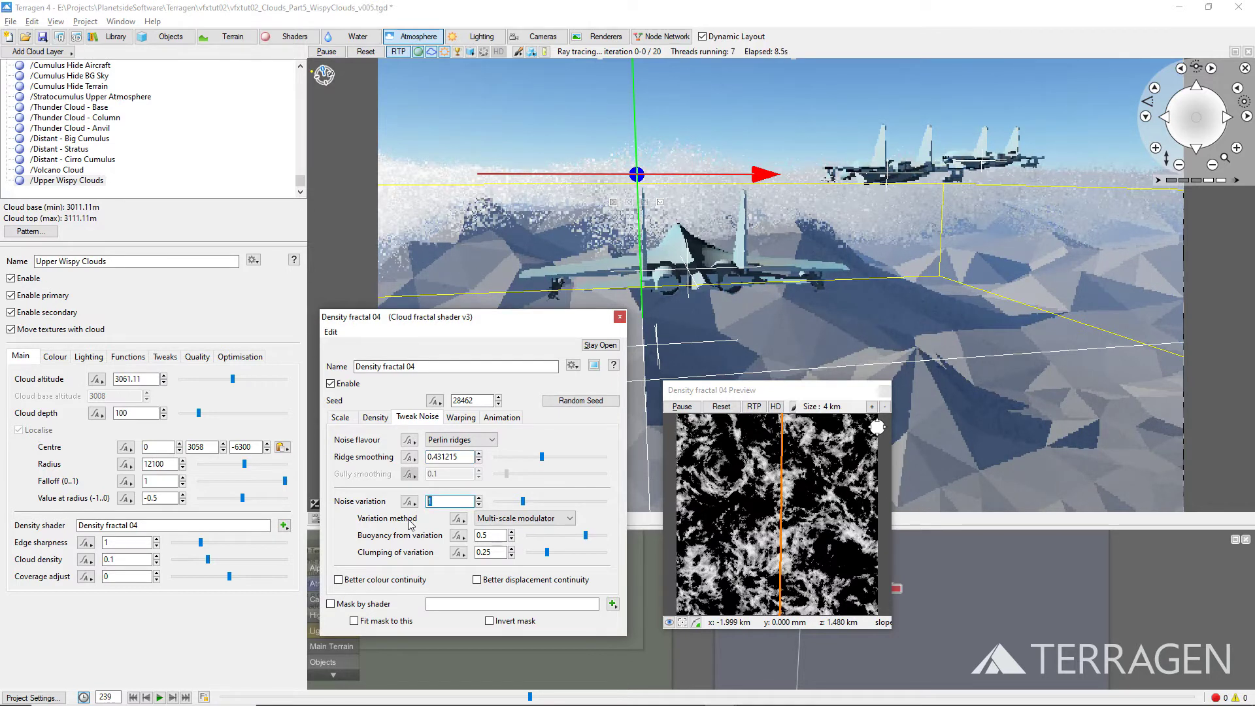
type("4")
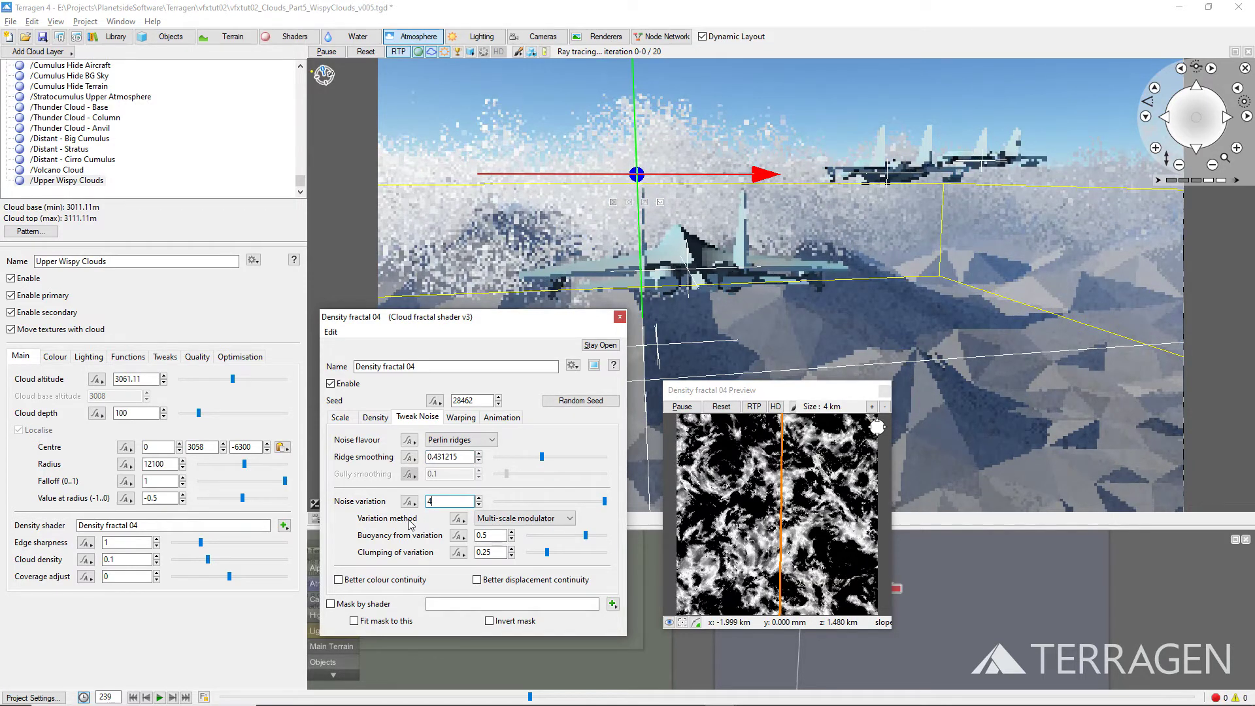
double_click(483, 535)
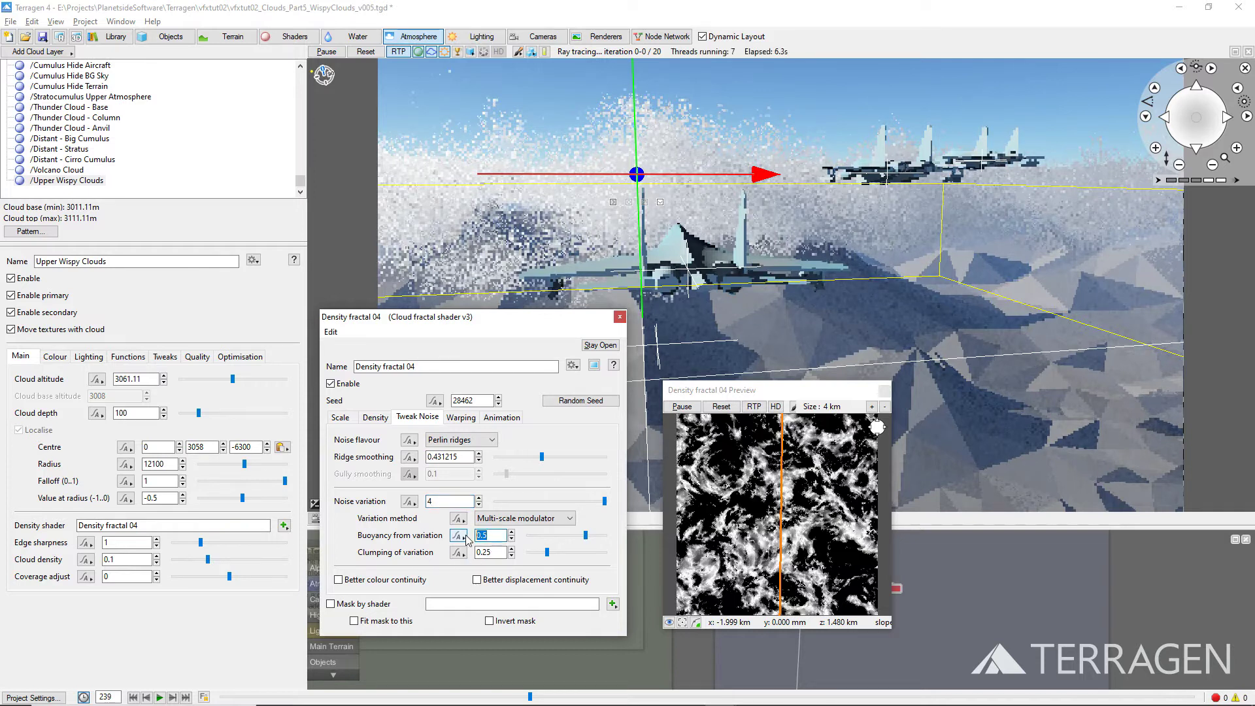
type("1")
key("Return")
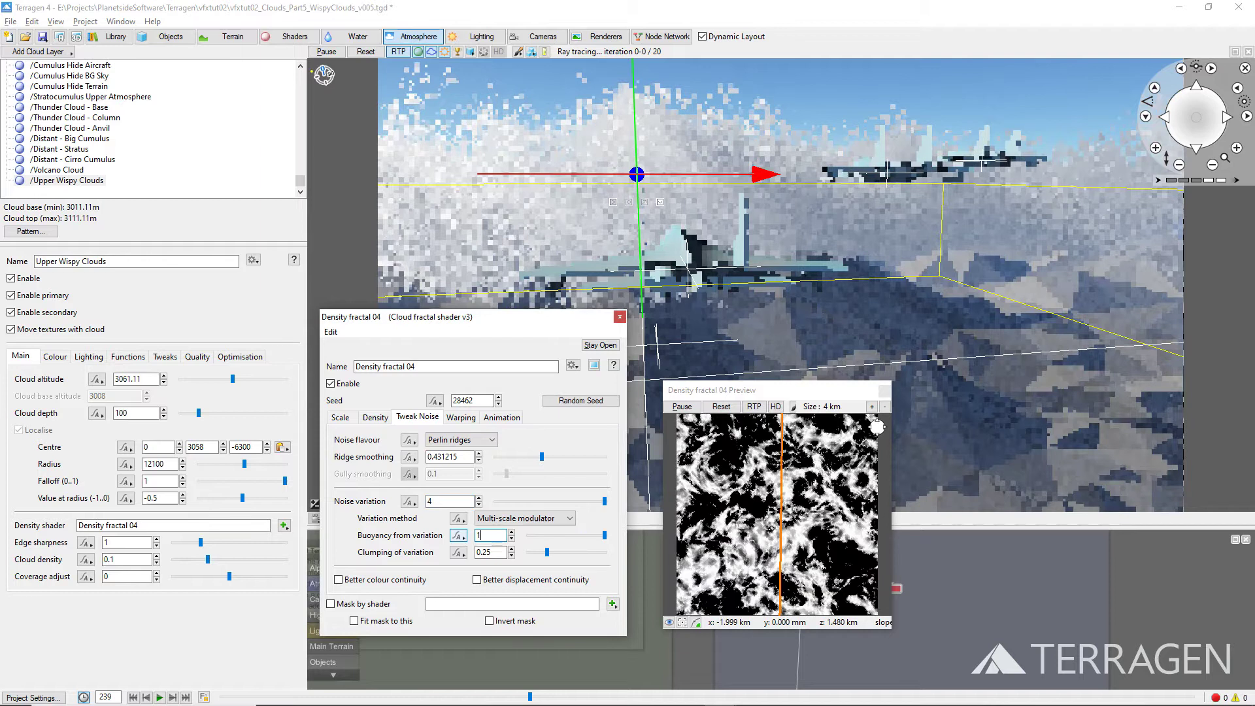
key("Tab")
type("0")
key("Return")
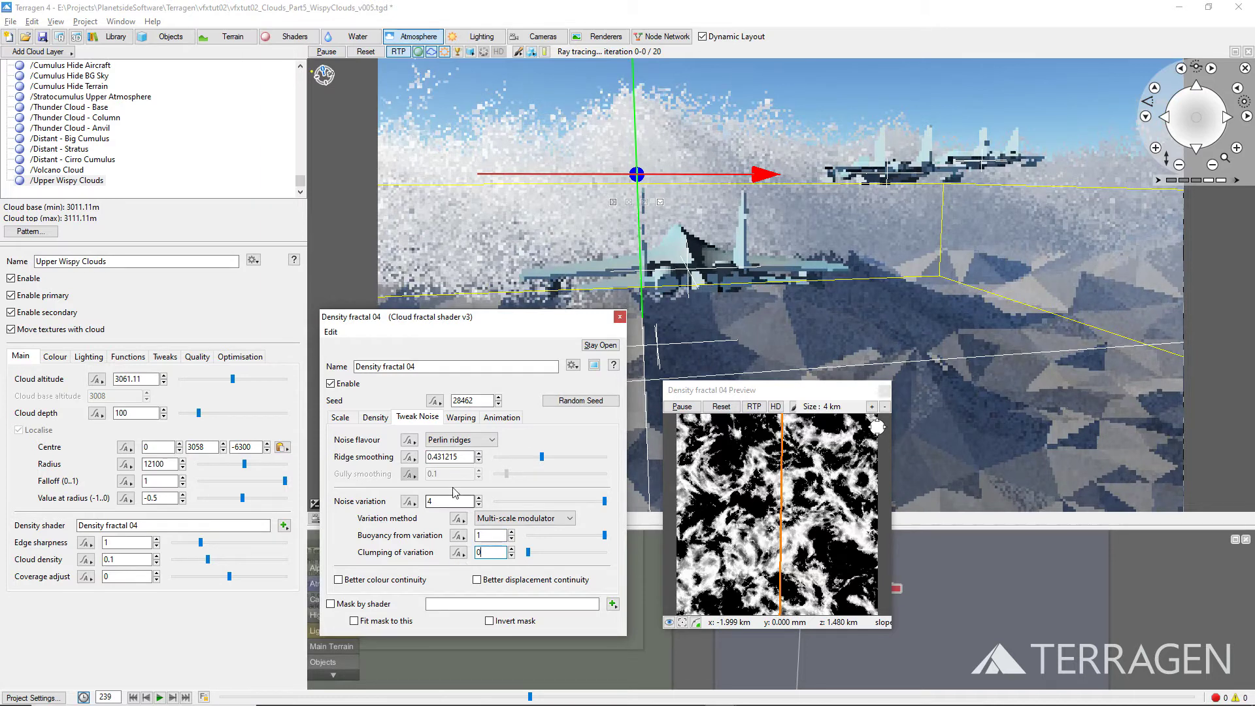
Step: Set the lead-in warp amount of Density fractal 04 to 2
left_click(466, 419)
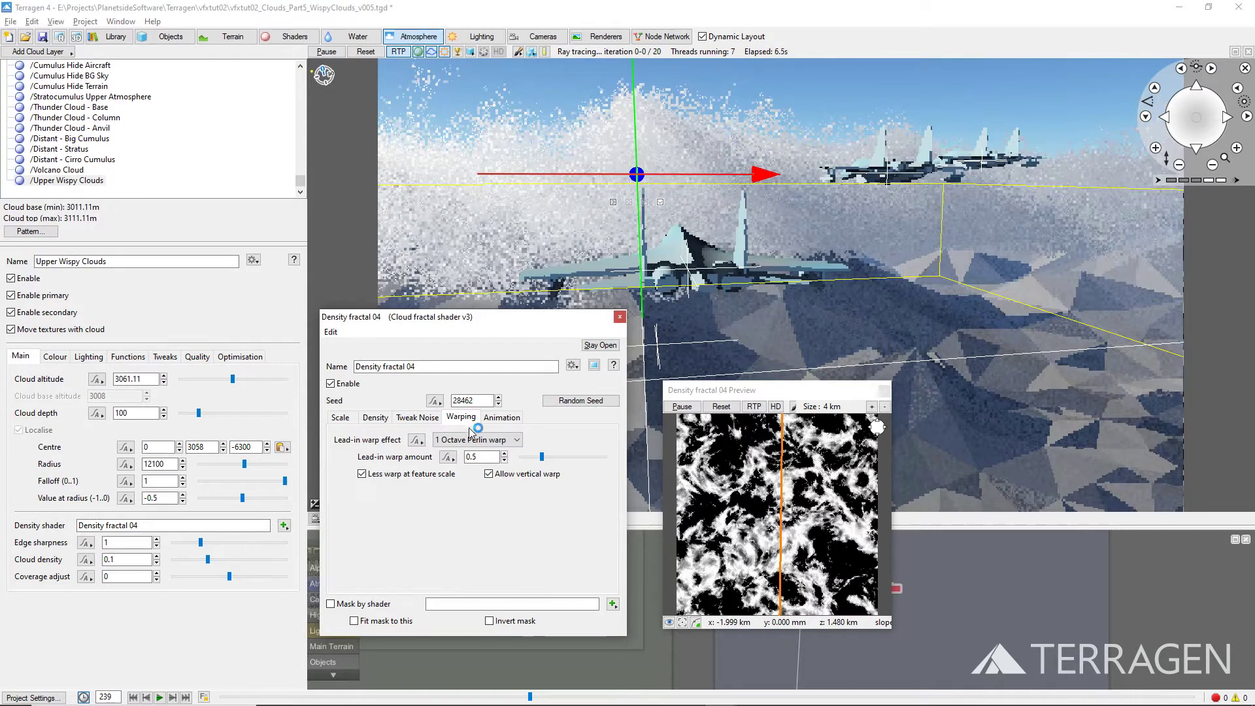
double_click(471, 457)
type("2")
key("Return")
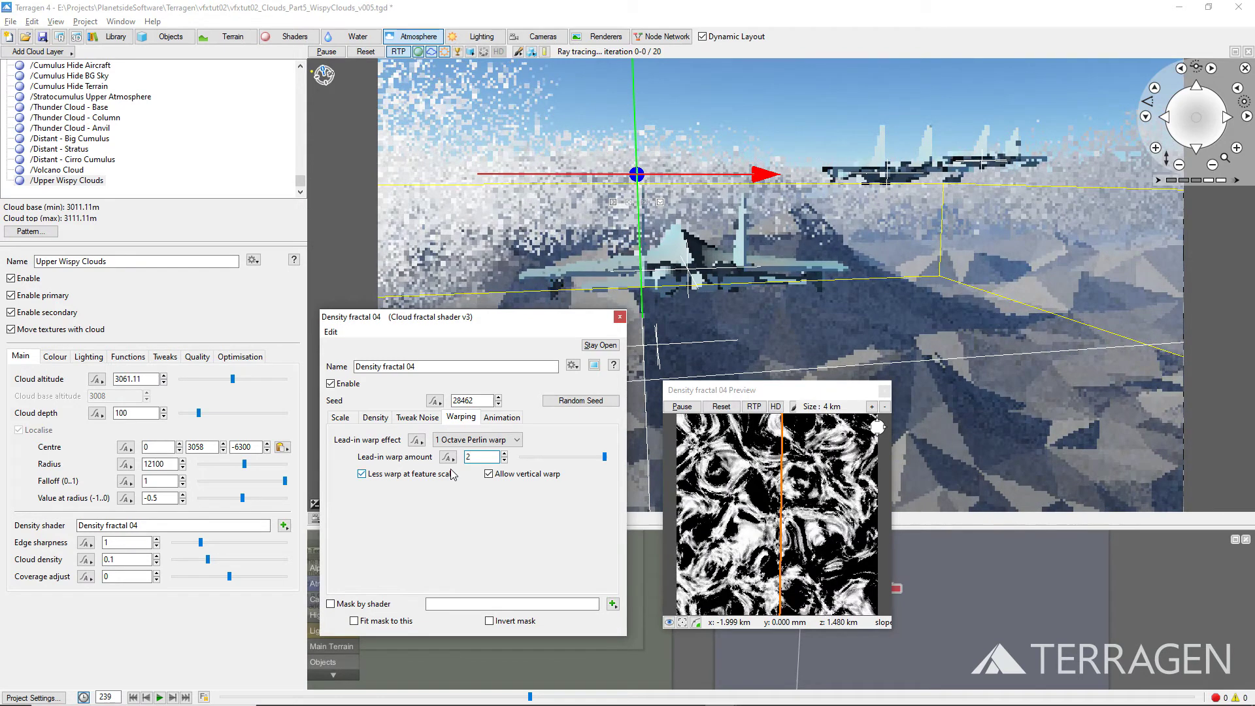
Step: Set the density contrast of Density fractal 04 to 0.5 and roughness to 1.0, and close its preview and settings
left_click(375, 422)
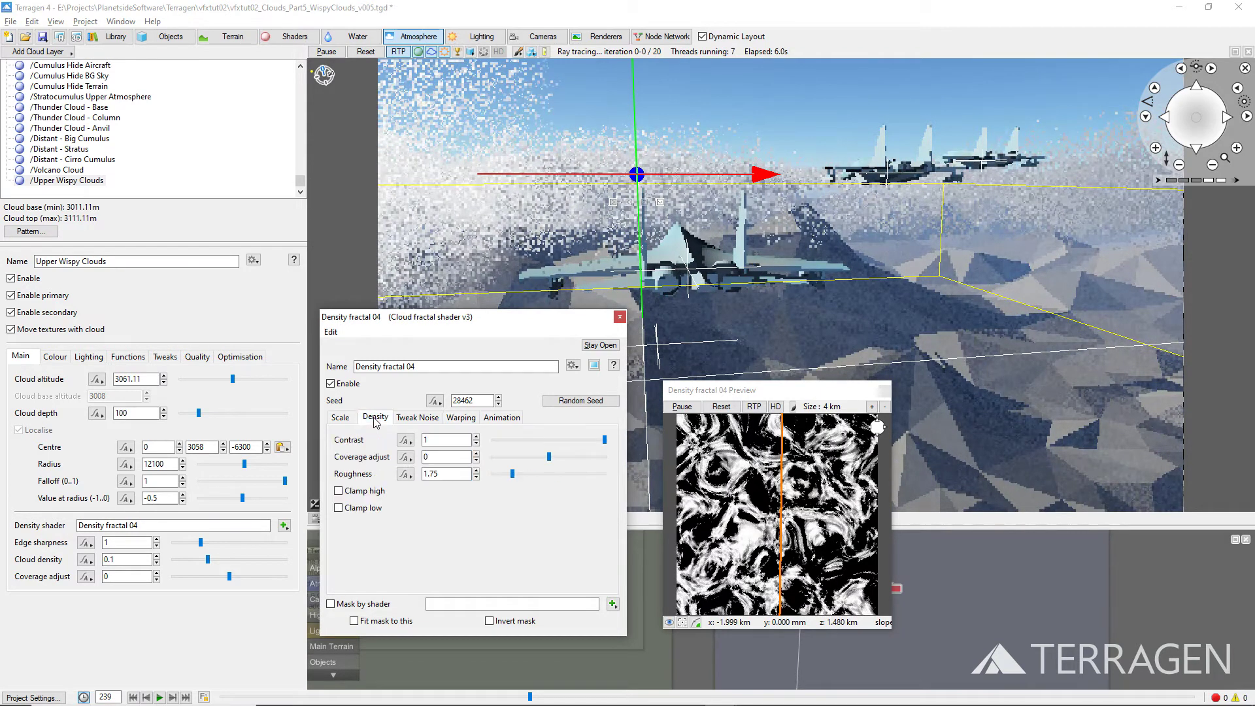
double_click(426, 440)
type(".5")
key("Return")
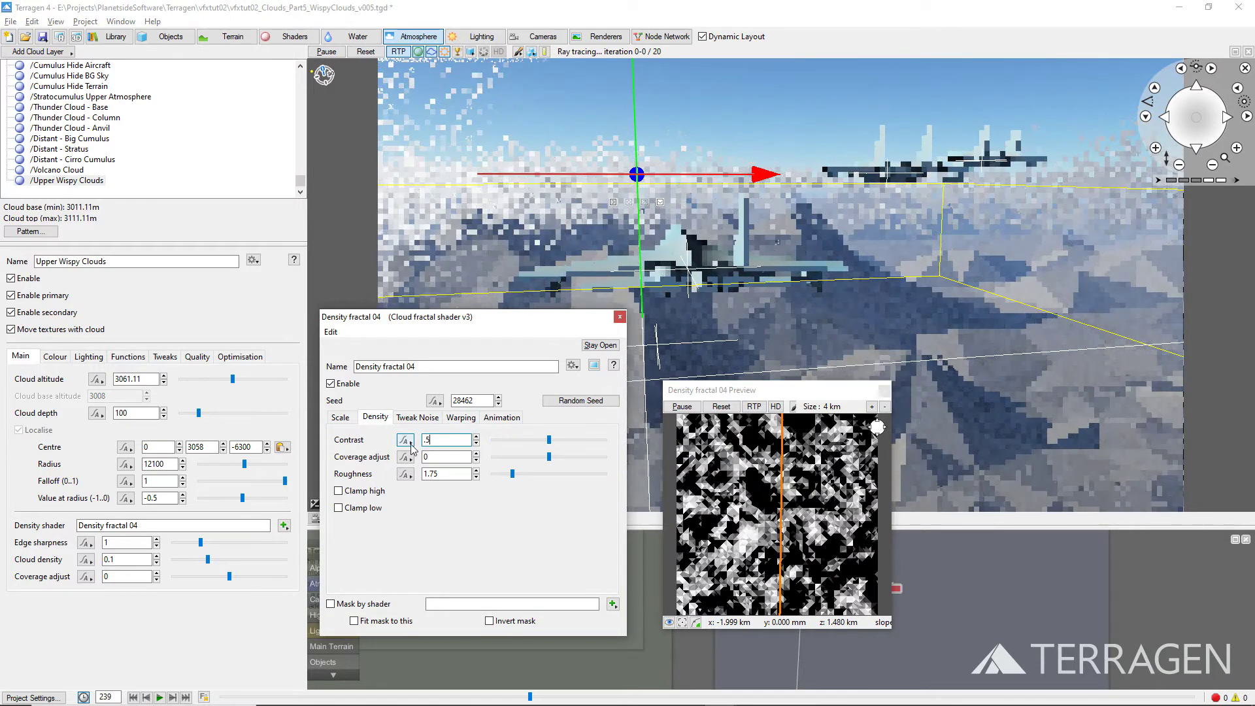
double_click(433, 474)
type("1.0")
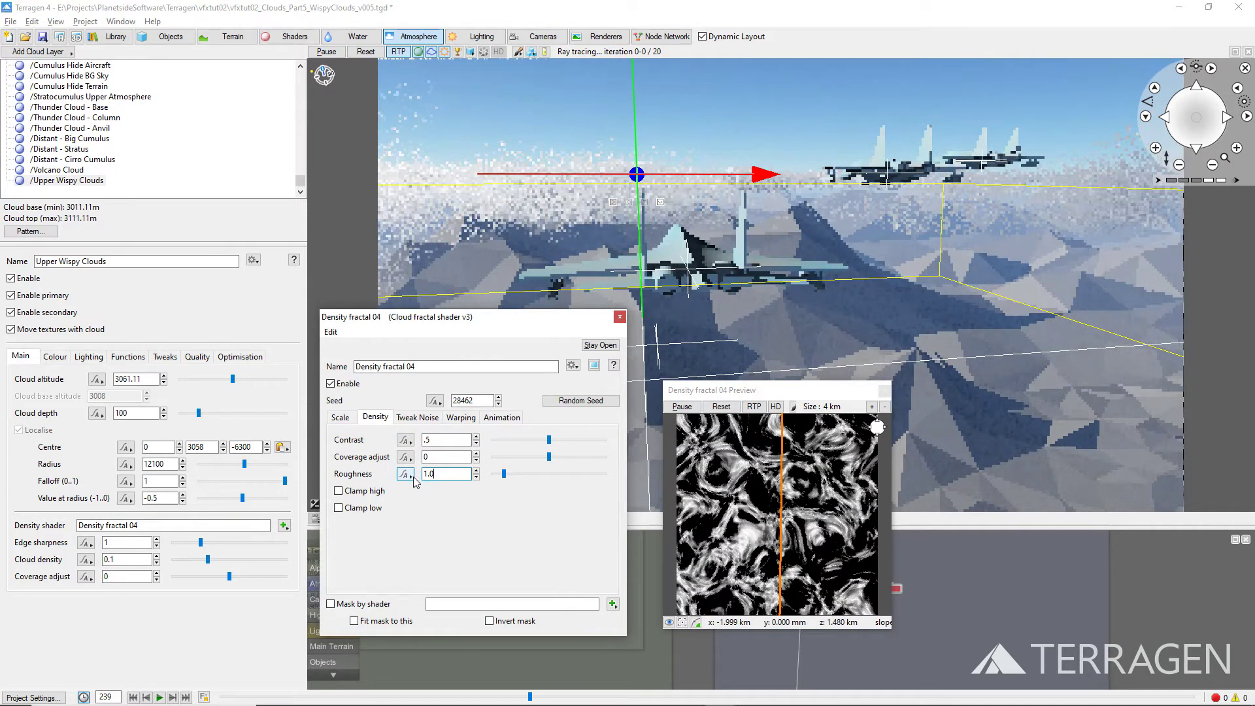
left_click(884, 390)
left_click(620, 317)
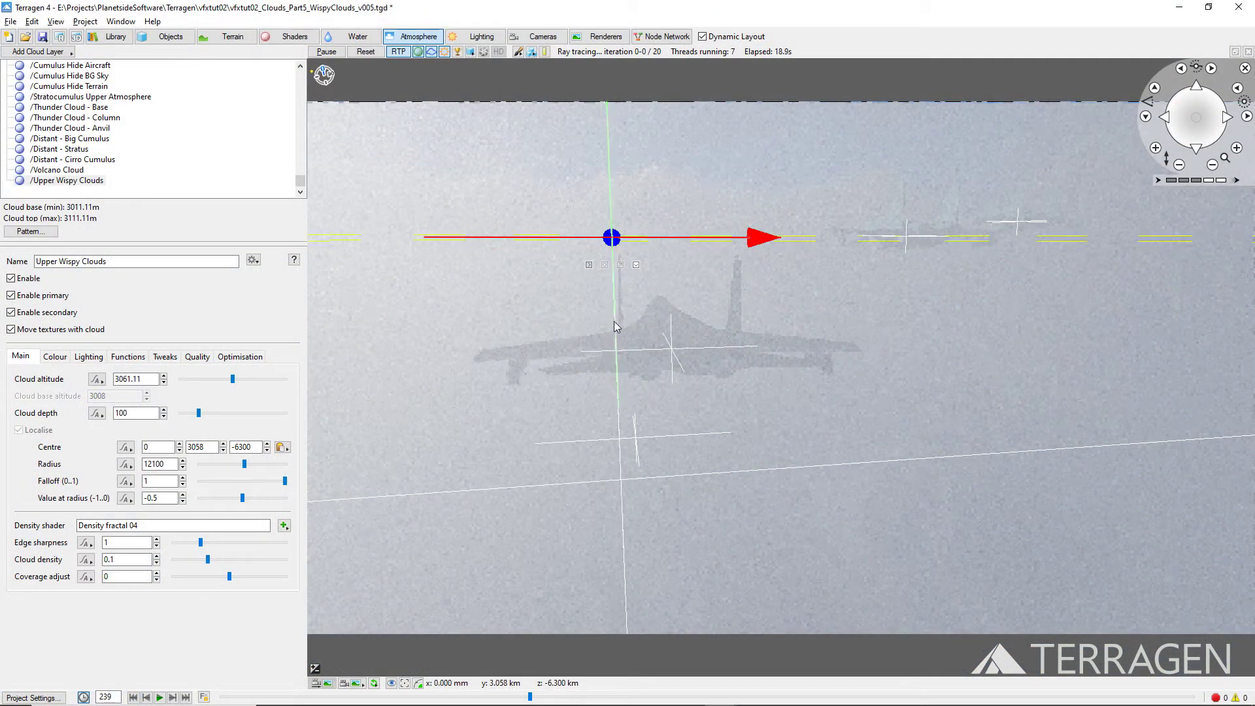
Step: Create a new Power fractal shader v3 as the final density modulator of the Upper Wispy Clouds layer
left_click(140, 358)
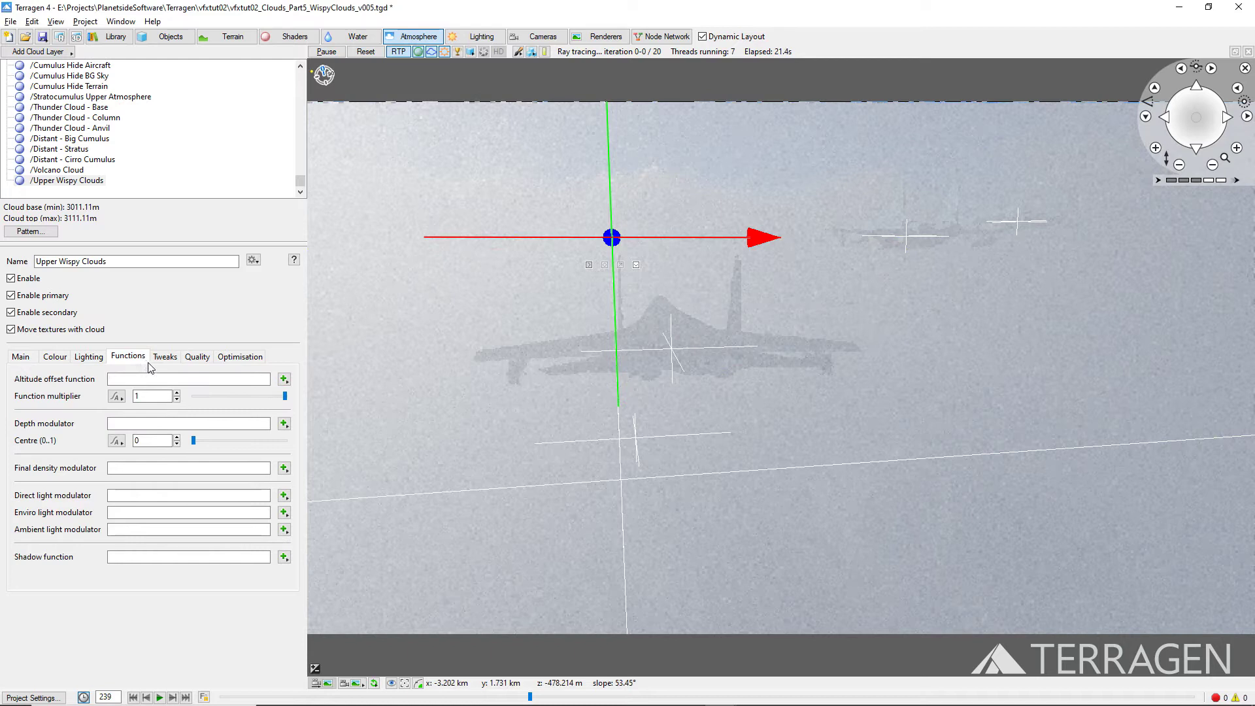
left_click(287, 468)
mouse_move(330, 517)
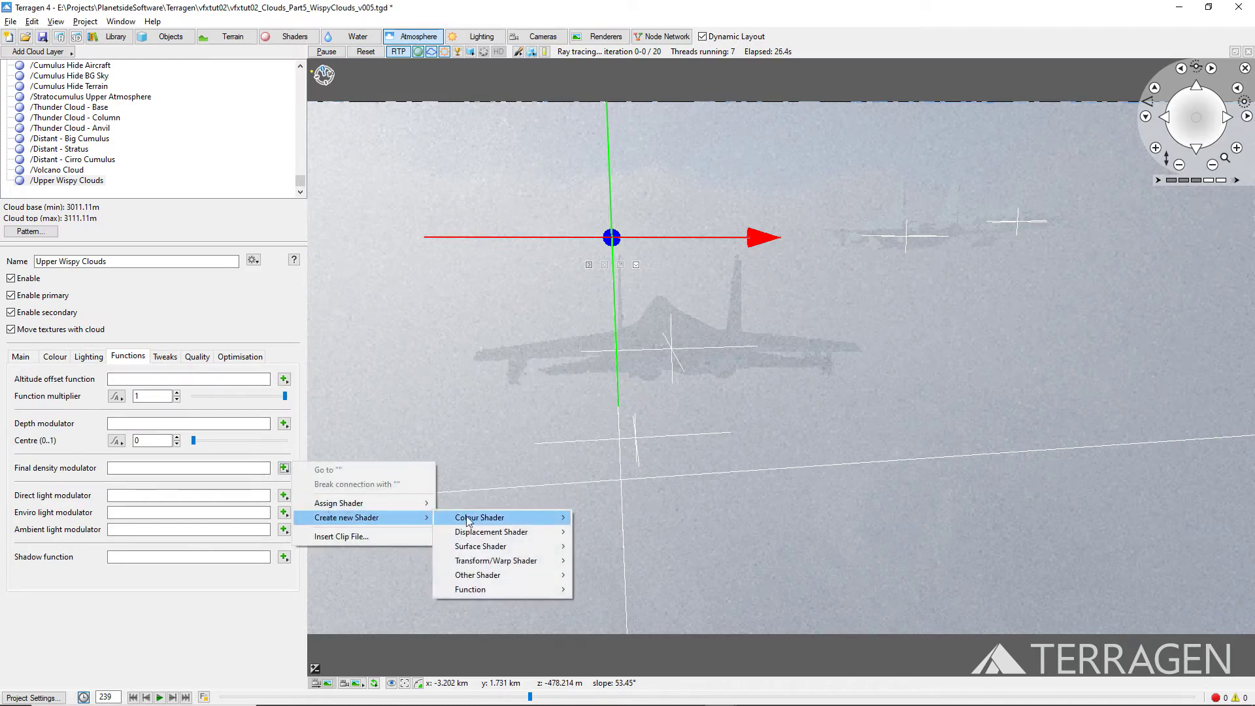
mouse_move(472, 519)
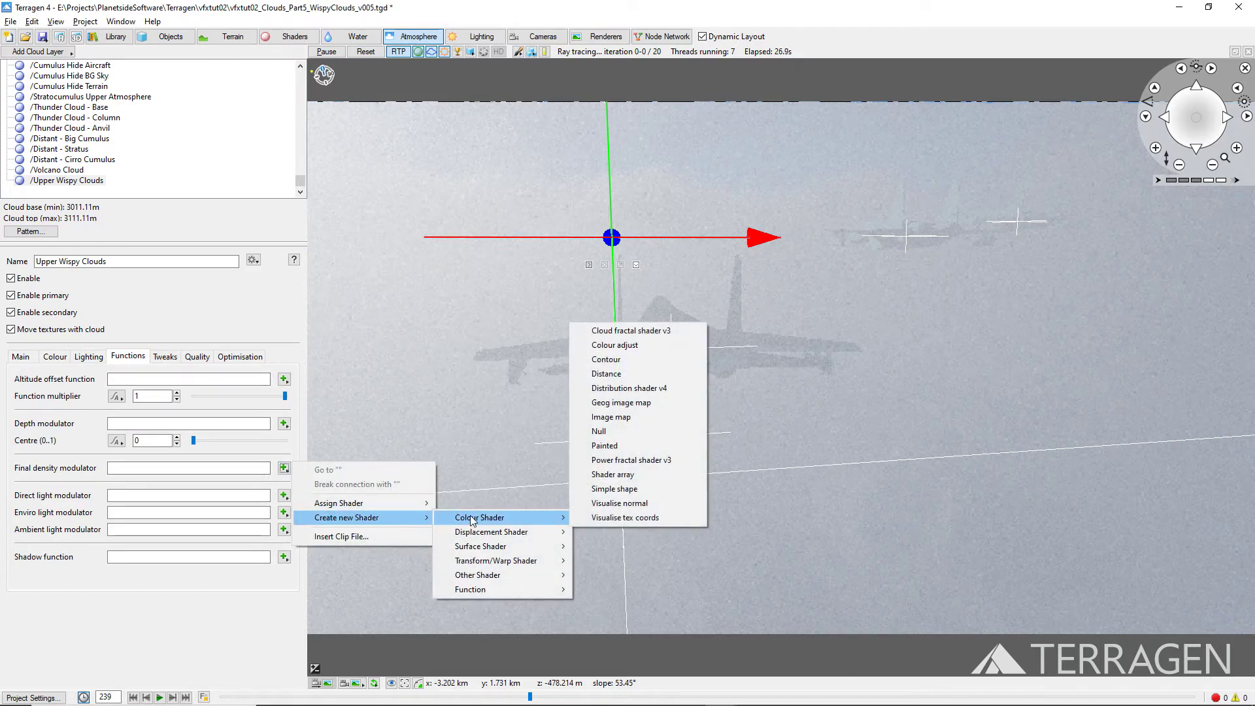
left_click(646, 461)
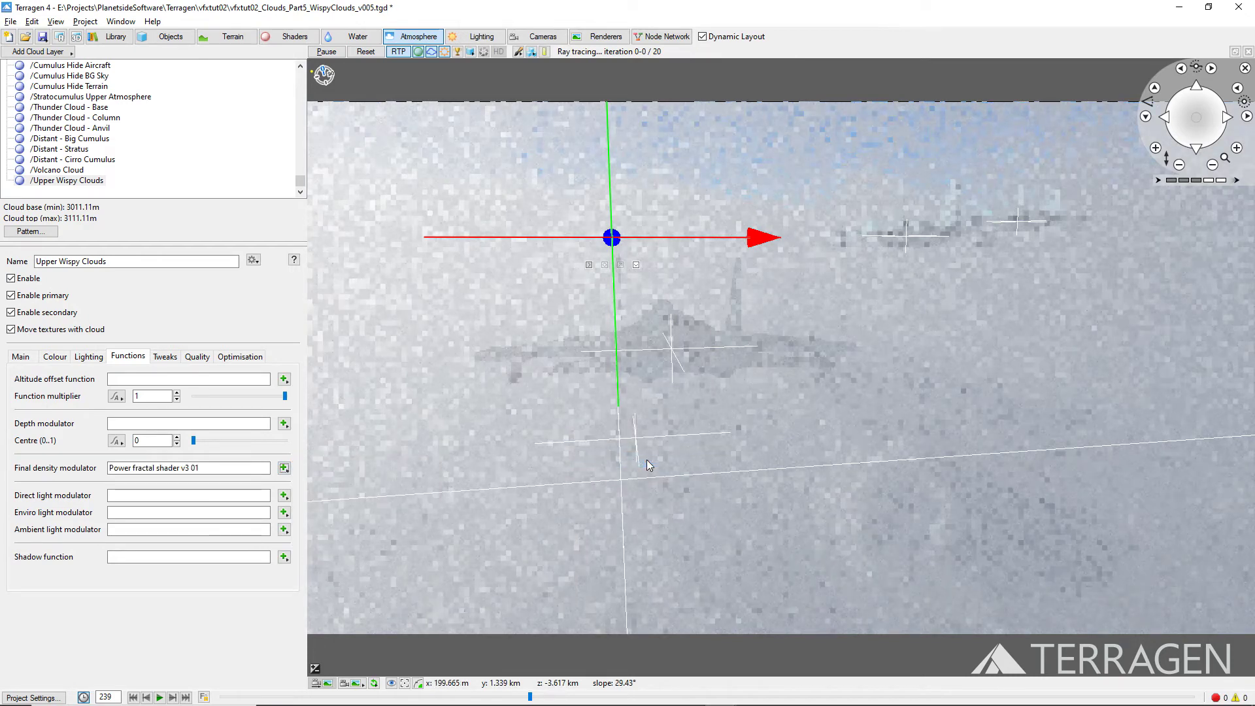
Step: Open the settings of the final density modulator's power fractal shader and place its shader preview beside them
left_click(284, 468)
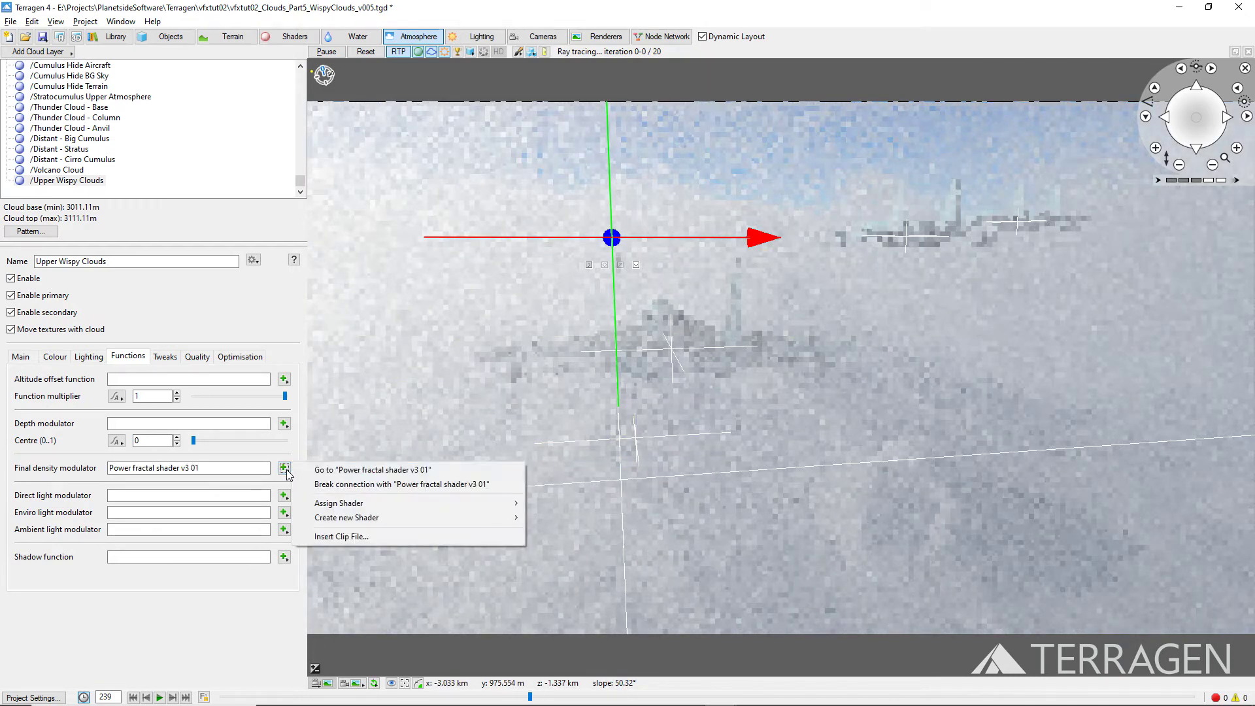
left_click(315, 475)
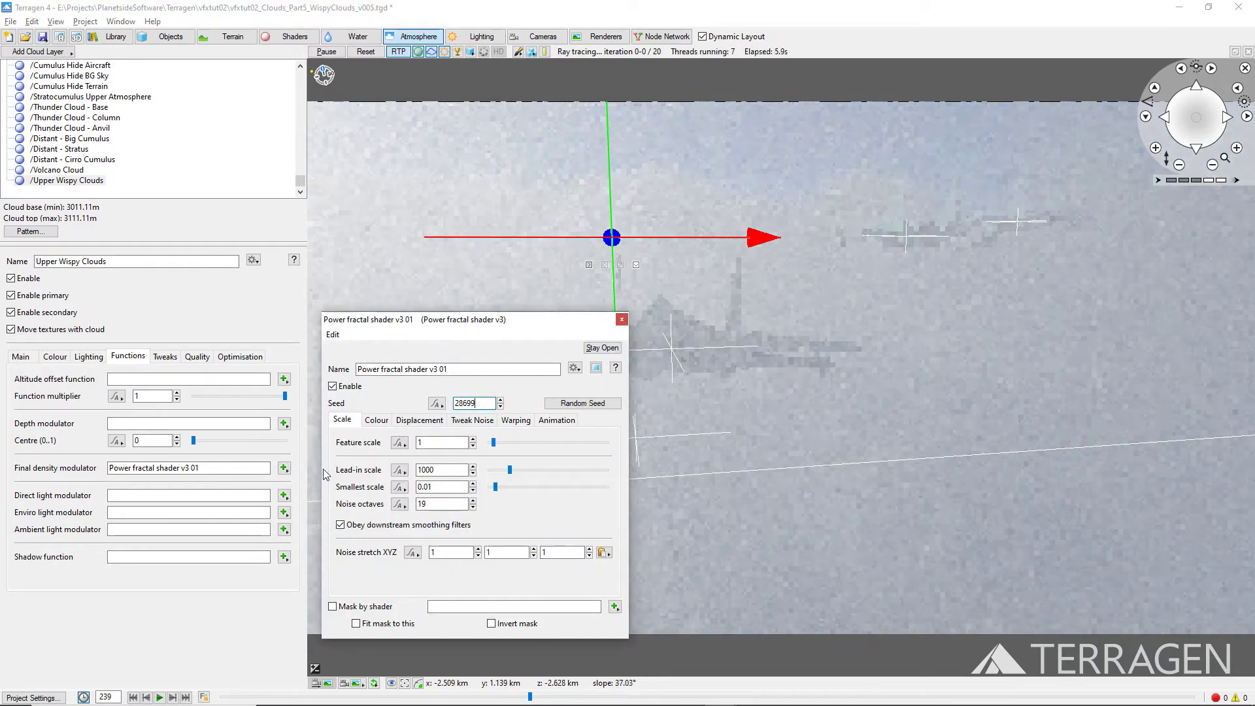
left_click(596, 368)
left_click_drag(641, 187, 822, 397)
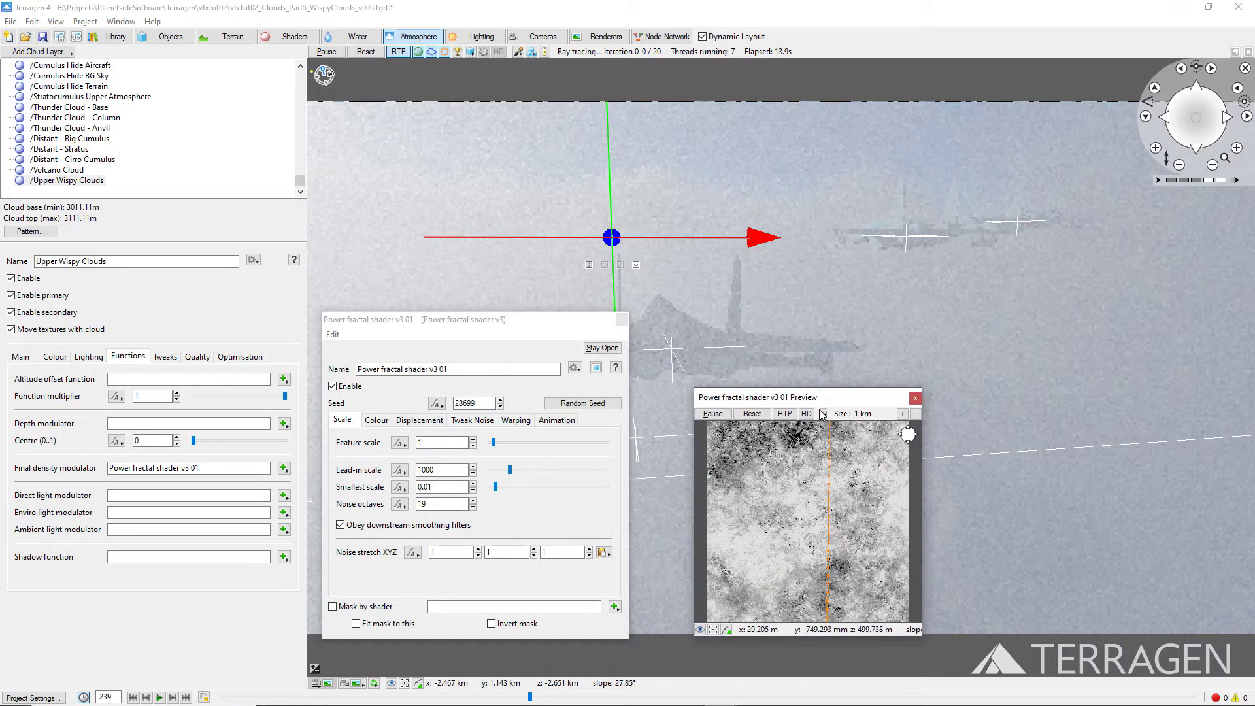
Step: Set the noise flavour of the final density modulator's power fractal shader to Perlin ridges
left_click(473, 421)
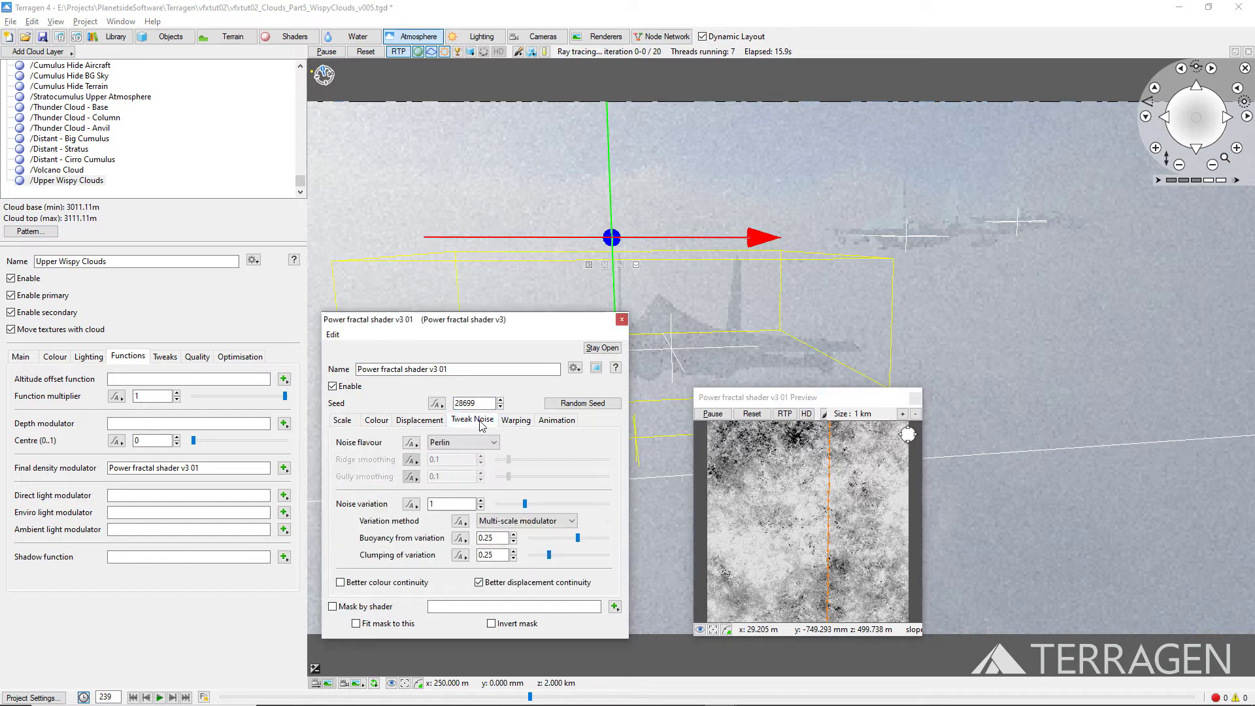
left_click(475, 442)
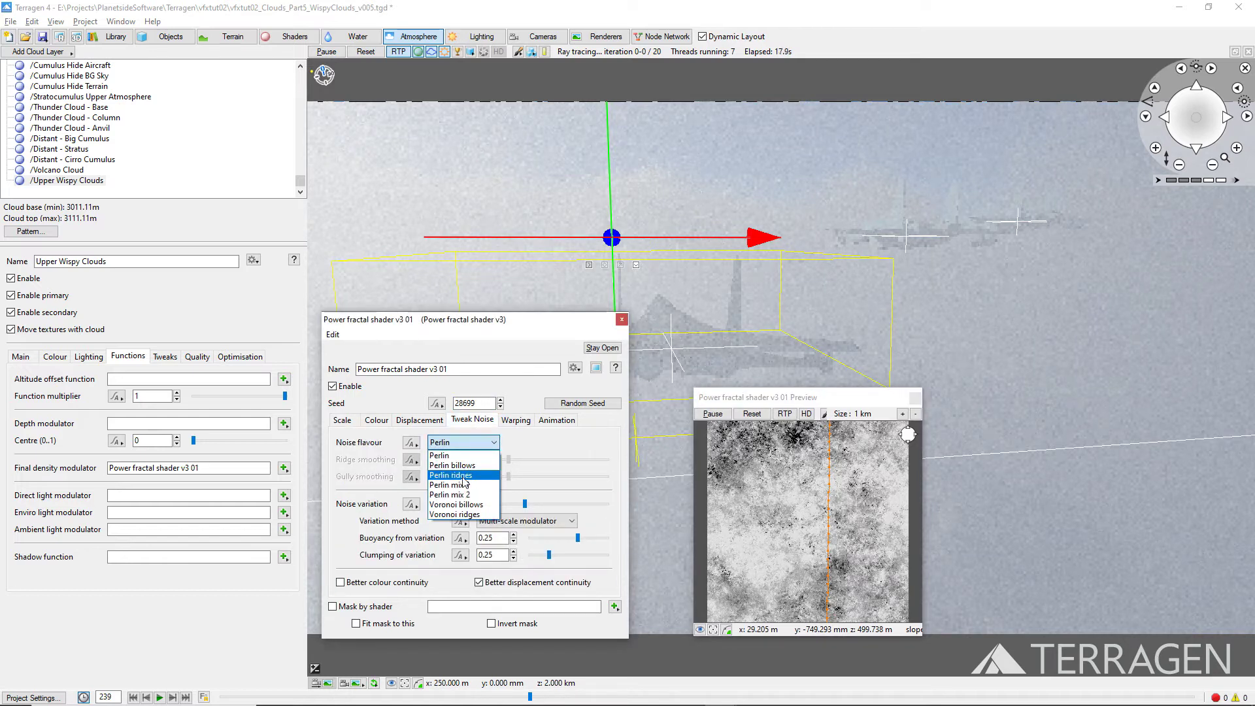
left_click(451, 476)
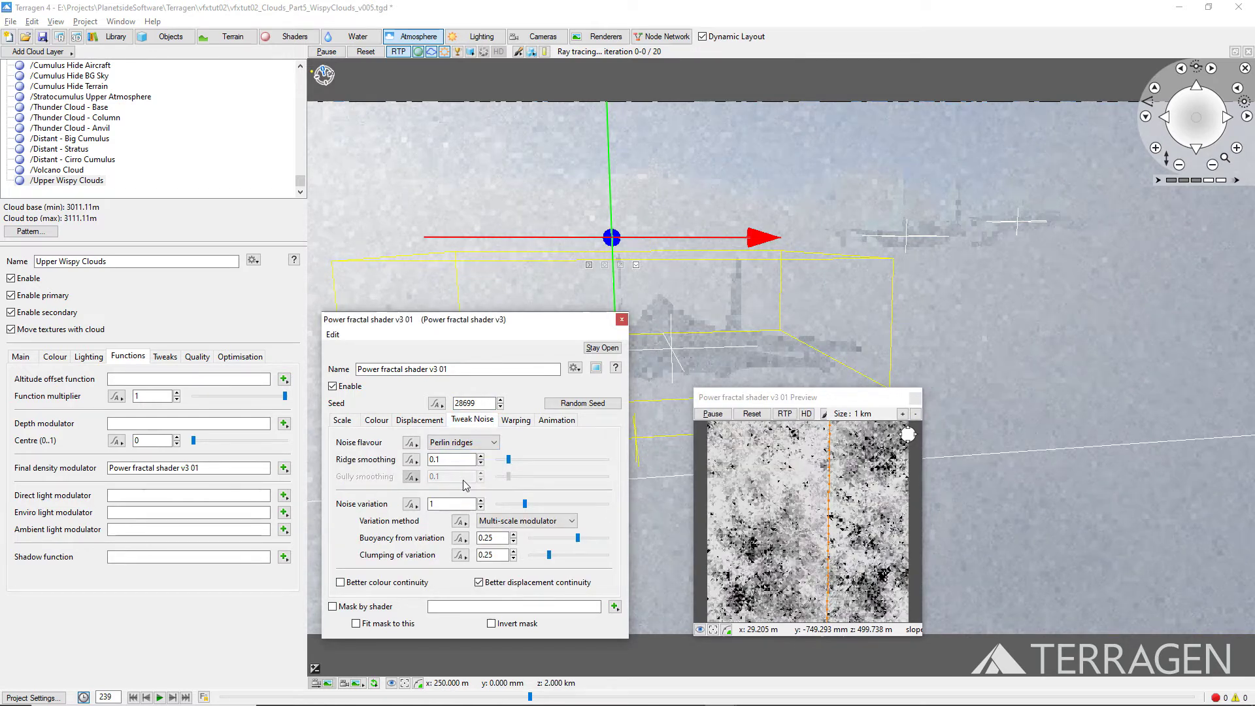
Step: Set the power fractal shader's feature scale to 24 and its lead-in scale to 480
left_click(351, 421)
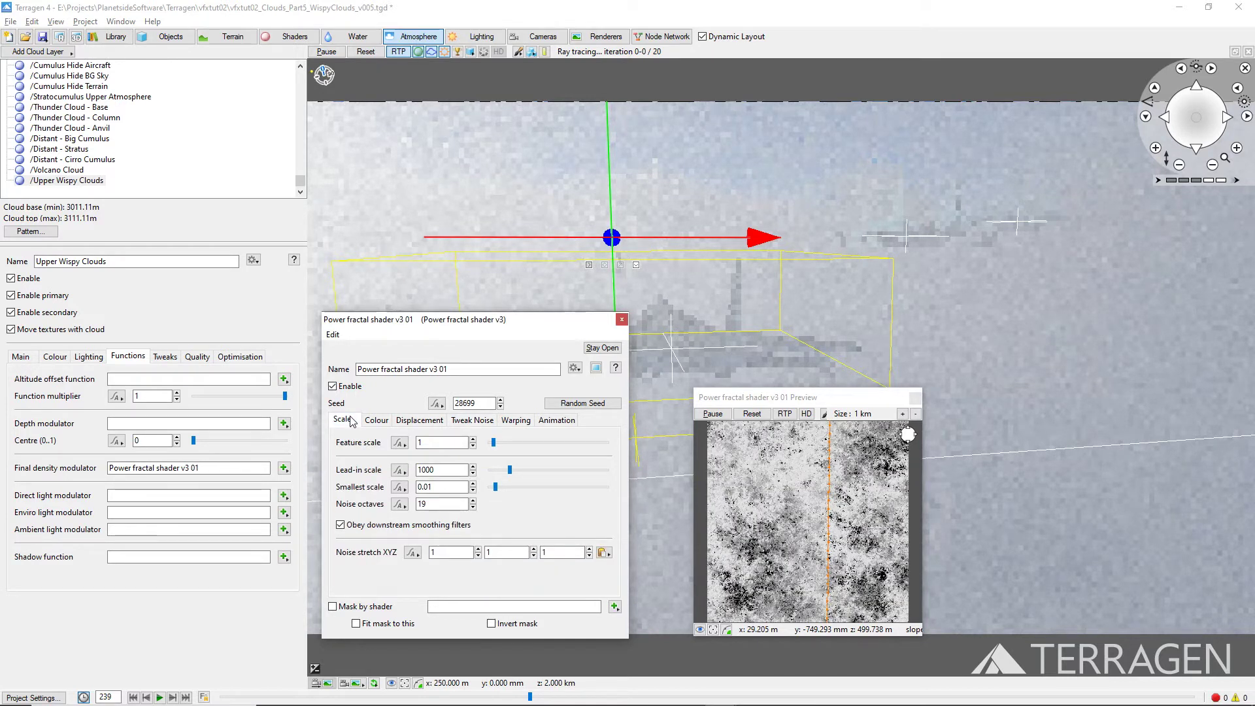
left_click(427, 444)
double_click(425, 444)
type("24")
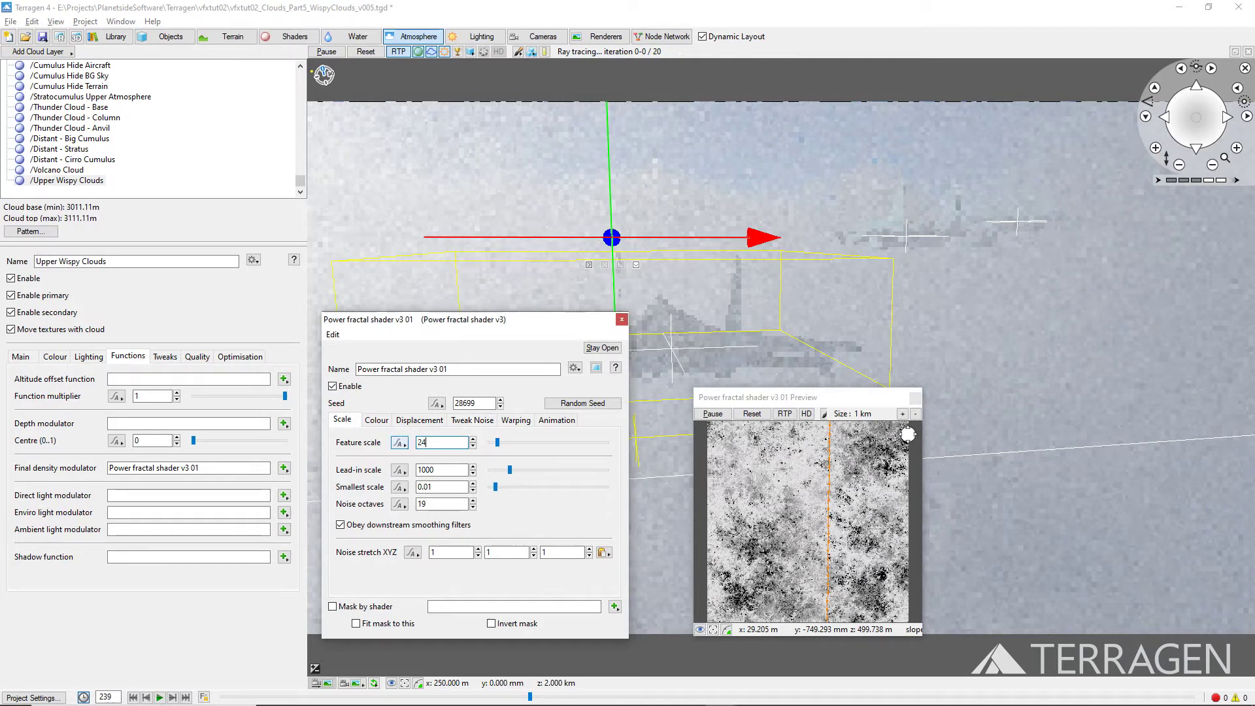
key("Return")
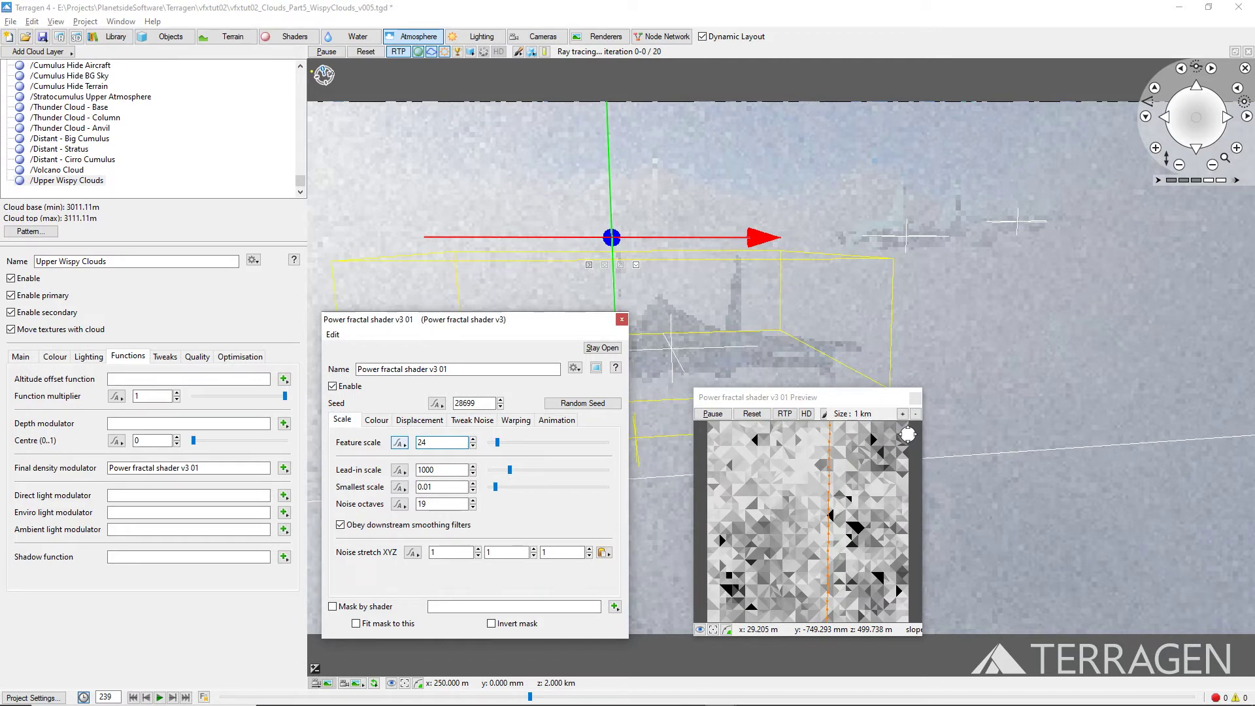
double_click(440, 473)
type("480")
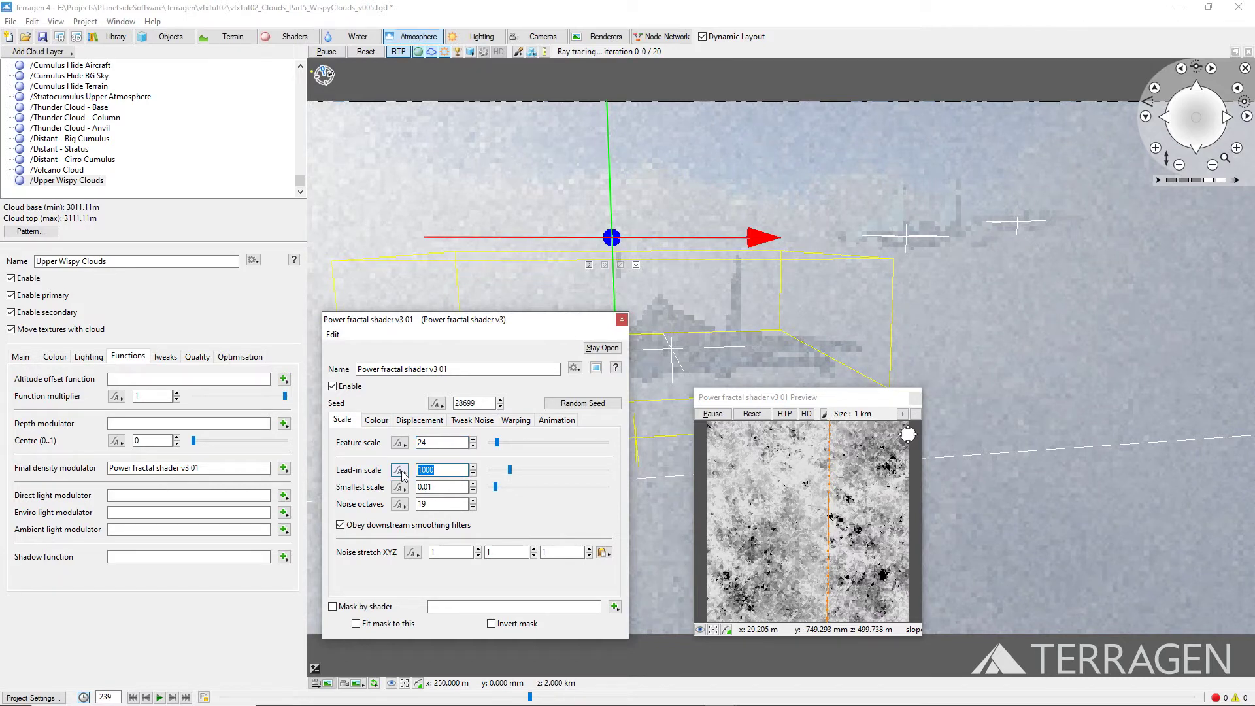
key("Return")
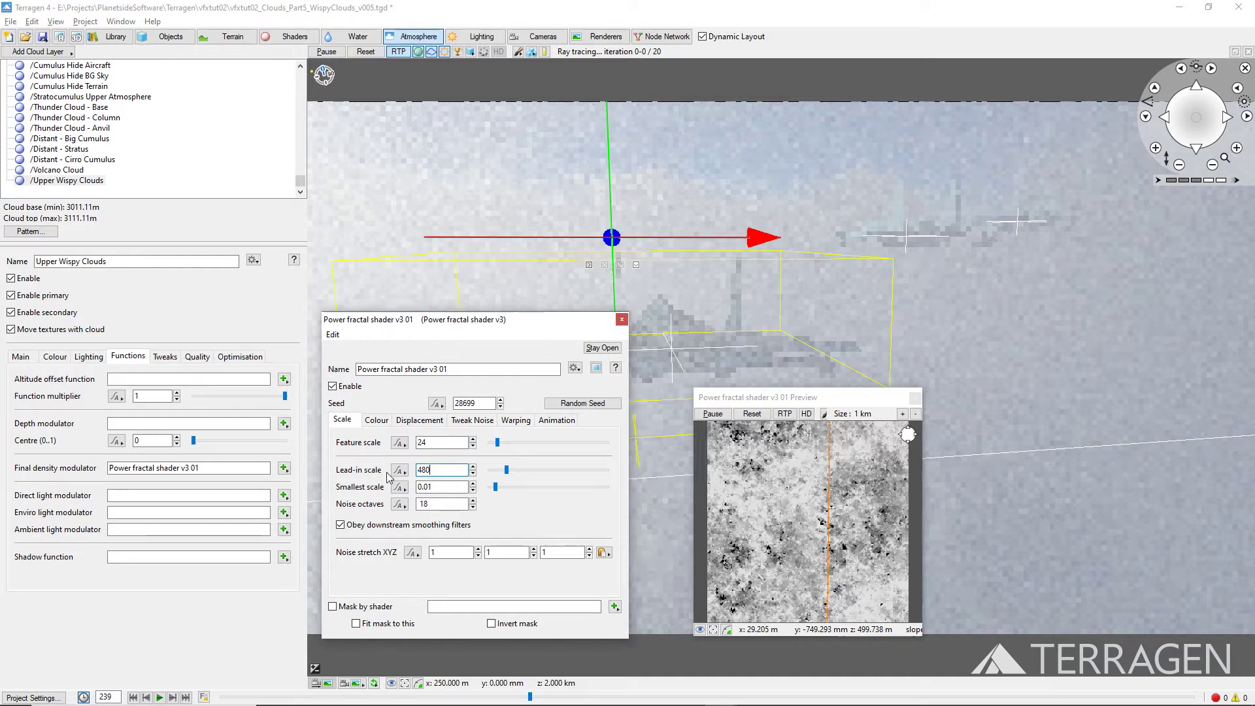
Step: Set a negative colour offset on the power fractal shader to thin out the Upper Wispy Clouds
left_click(379, 421)
double_click(461, 503)
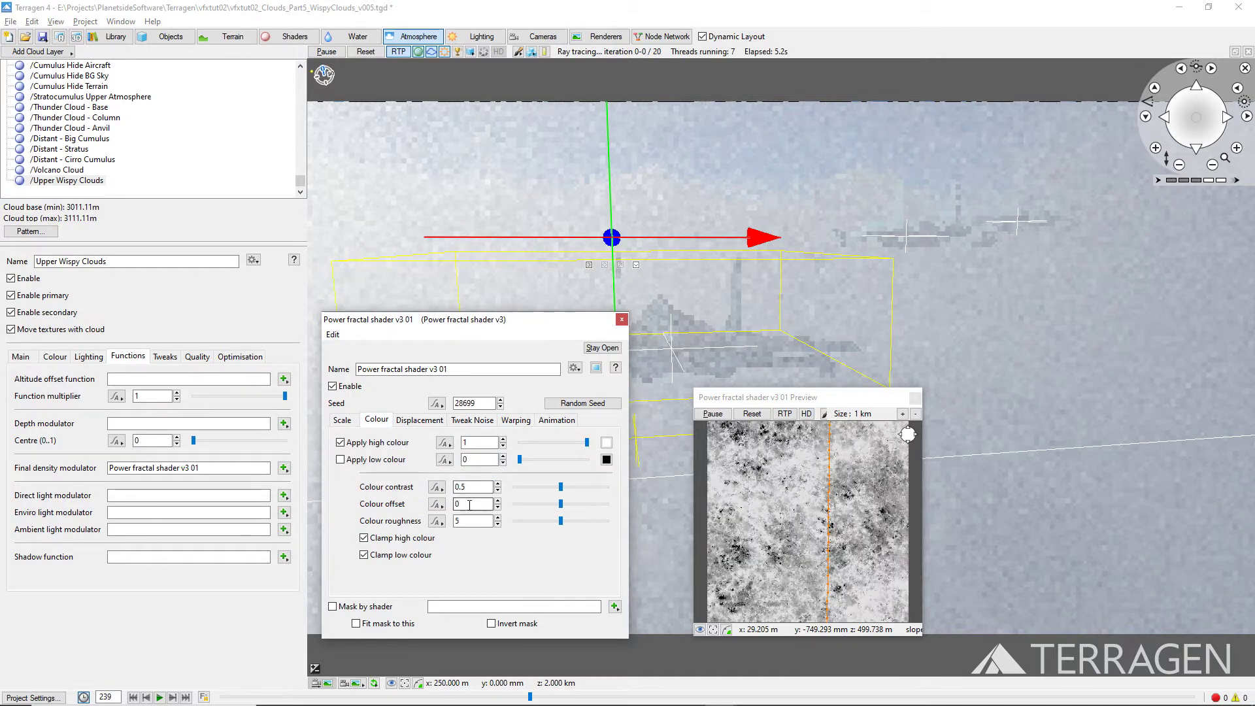
type("-0")
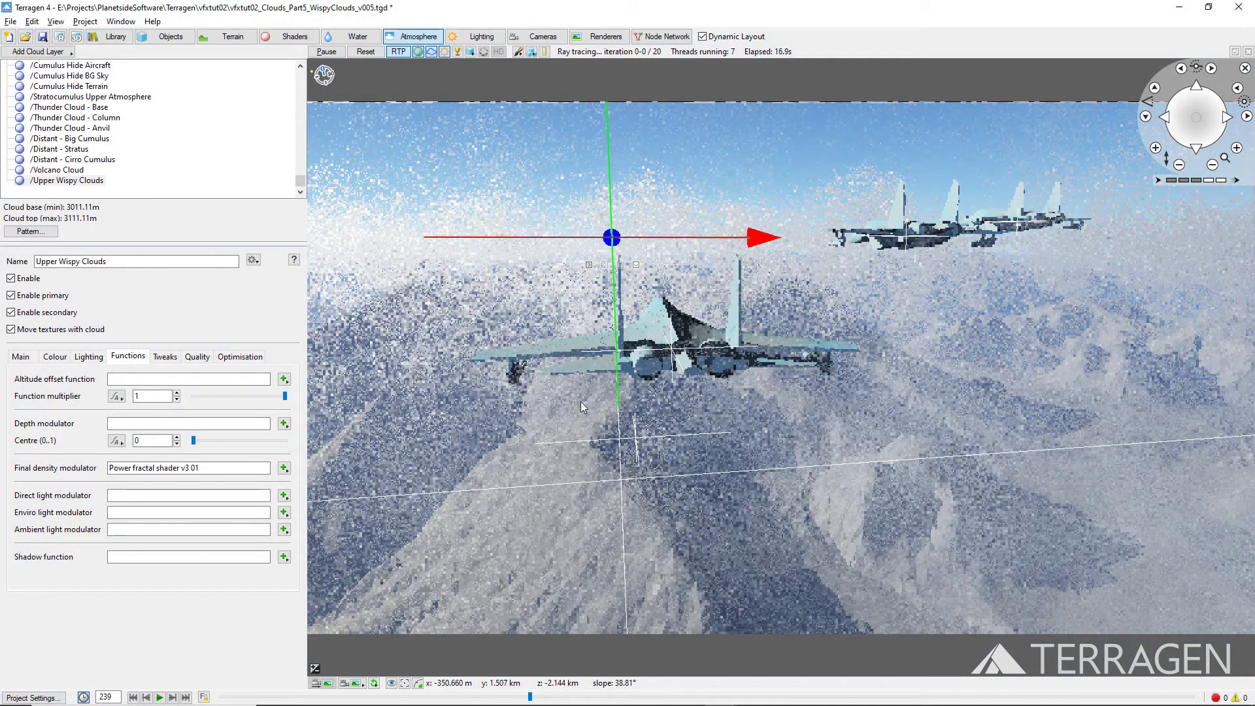
Step: Set the Upper Wispy Clouds edge sharpness to 4, cloud density to 0.025 and coverage adjust to 1.4
left_click(28, 359)
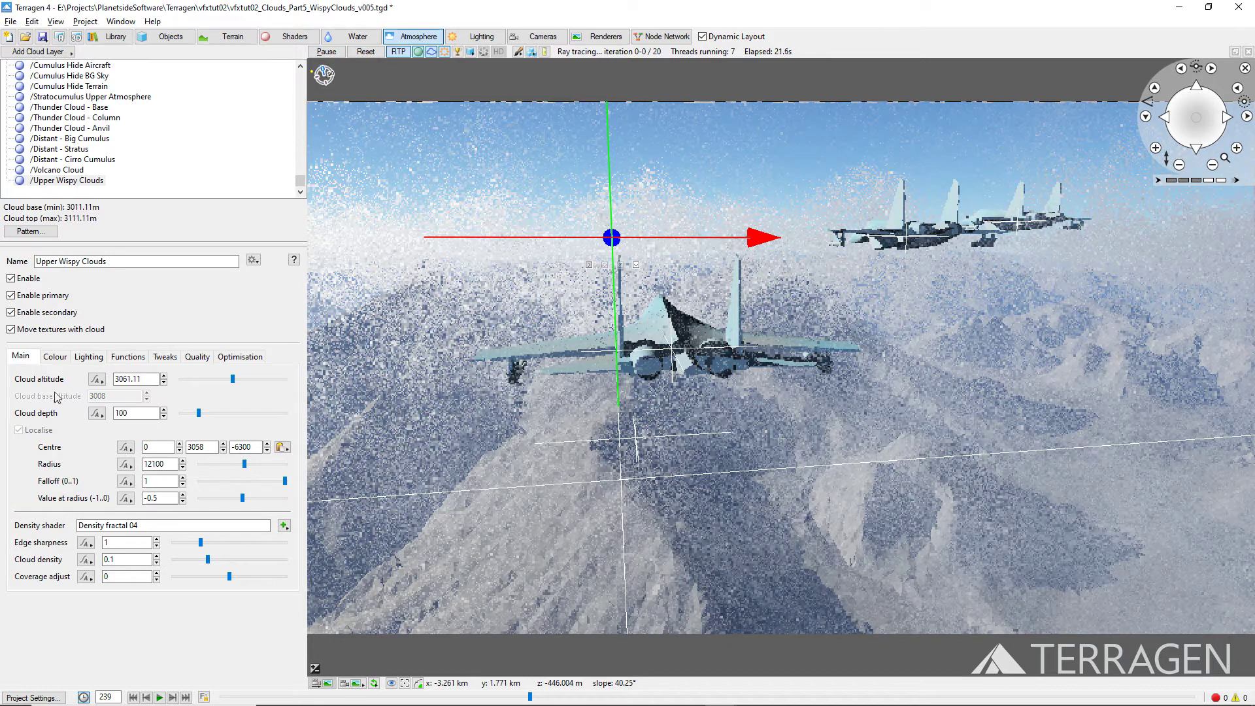
double_click(106, 542)
type("4")
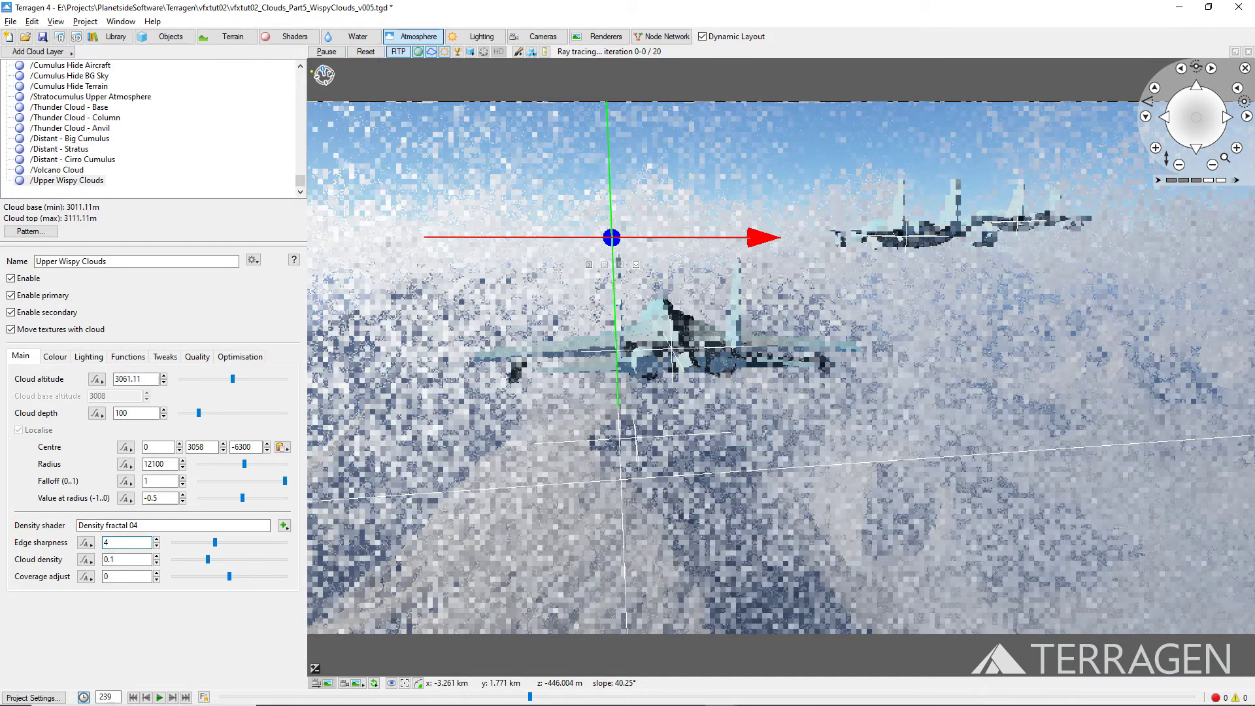
double_click(118, 560)
type("0.025")
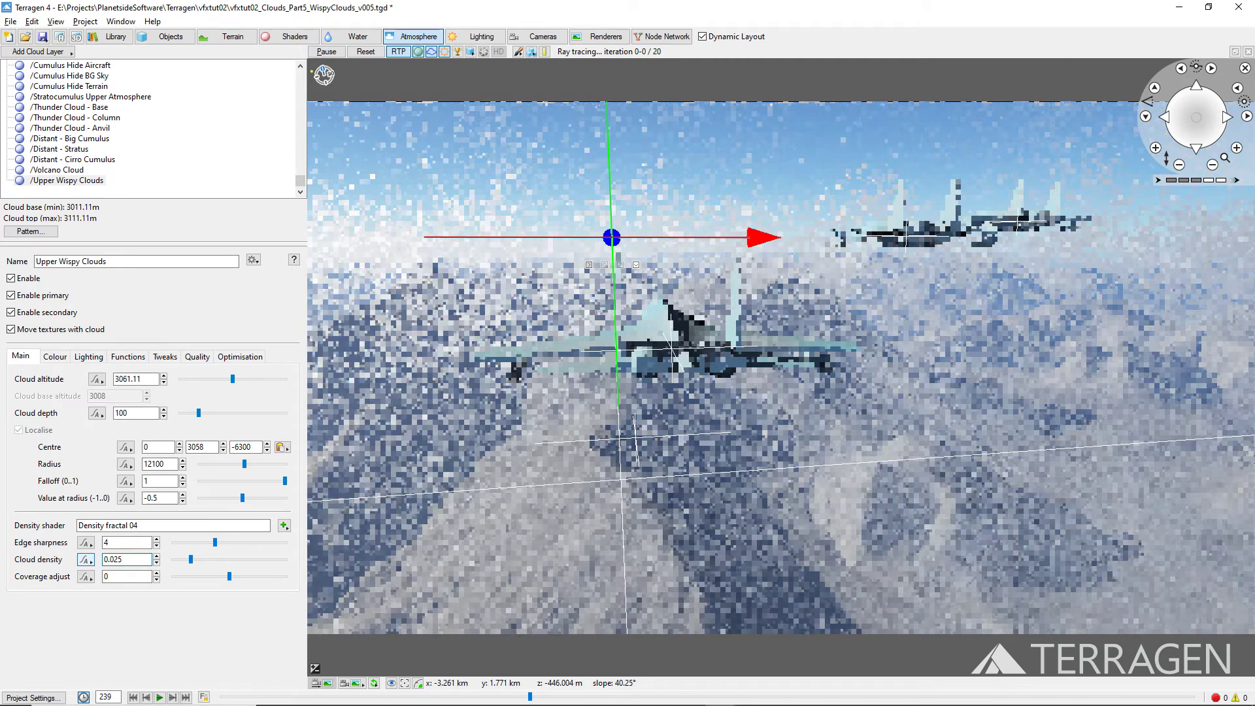
double_click(126, 576)
type("1.4")
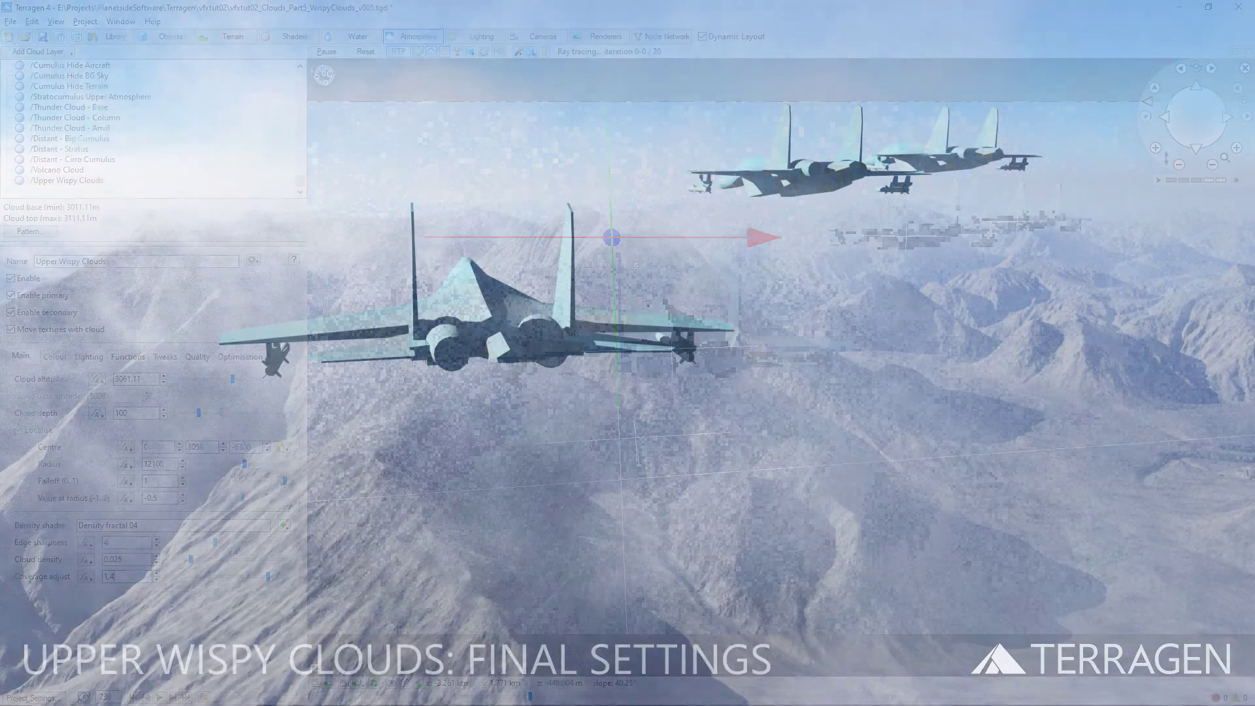
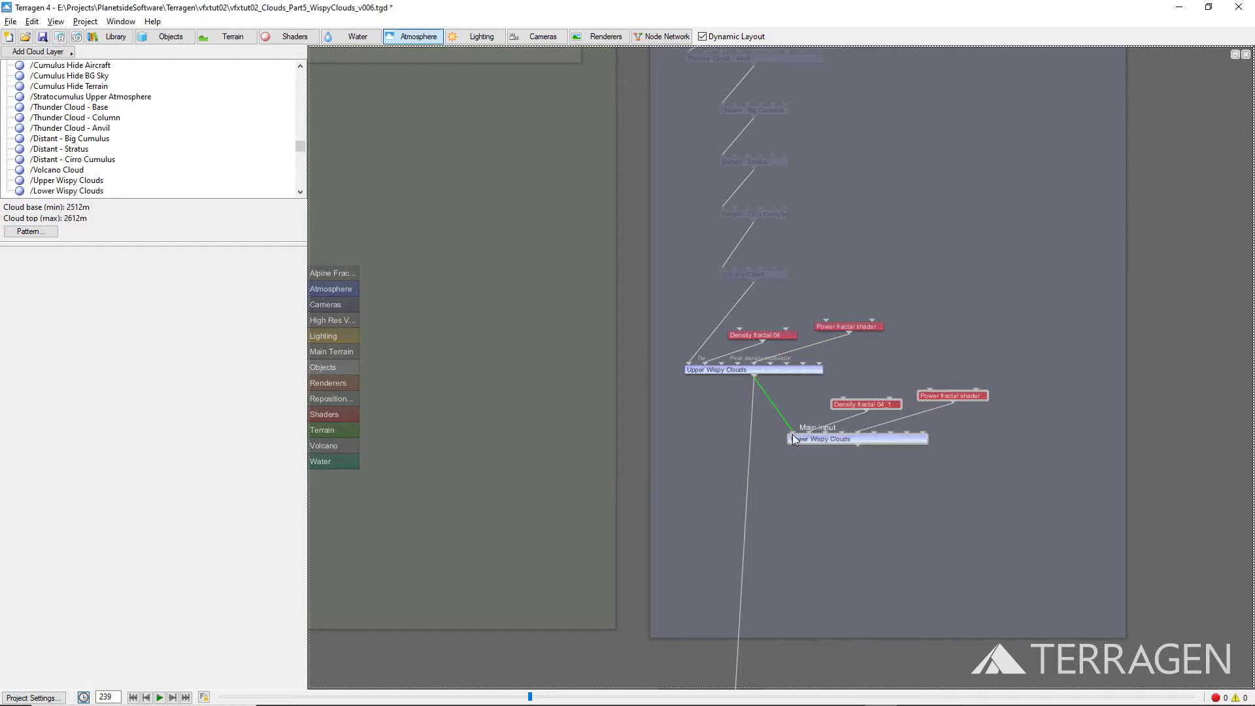
Step: Connect the Lower Wispy Clouds output to Planet 01's atmosphere shader input and disable the Upper Wispy Clouds node
left_click_drag(815, 485, 764, 536)
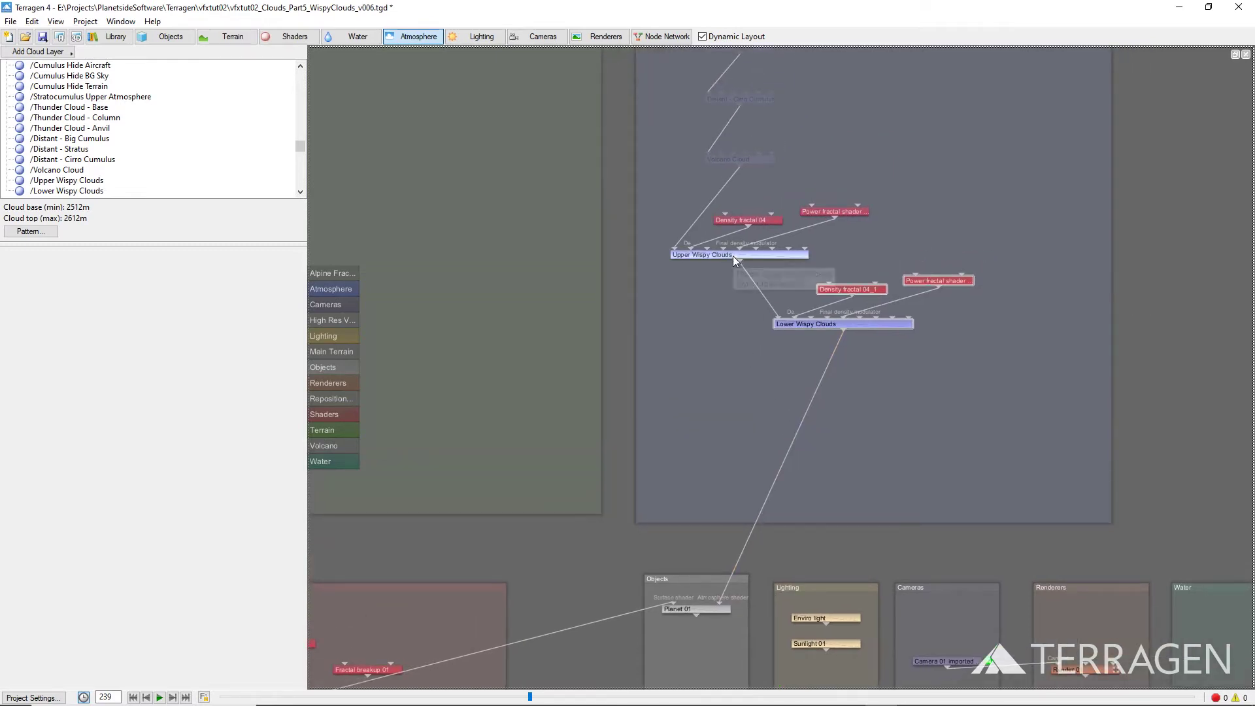
key("d")
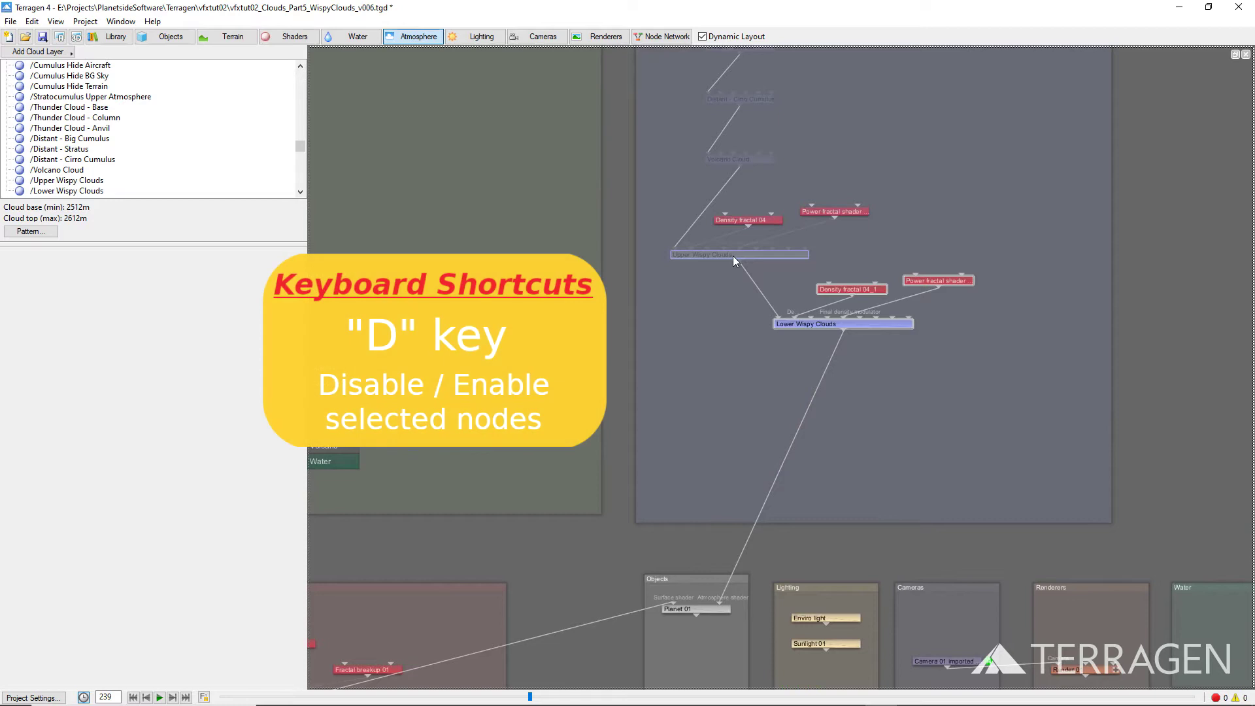
Step: Restore the 3D preview above the node network with shaded aircraft and turn on the ray-traced preview
left_click(1236, 54)
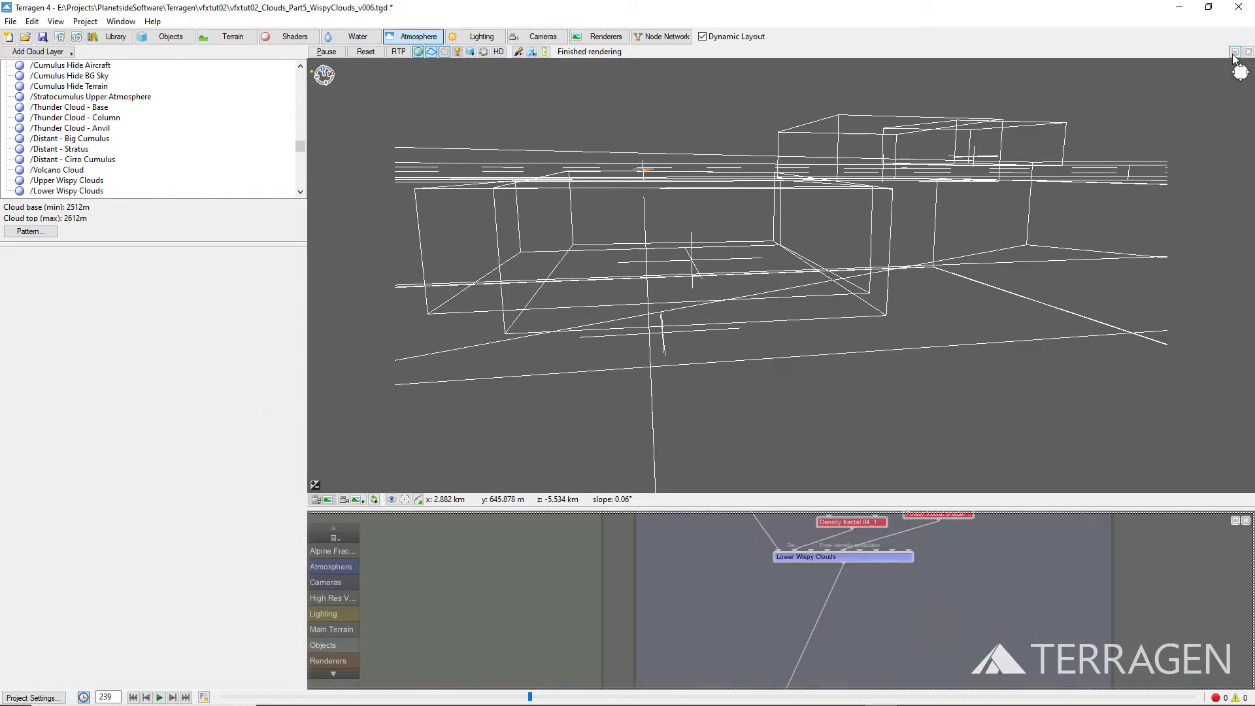
left_click(470, 51)
left_click(513, 112)
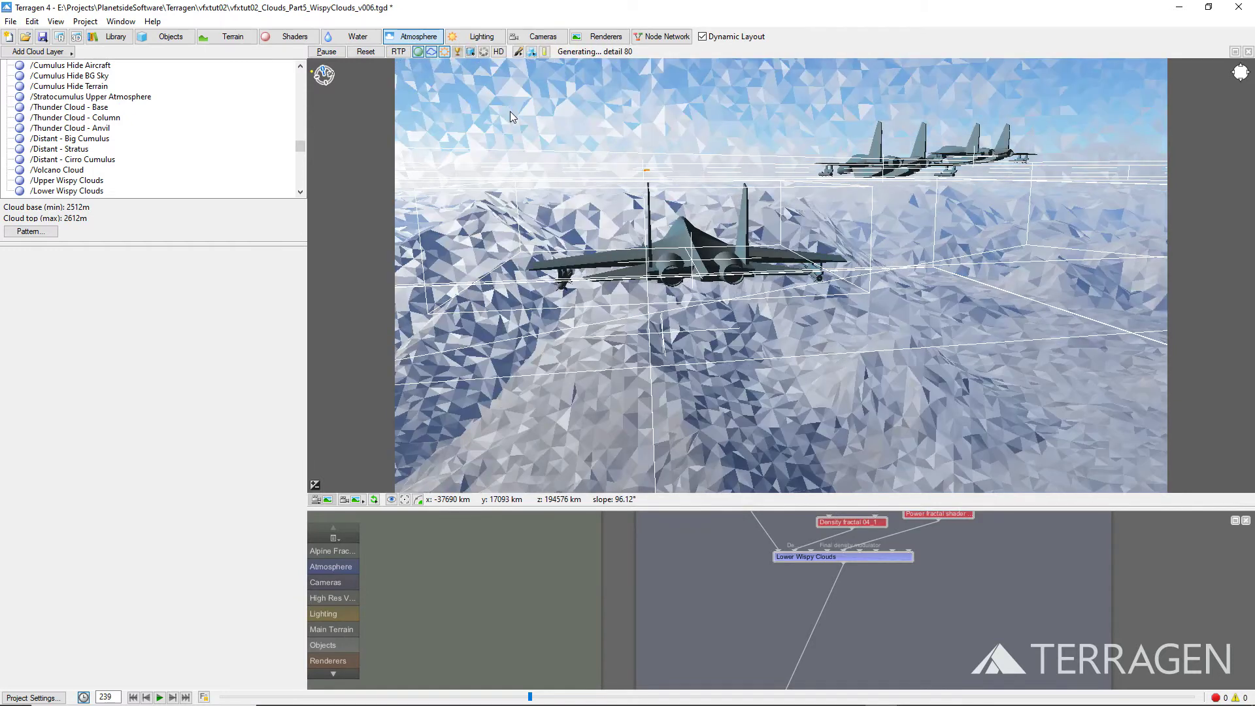
left_click(397, 52)
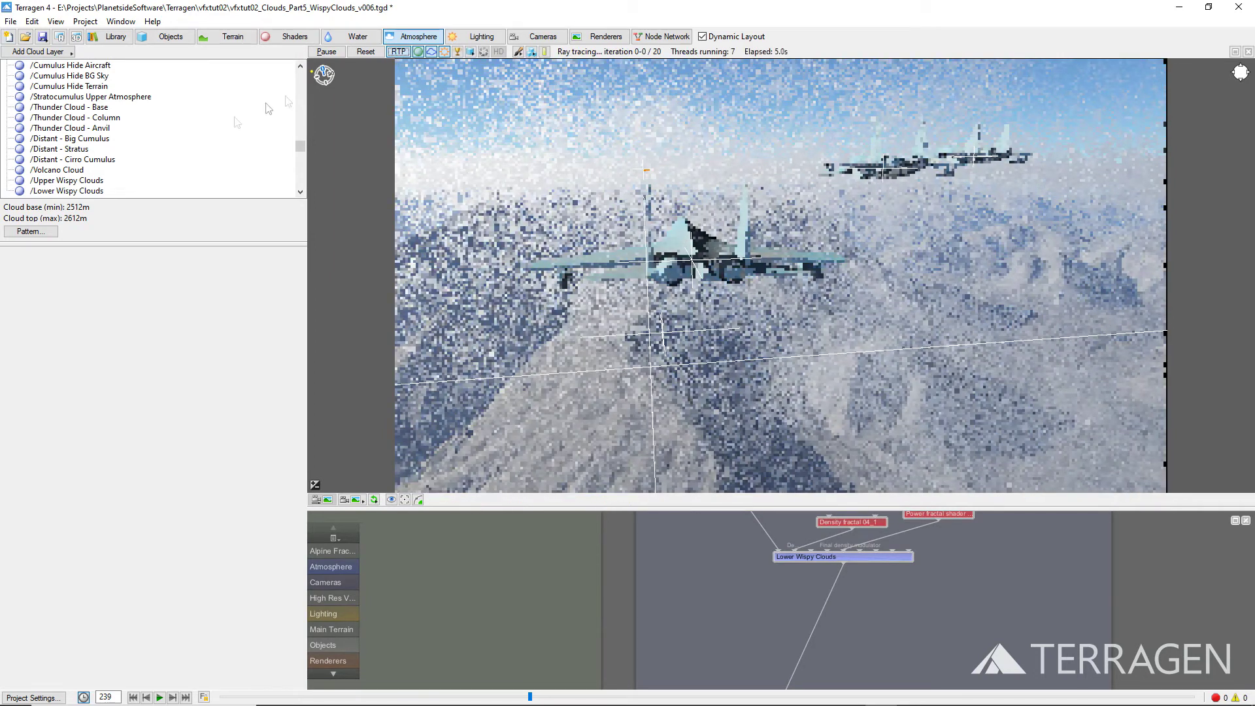
Step: Randomize the seed of the Lower Wispy Clouds layer's Density fractal 04_1 and close its settings
left_click(95, 191)
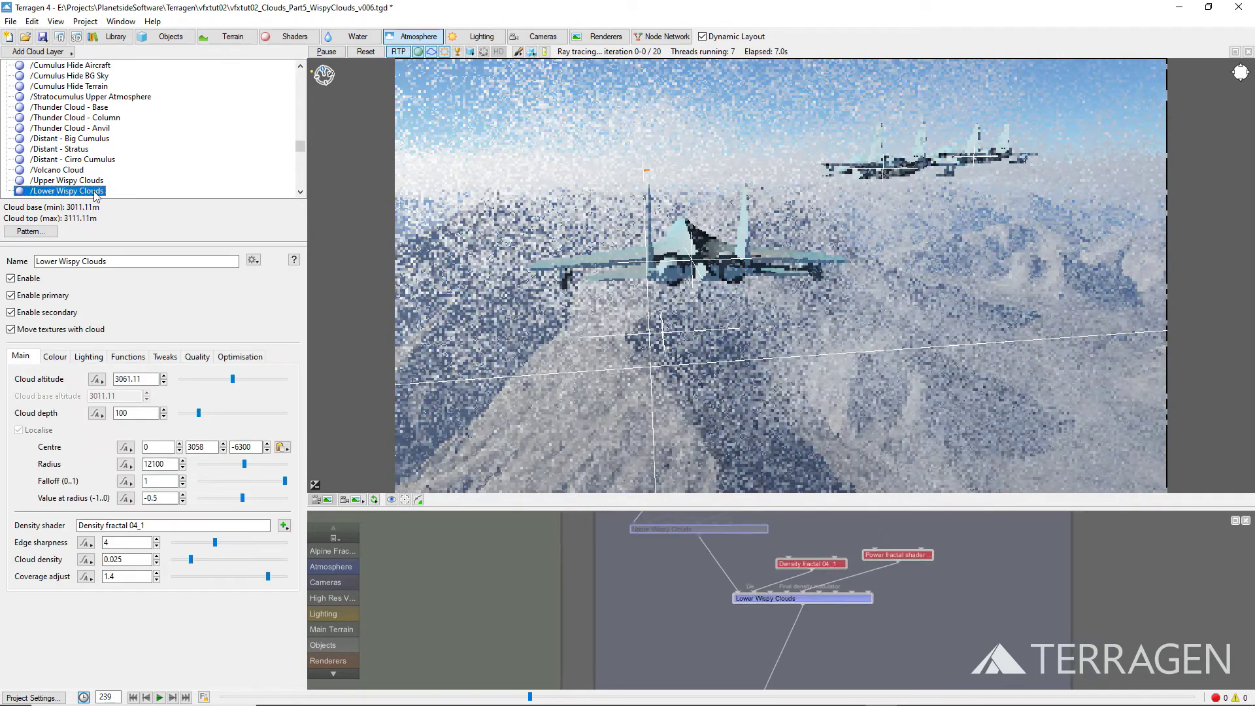
left_click(43, 232)
left_click(724, 158)
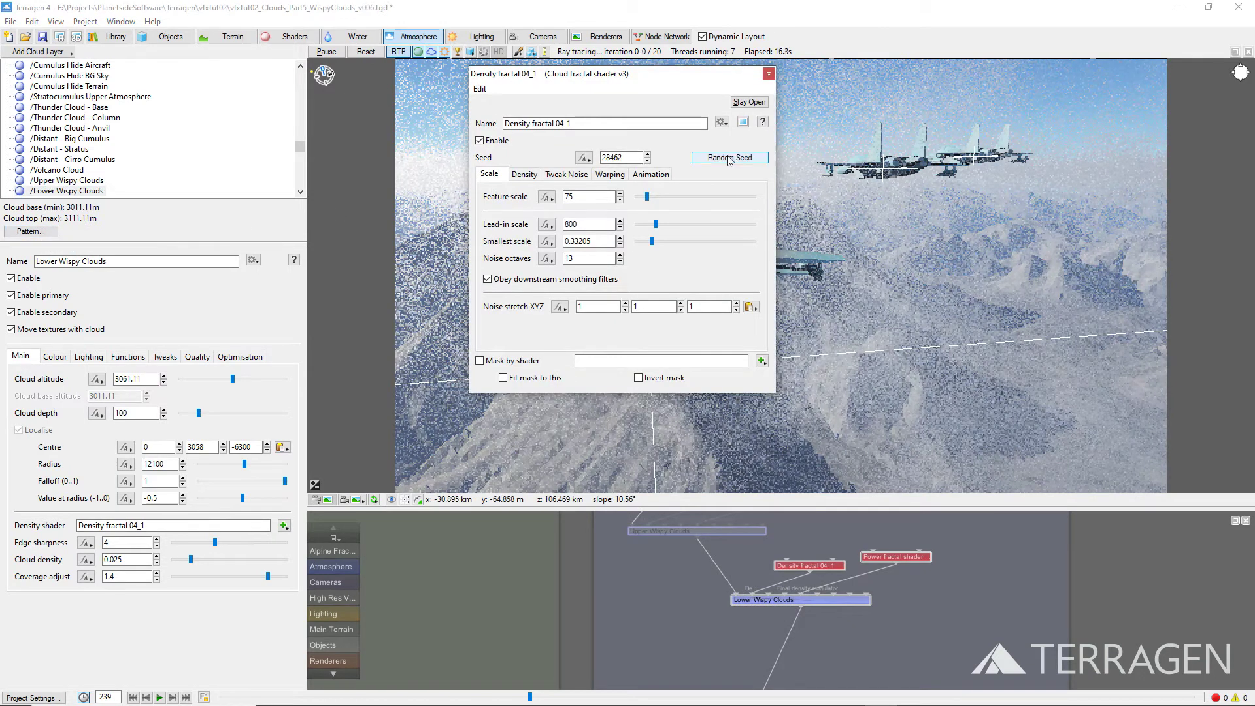
left_click(770, 74)
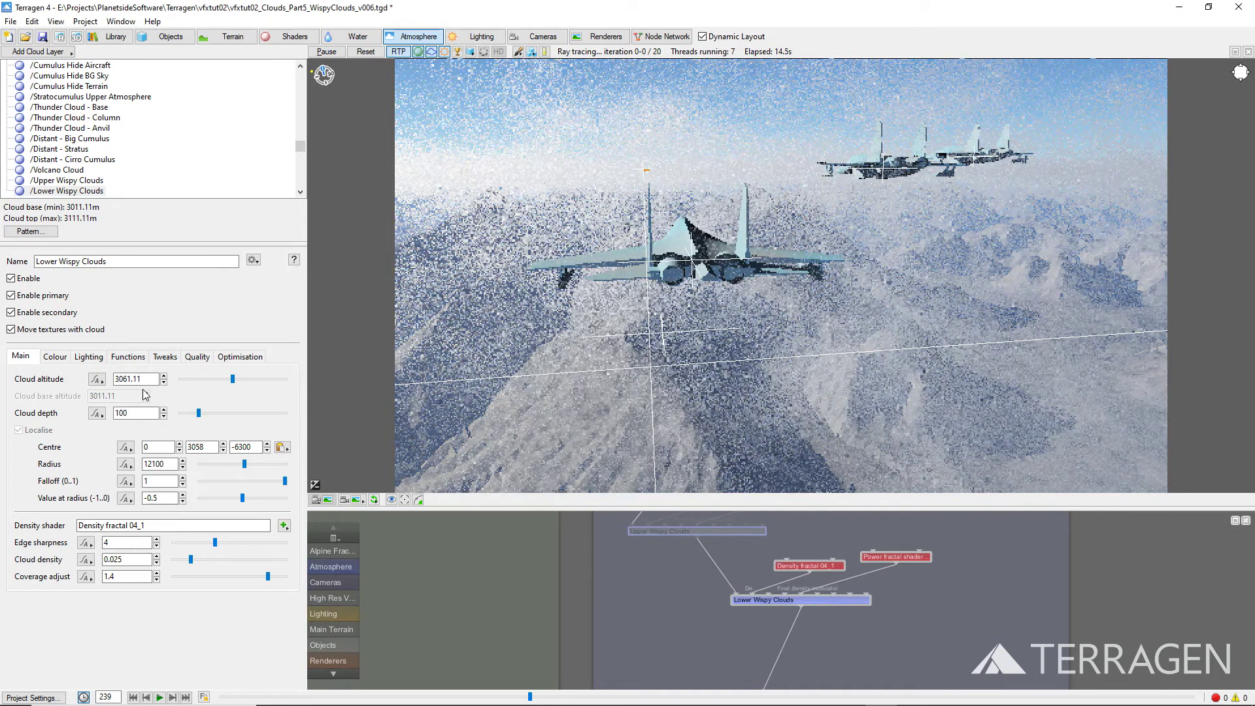
Step: Set the Lower Wispy Clouds altitude to 2562 and its radius to 15075
left_click_drag(150, 382, 112, 383)
type("2")
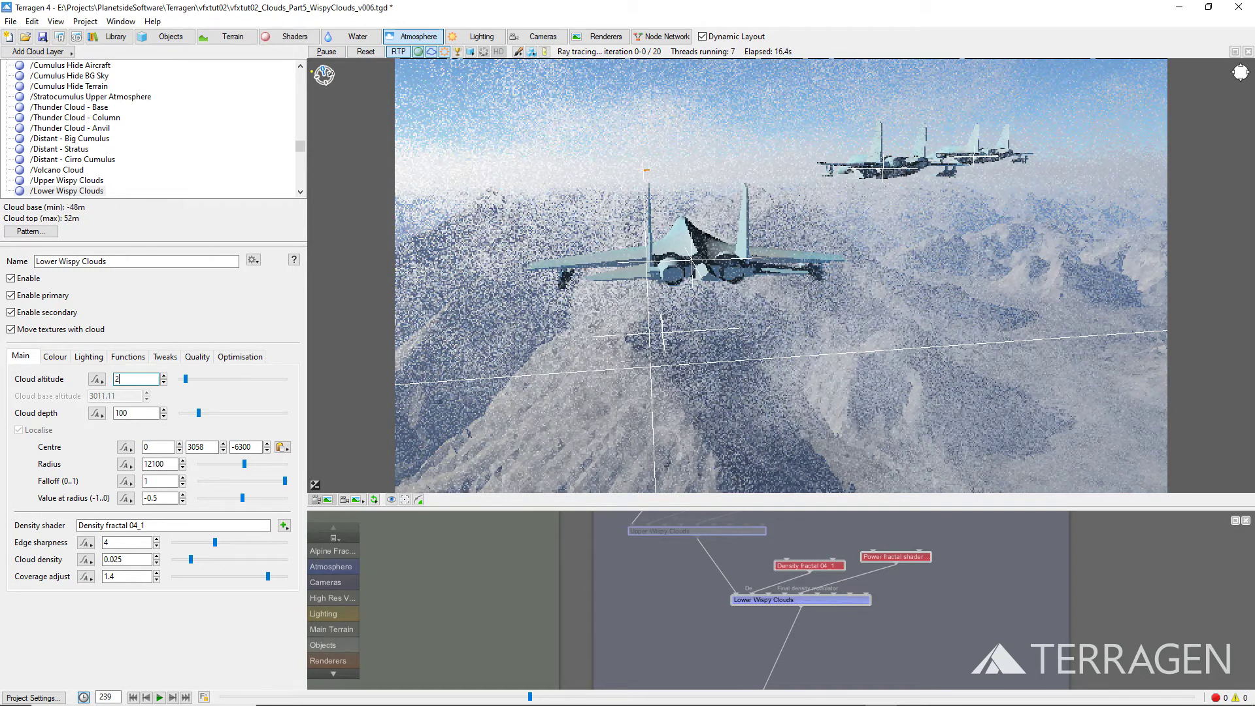
type("562")
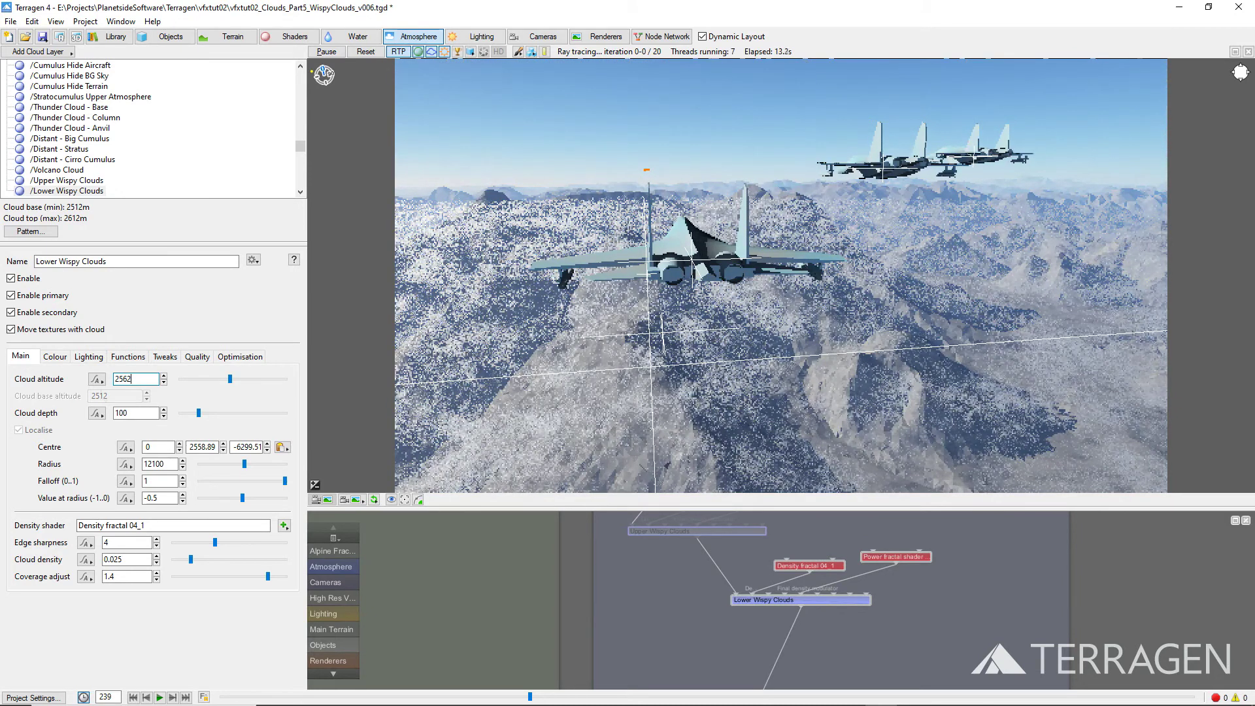
double_click(156, 464)
type("15")
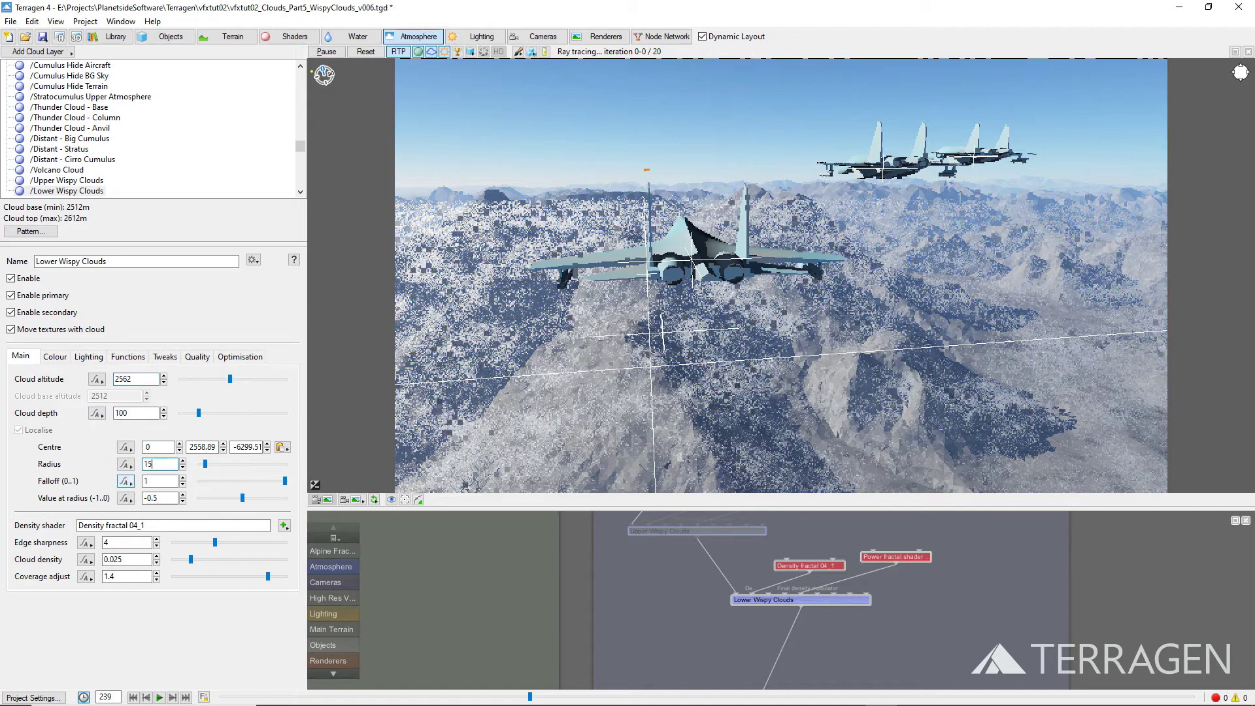
type("075")
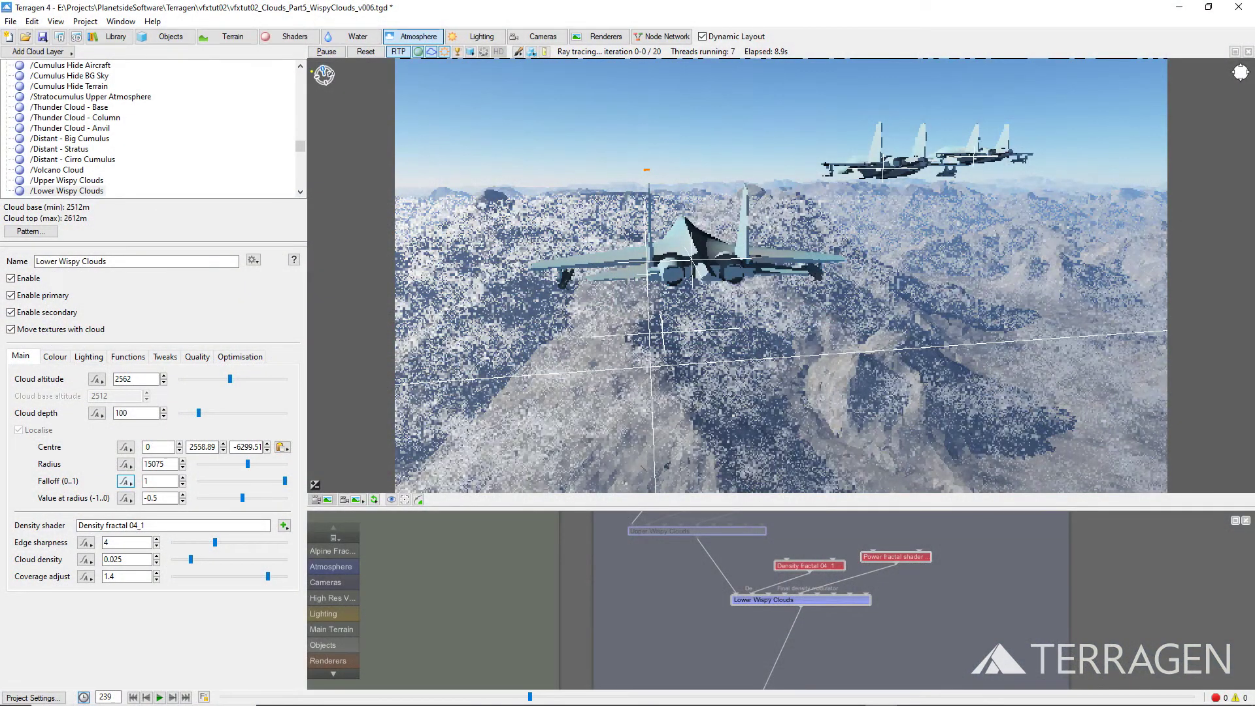
Step: Set the Lower Wispy Clouds cloud density to 0.04 and coverage adjust to 0.9
double_click(133, 554)
type(".04")
key("Tab")
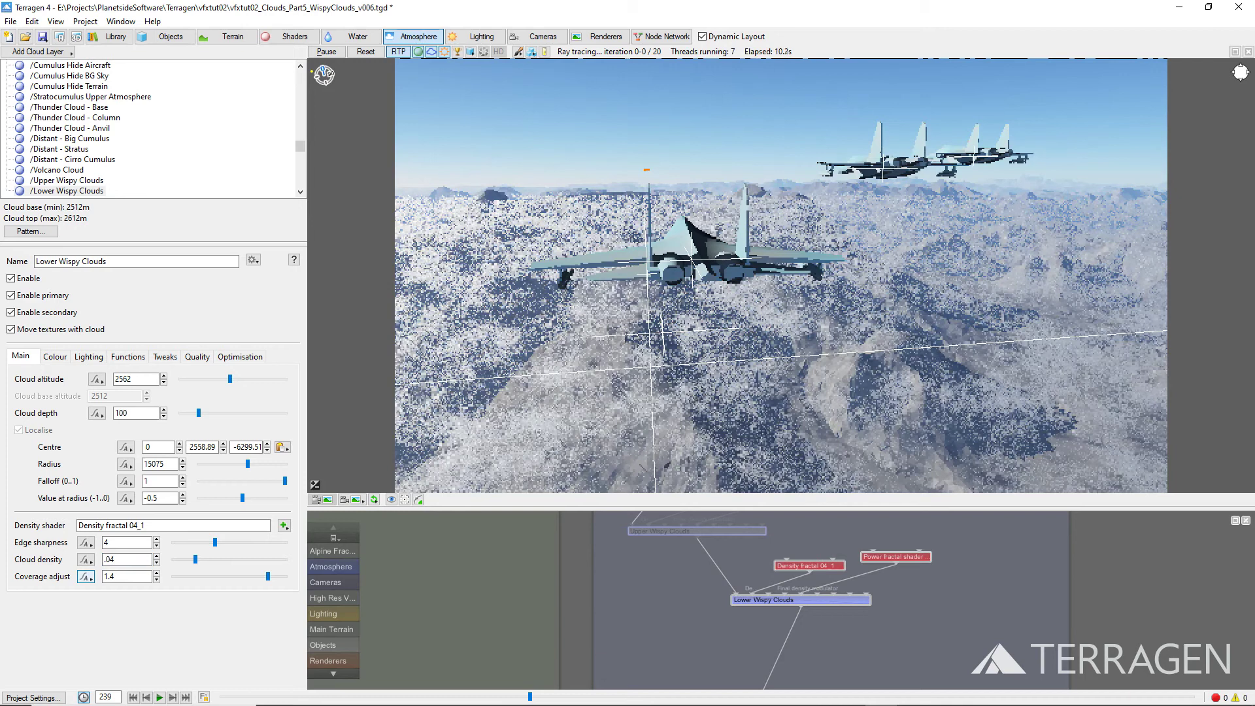
key("Tab")
type("0.9")
key("Return")
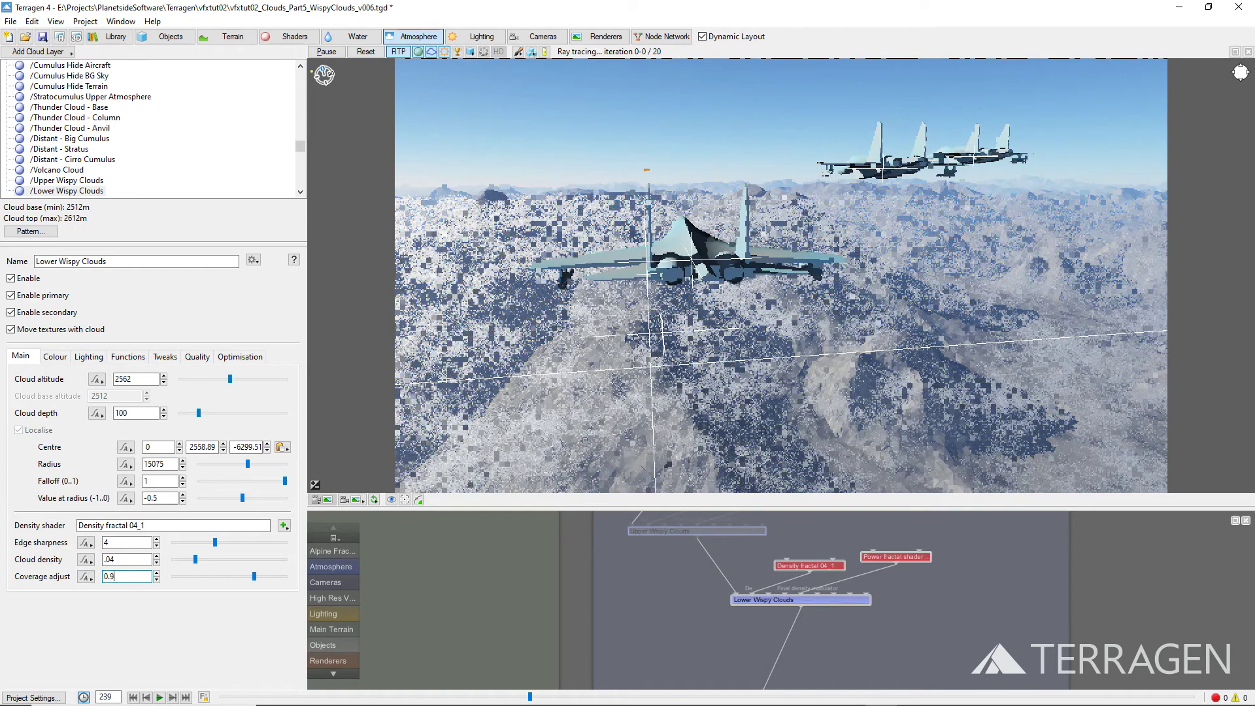
Step: Turn off the ray-traced preview and move the timeline to frame 260
left_click(399, 52)
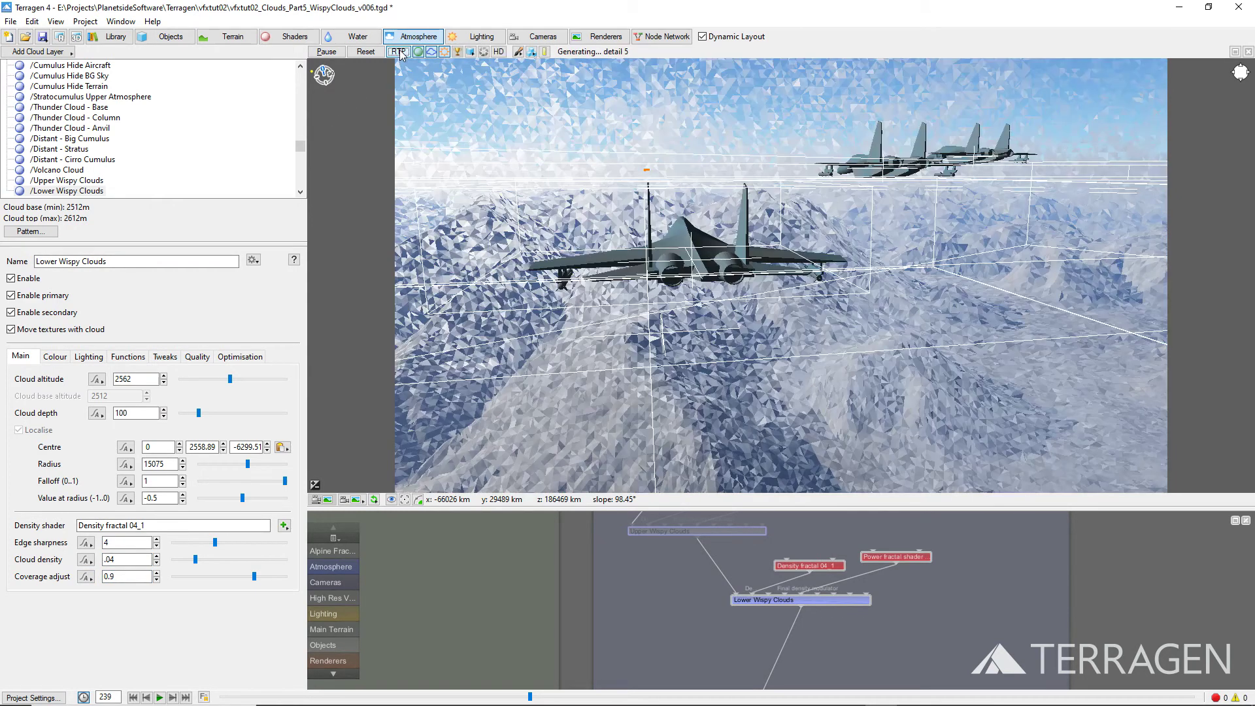
double_click(108, 697)
type("540")
key("Return")
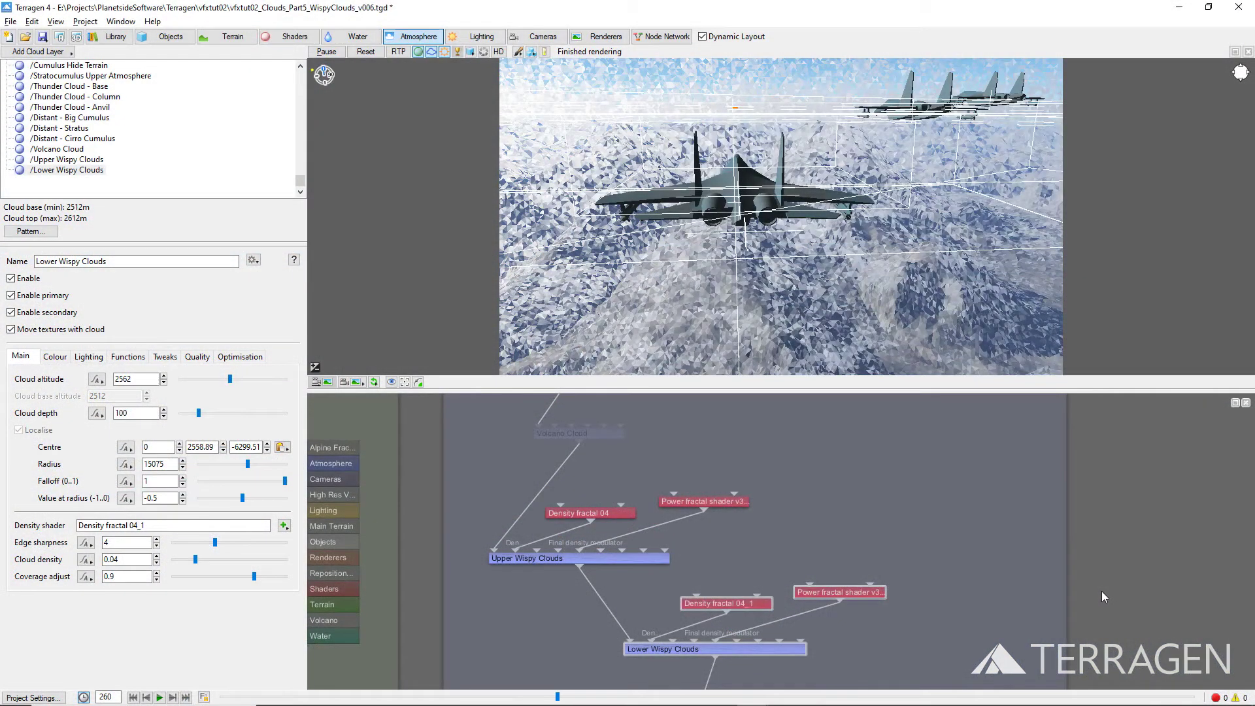
Step: Disable the Lower Wispy Clouds node in the node network
left_click(734, 646)
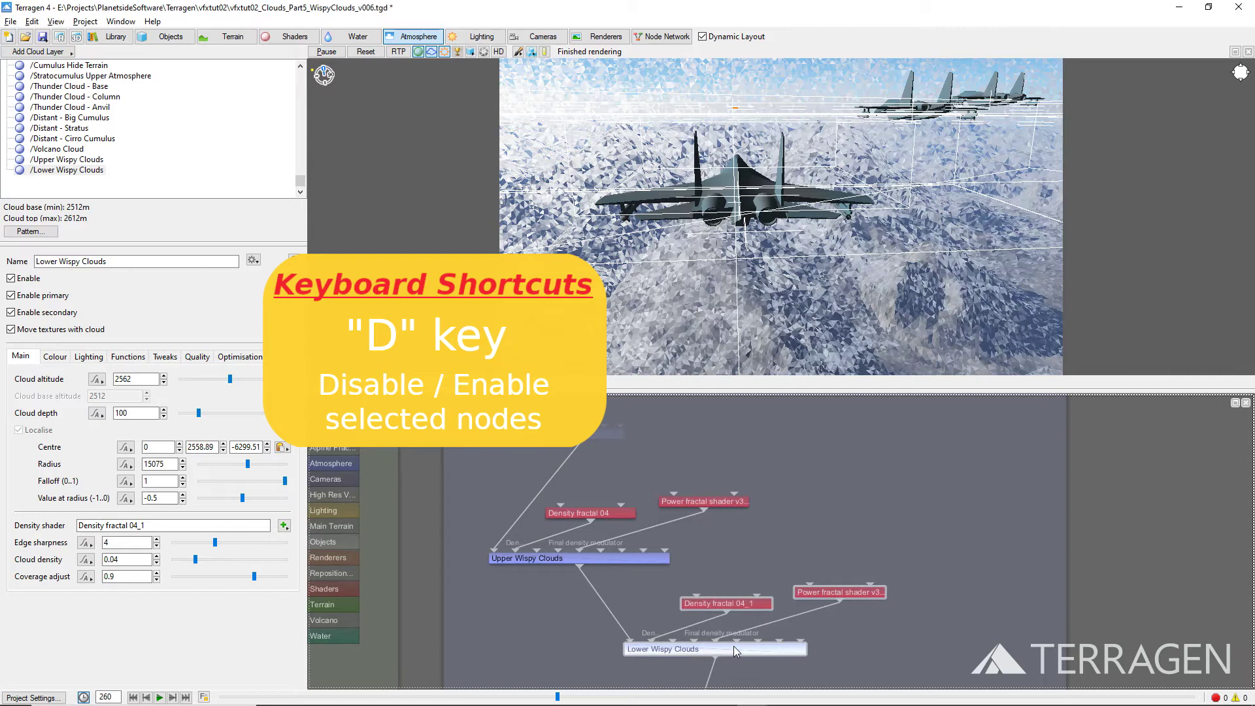
key("d")
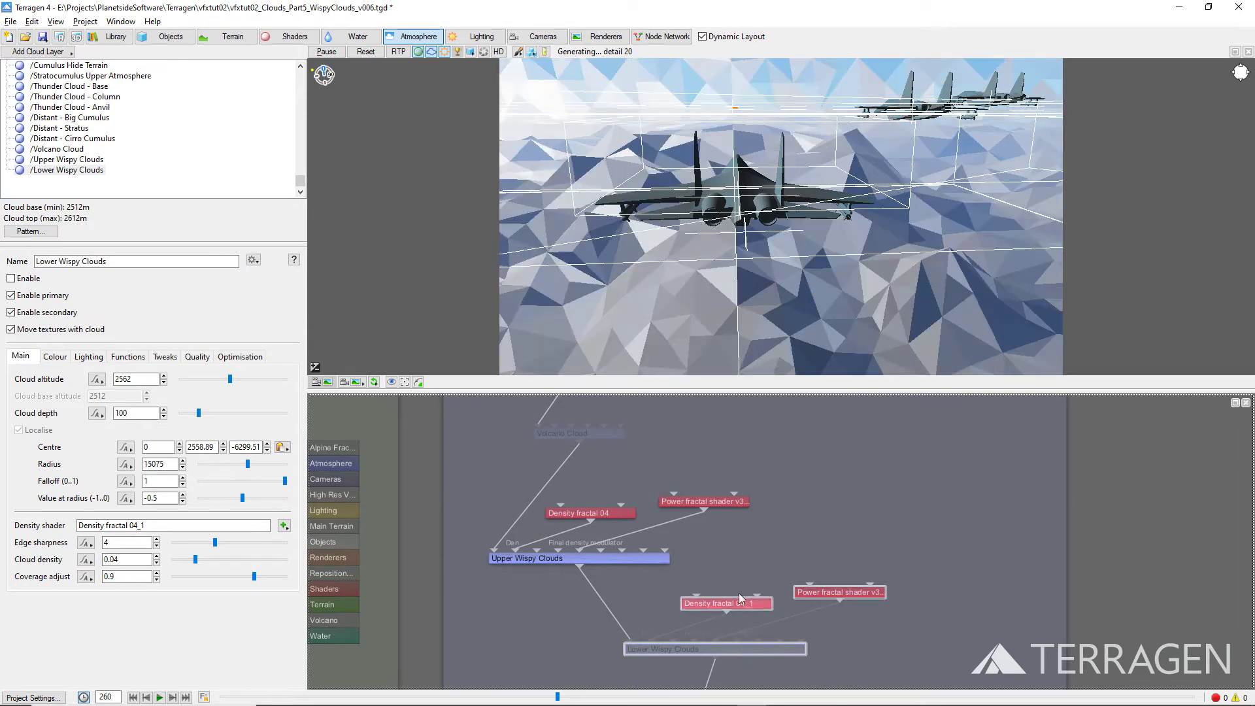
Step: Create a Distance shader as the mask shader of the upper layer's power fractal and place its node above the fractal
right_click(737, 498)
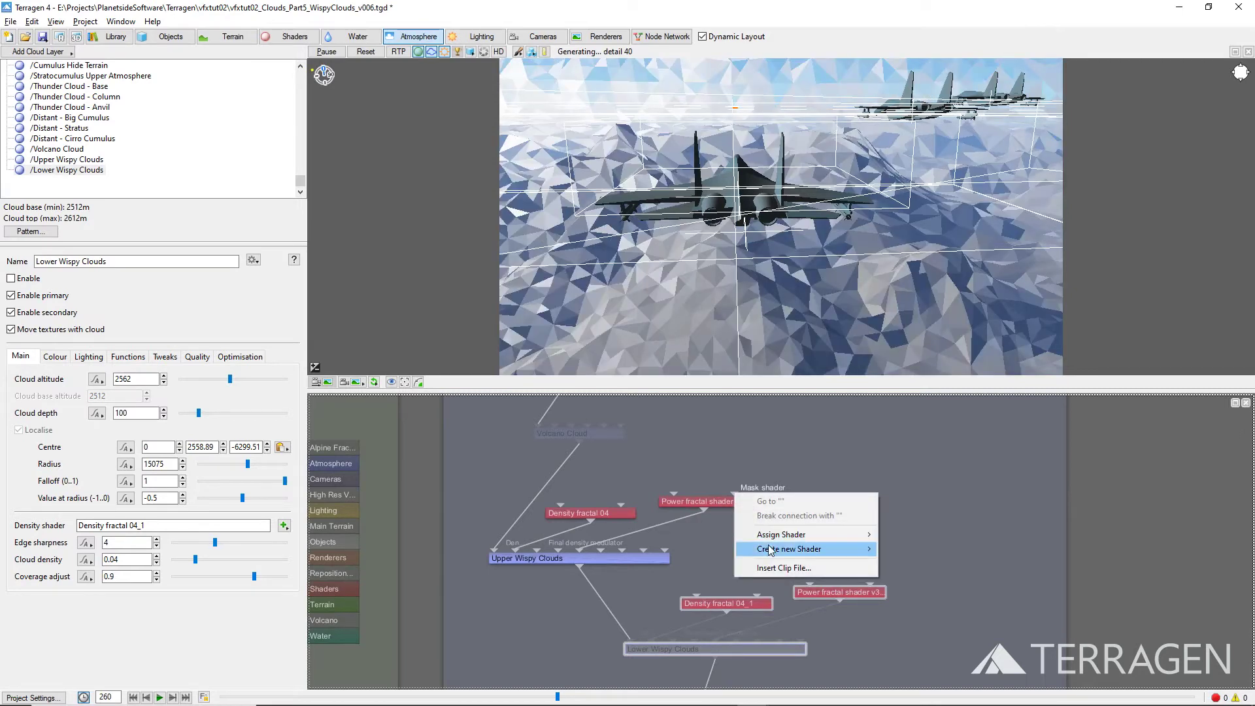
mouse_move(771, 551)
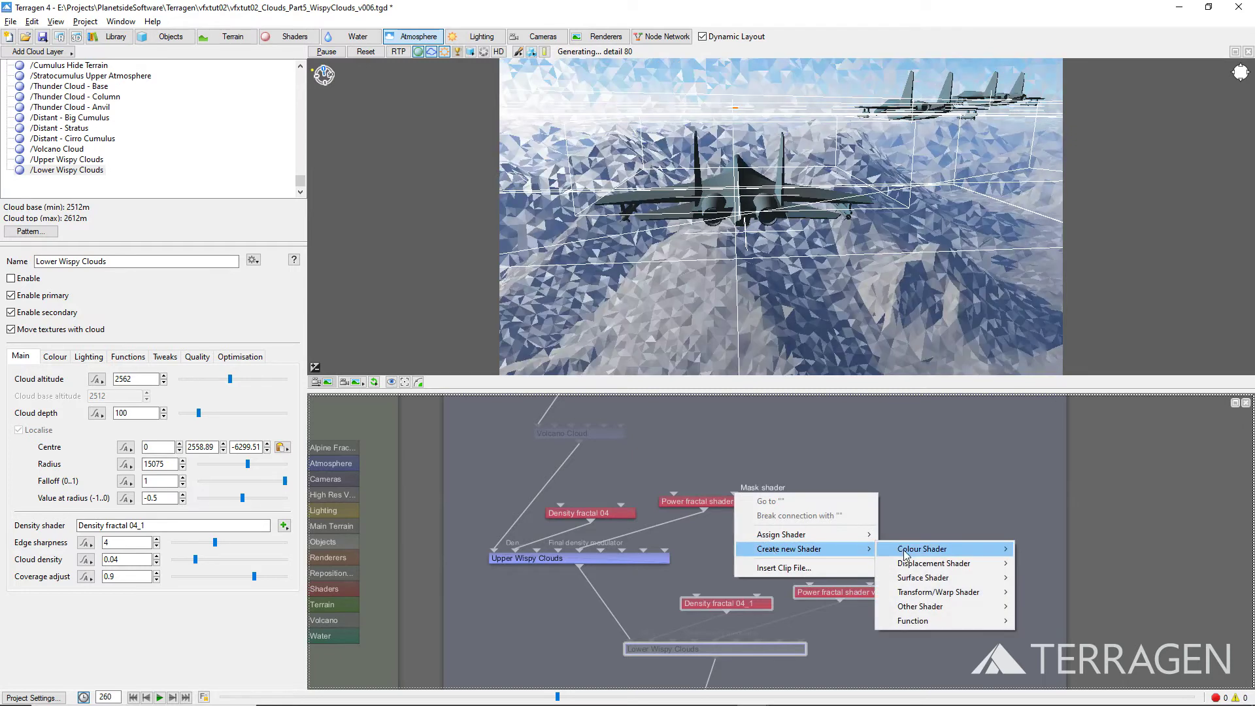
mouse_move(928, 550)
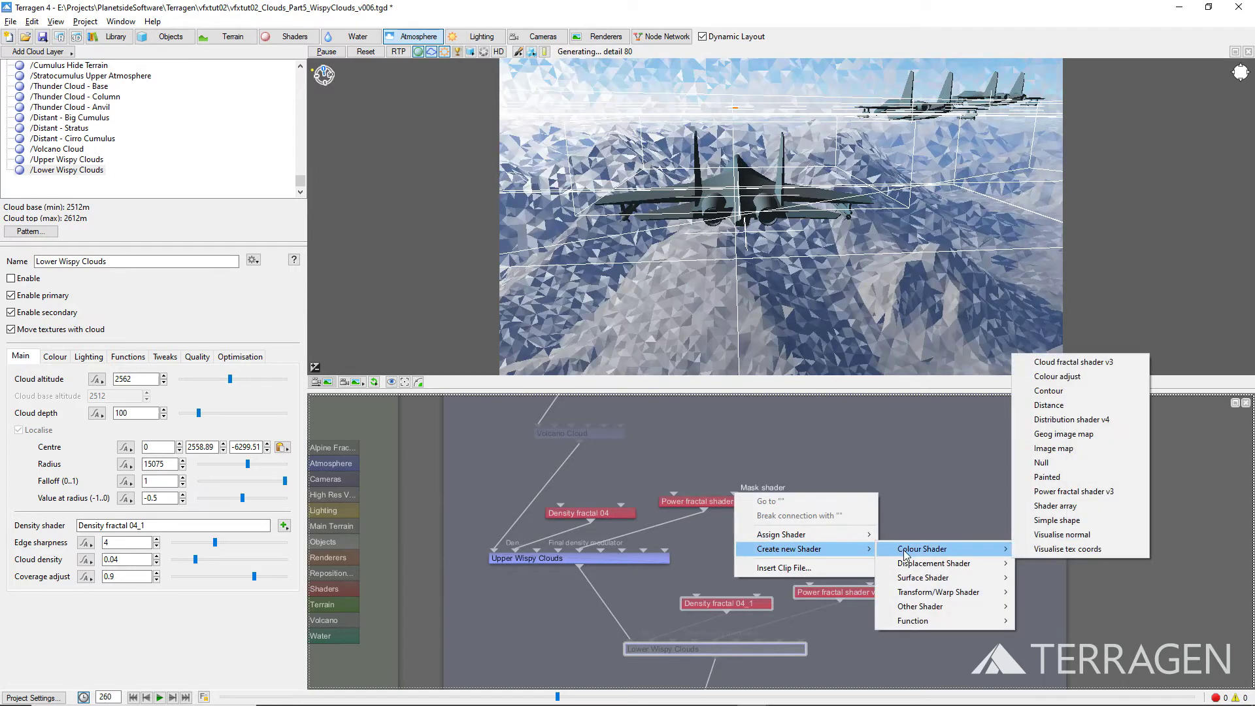
left_click(1050, 406)
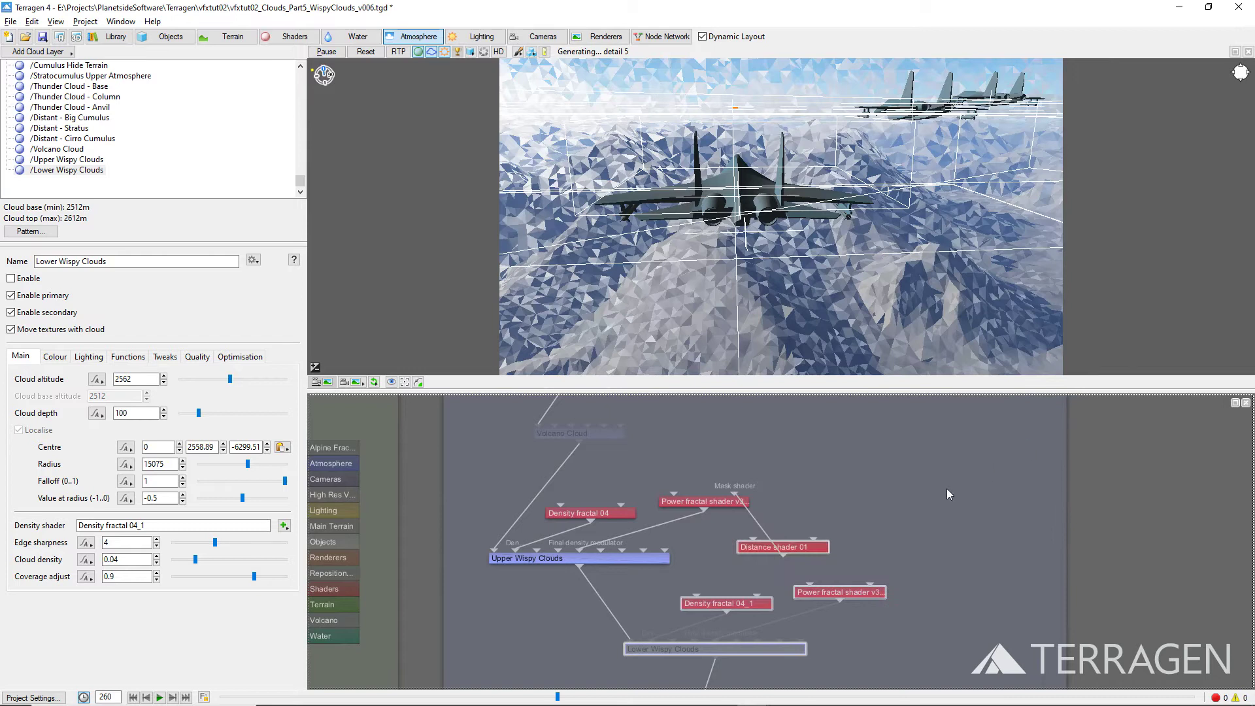
left_click_drag(818, 548, 829, 468)
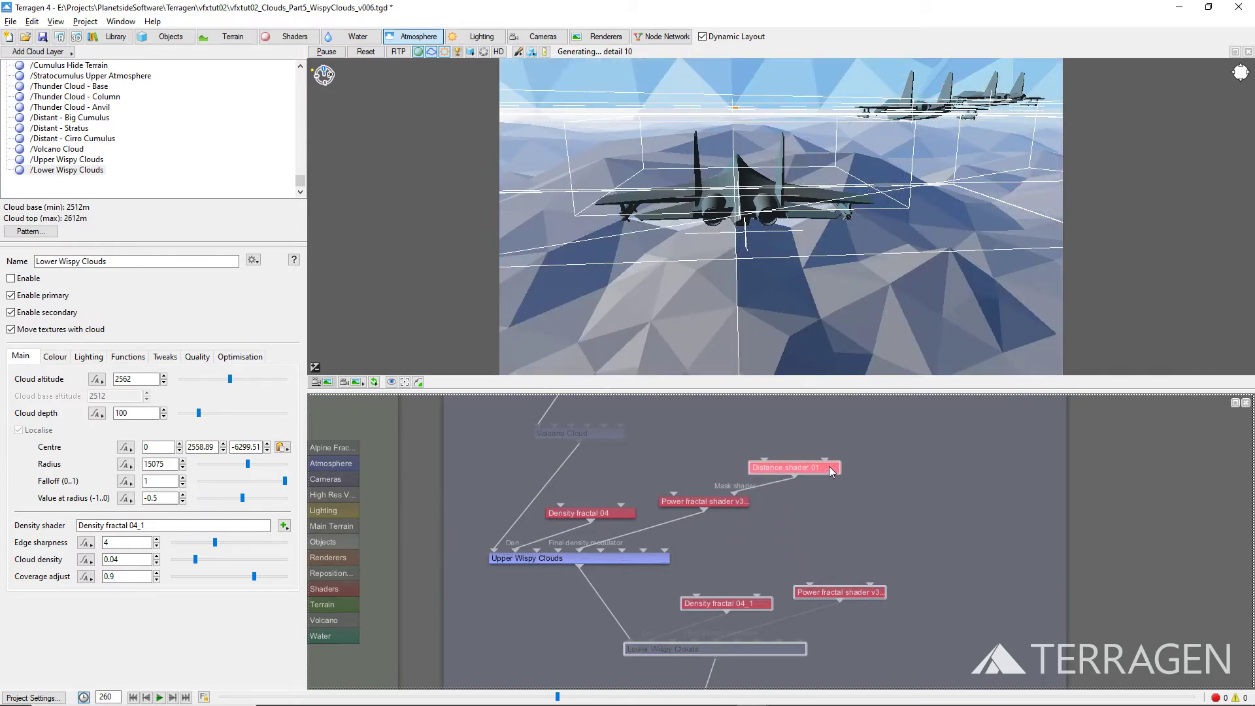
Step: Create a new camera for the Distance shader's camera input and place its node above the shader
right_click(822, 459)
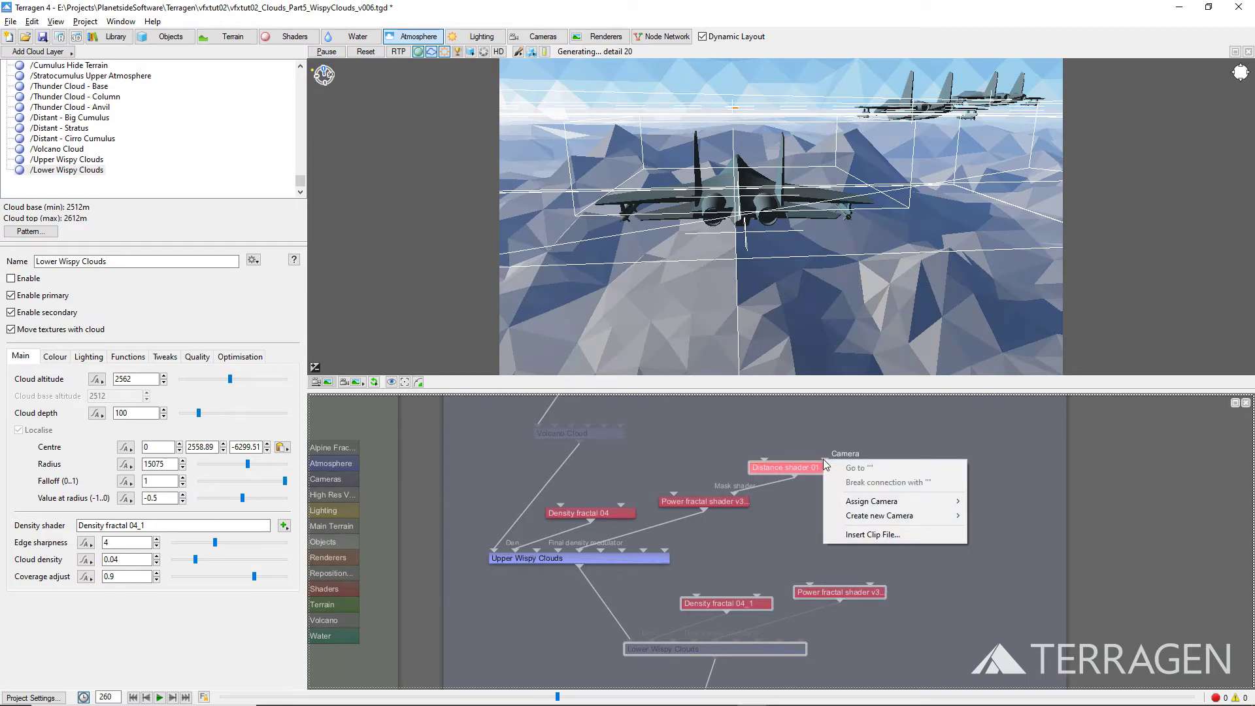
mouse_move(898, 516)
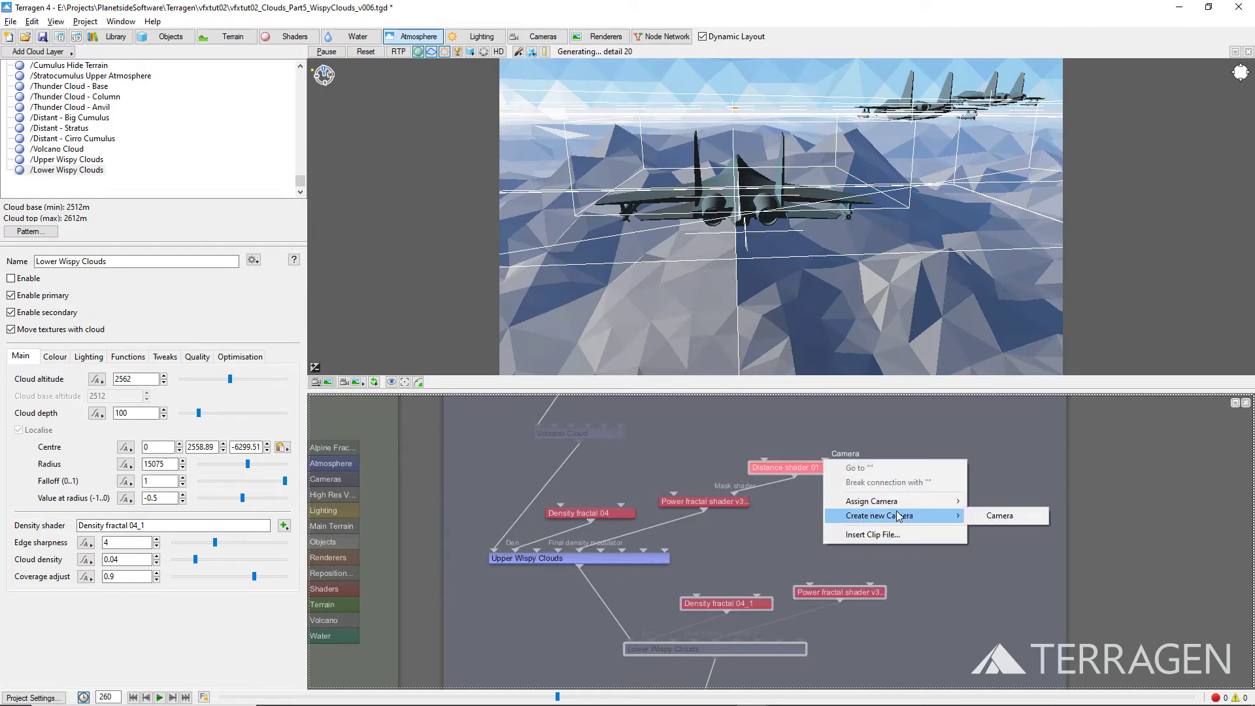
left_click(979, 520)
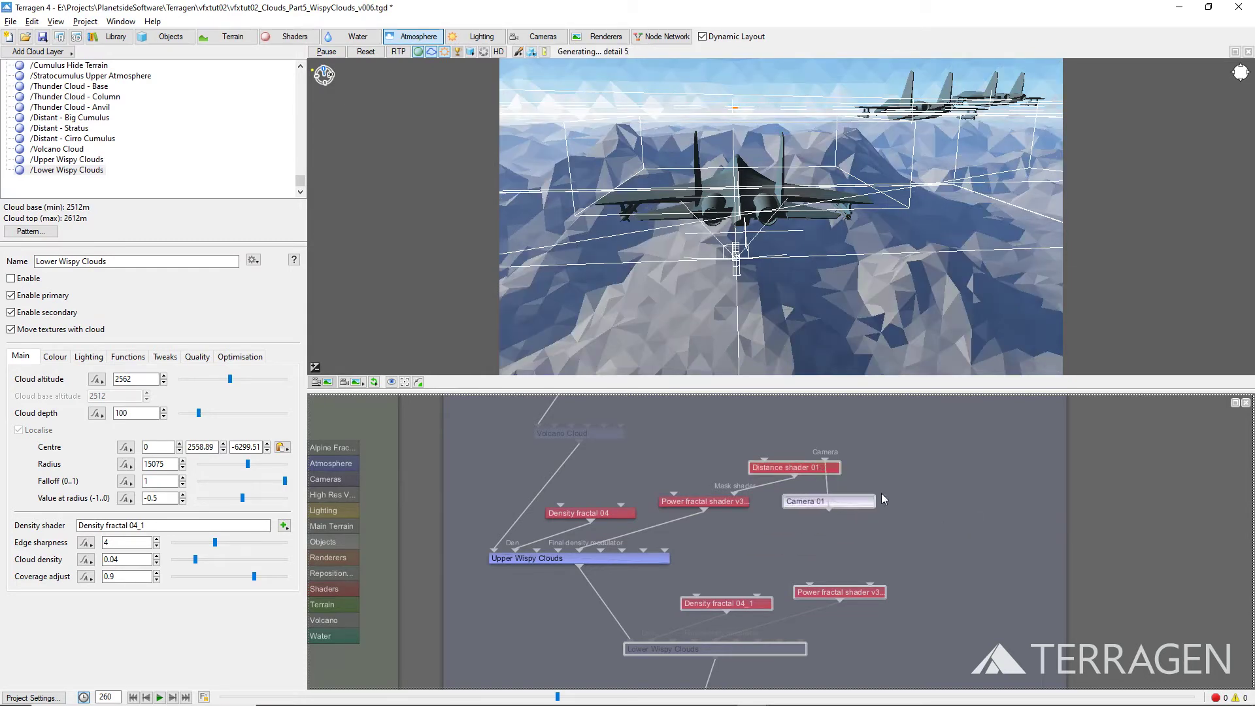
left_click_drag(941, 437, 939, 440)
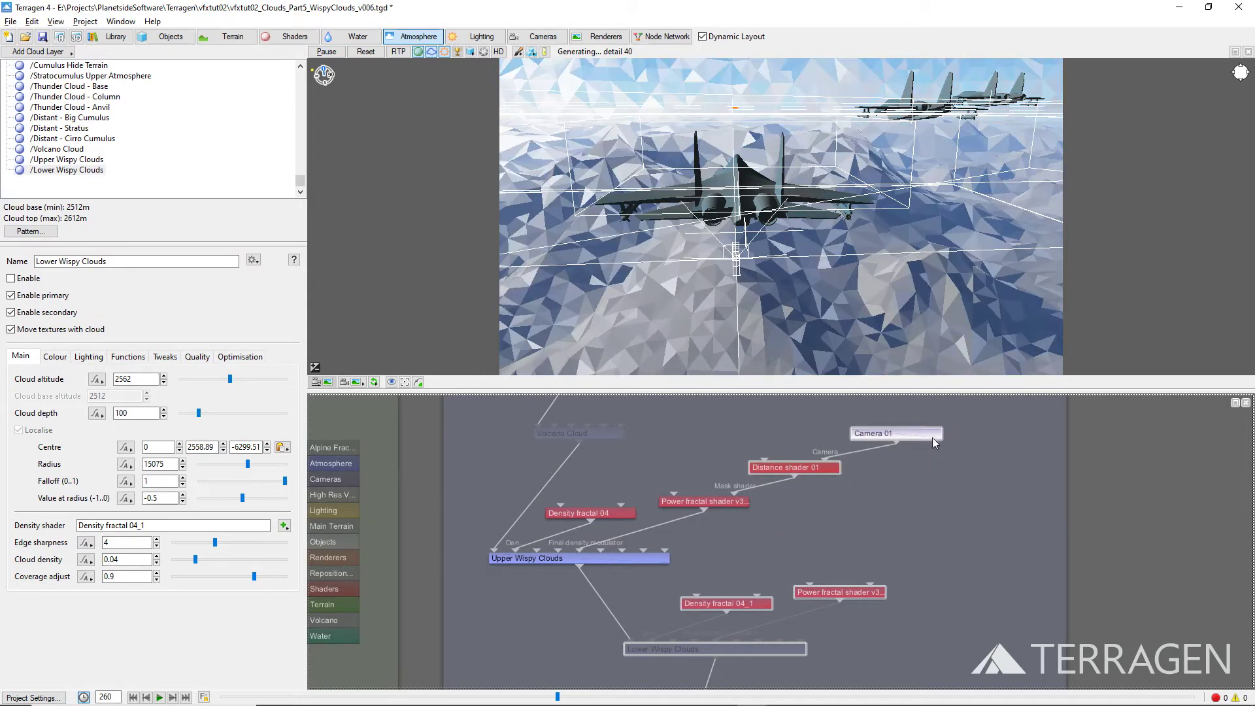
Step: Switch the preview to top view and rename the new camera as Camera - Upper Wispy Clouds Mask
left_click(356, 388)
left_click(403, 414)
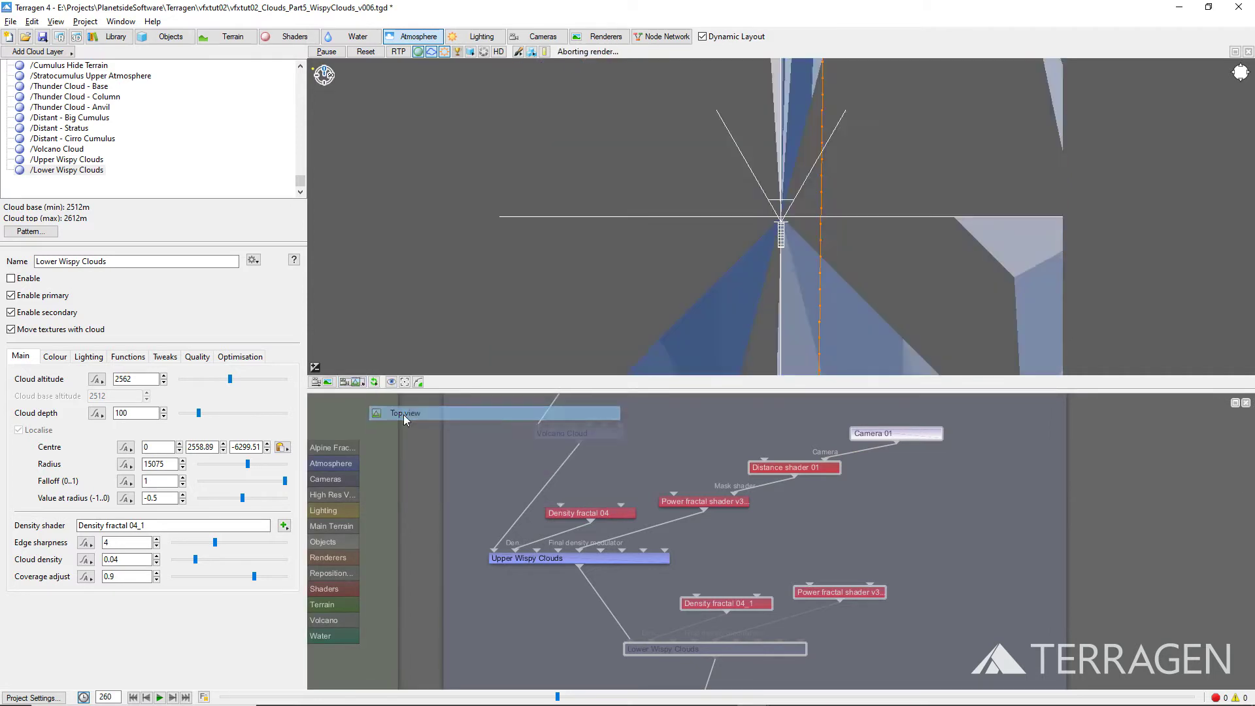
left_click(558, 37)
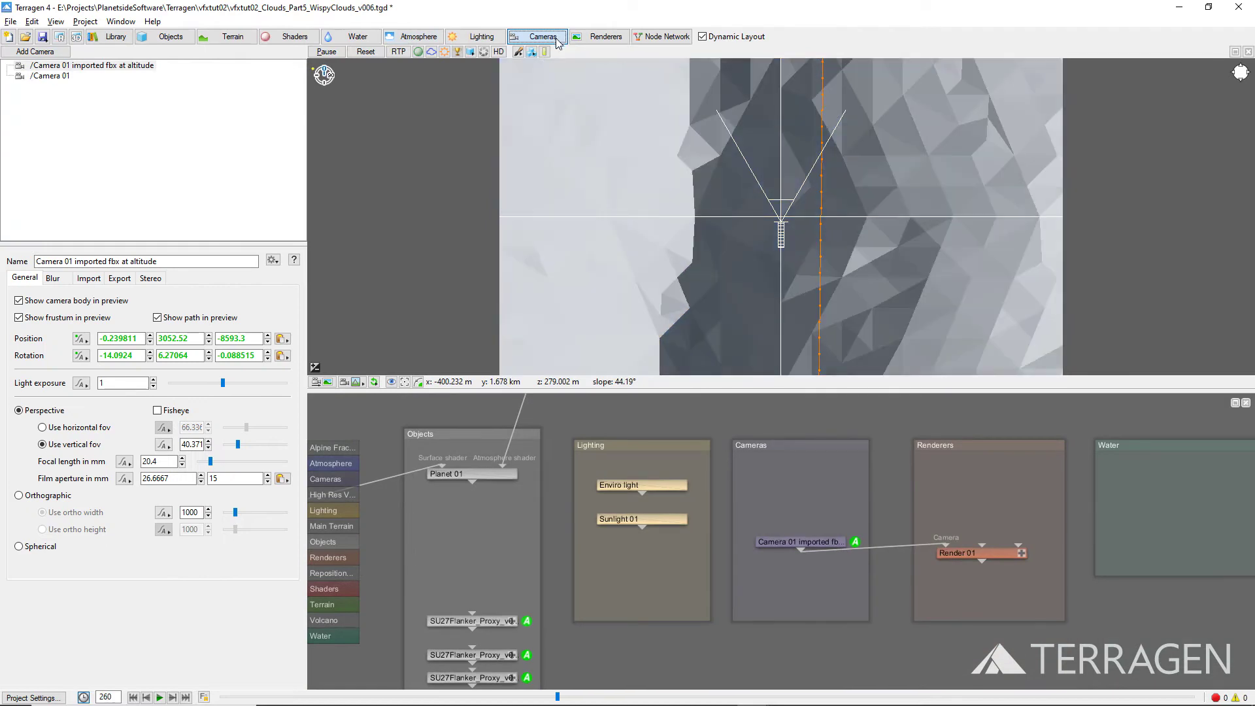
left_click(51, 77)
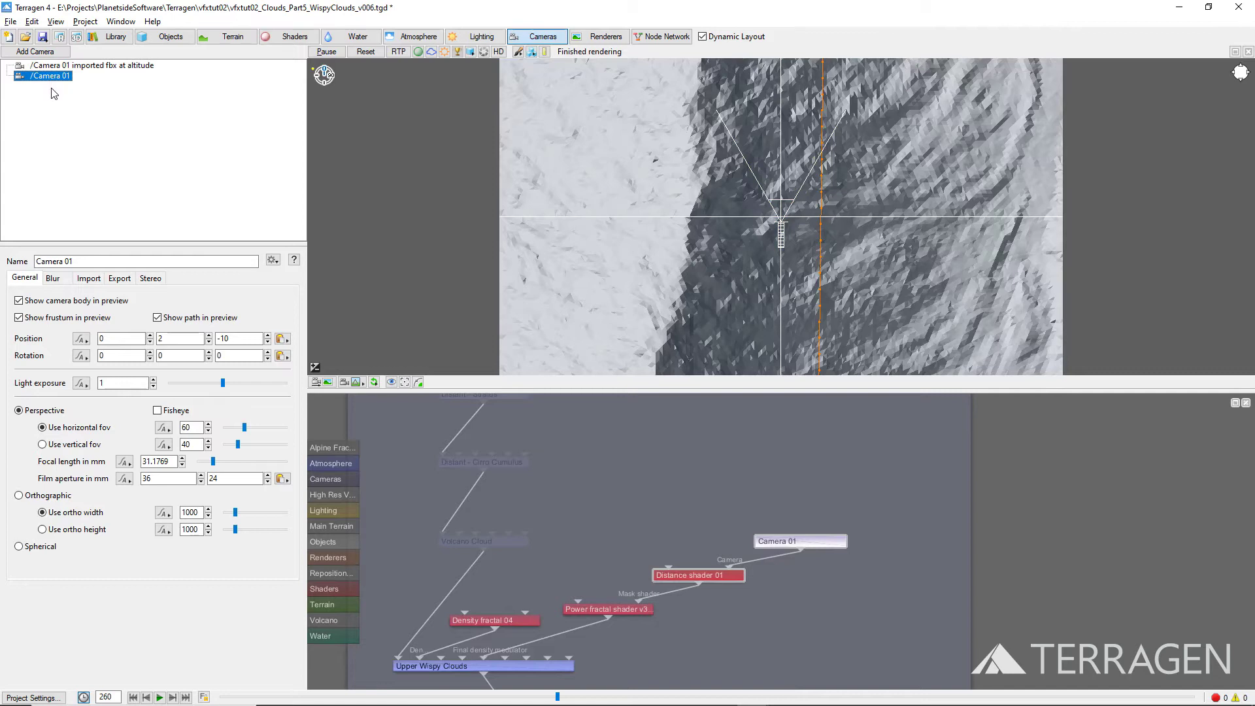
double_click(66, 262)
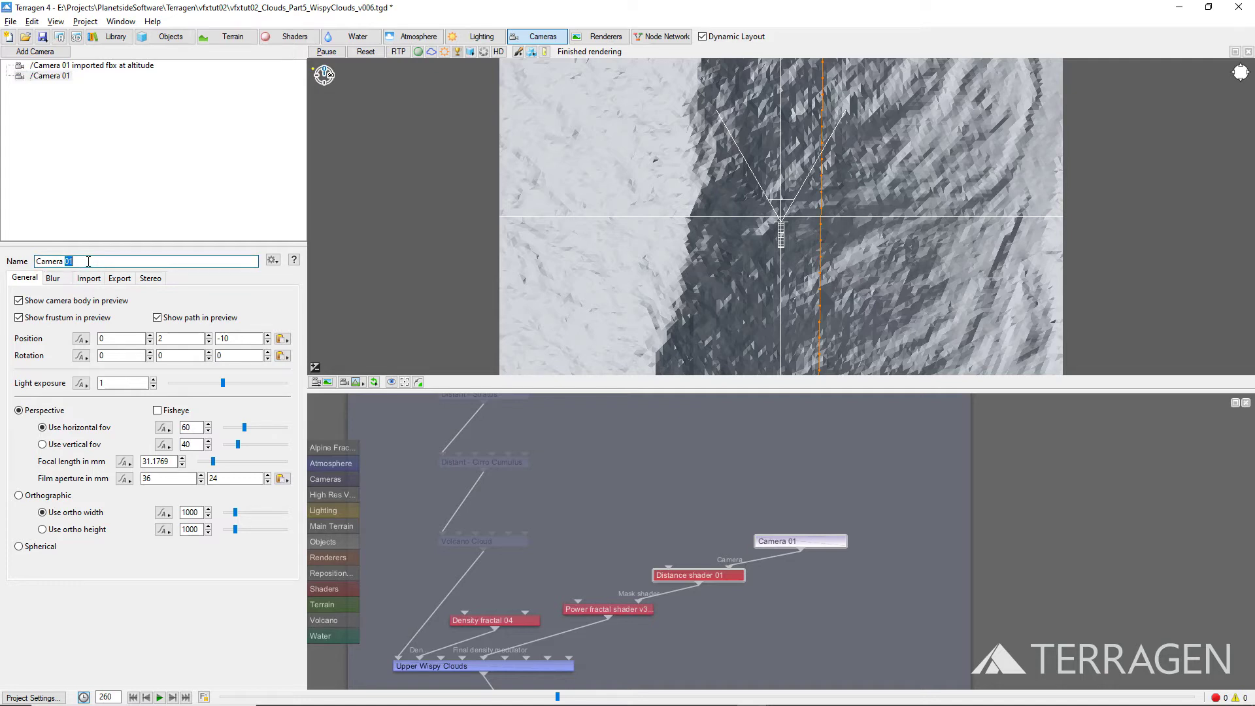
type("- Upper Wispy Cl")
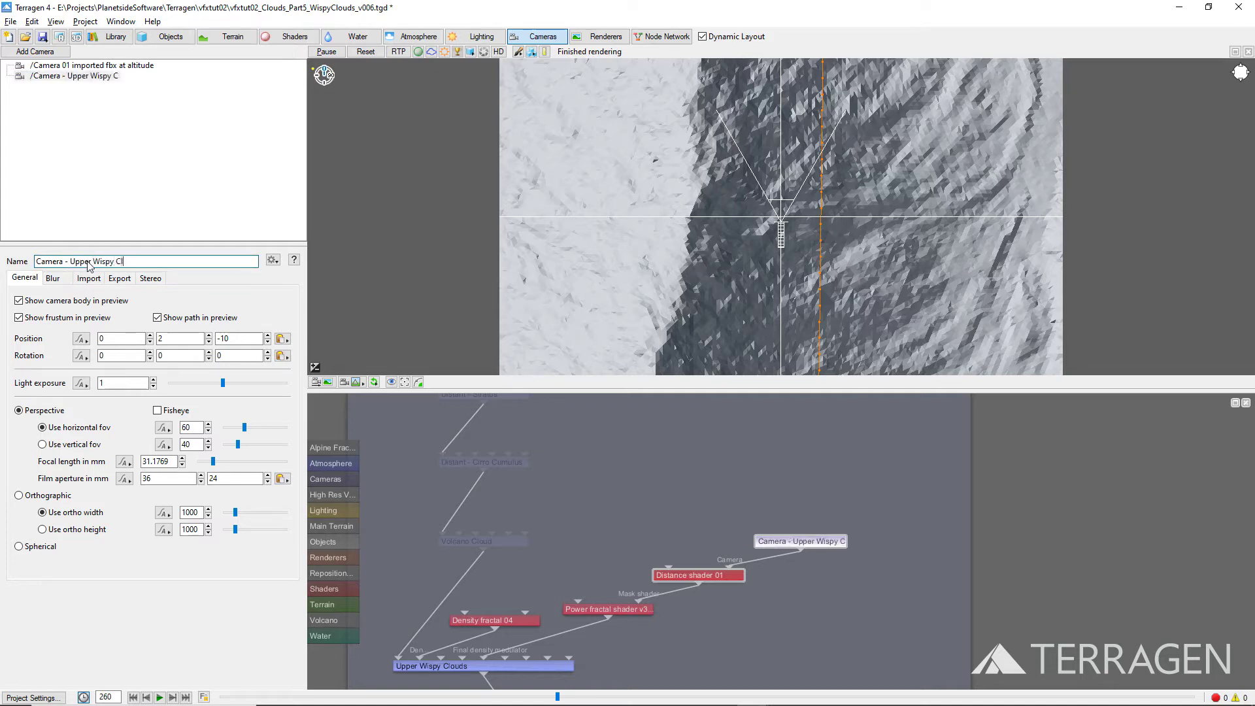
type("ouds Mask")
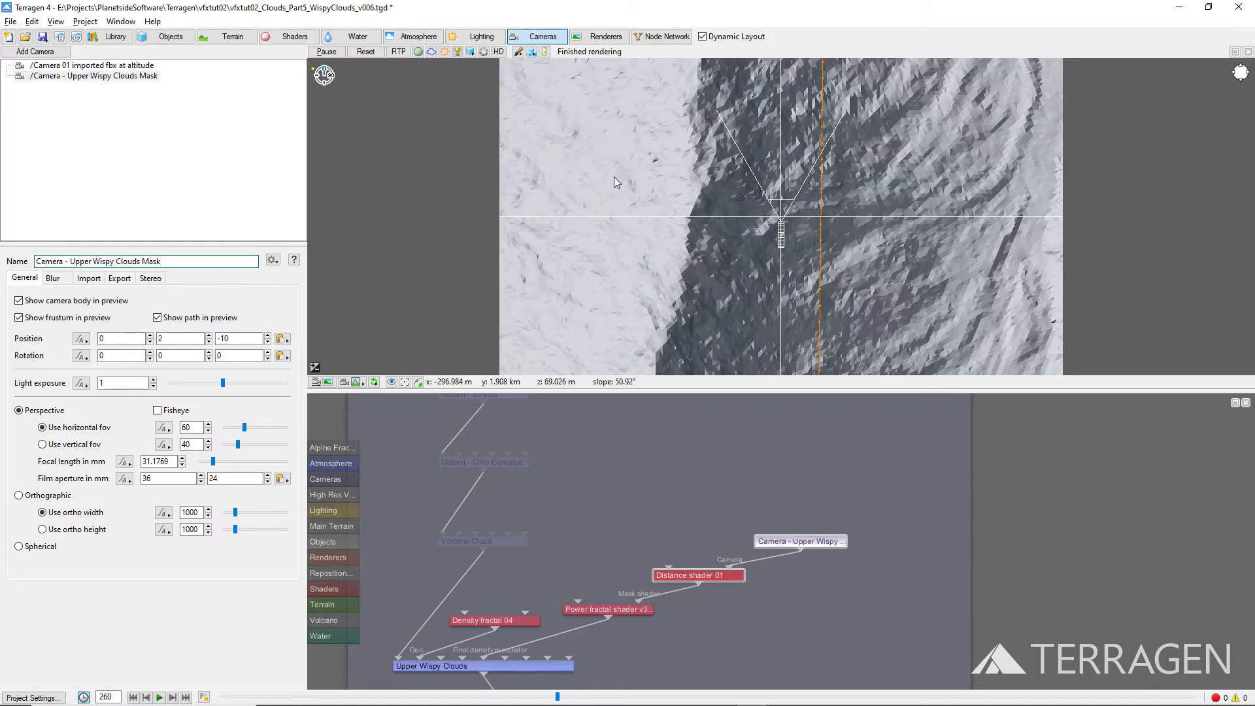
Step: Select the Upper Wispy Clouds Mask camera in the preview and enable the atmosphere display
right_click(614, 177)
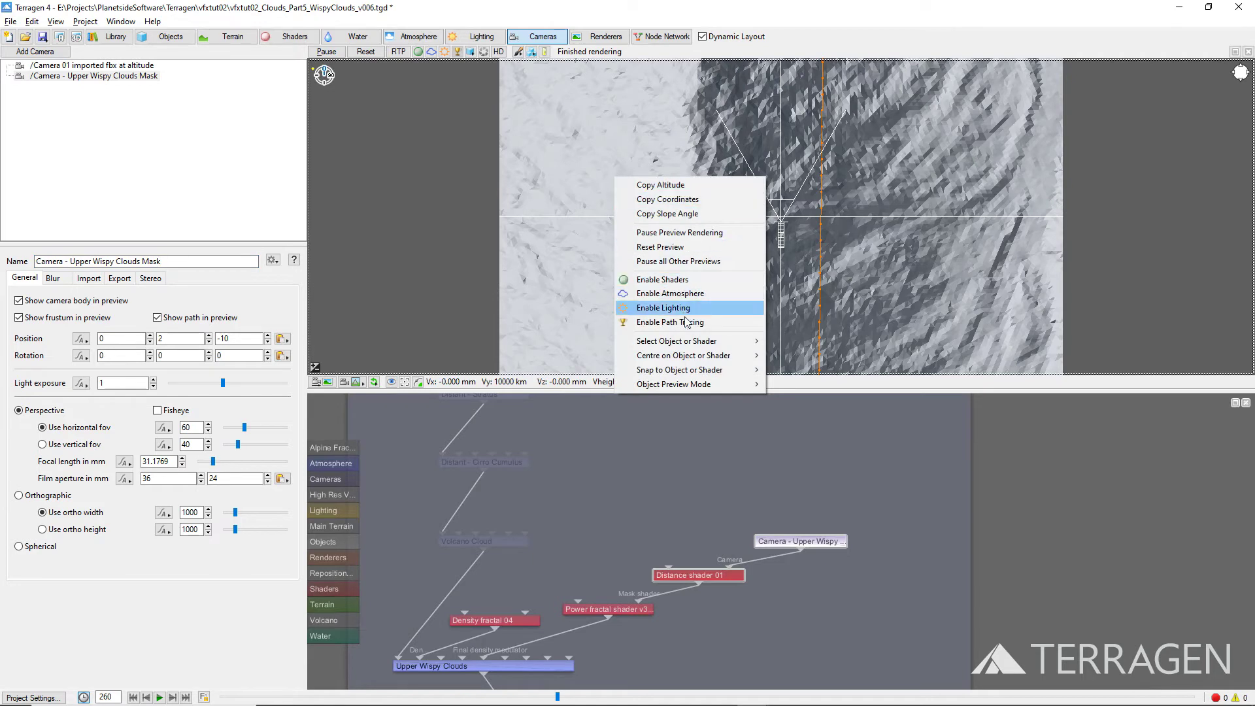
mouse_move(690, 343)
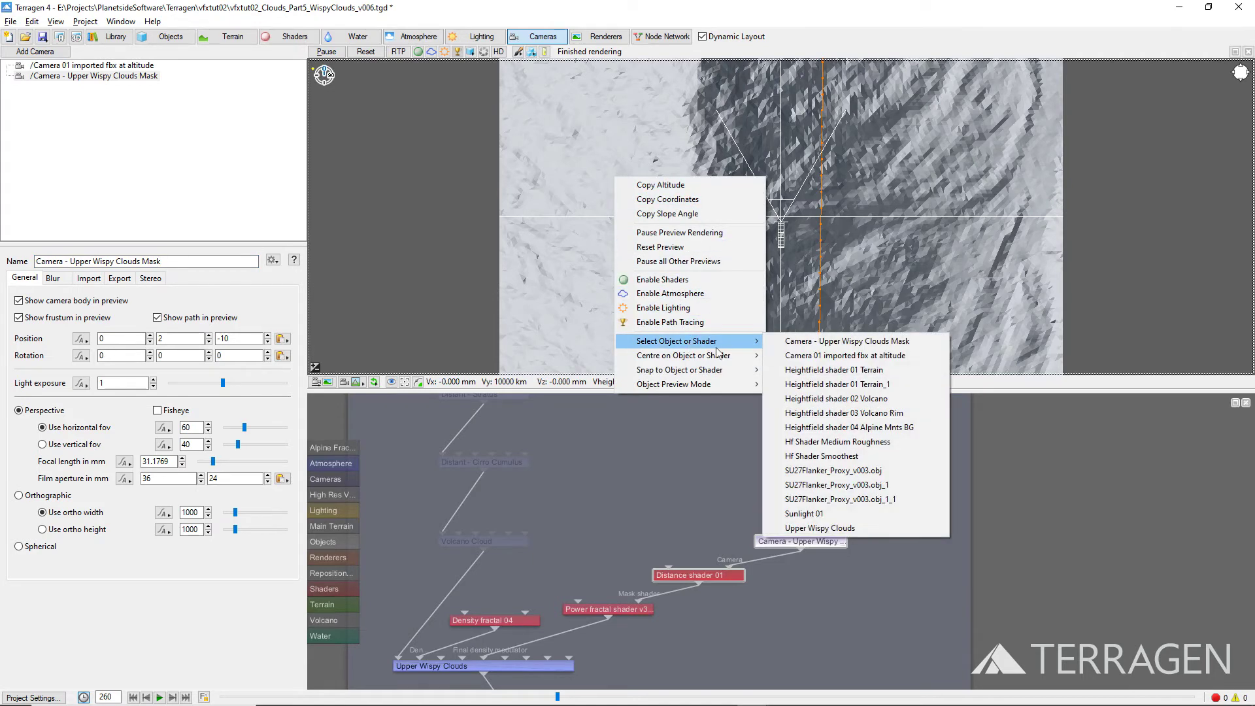
left_click(823, 341)
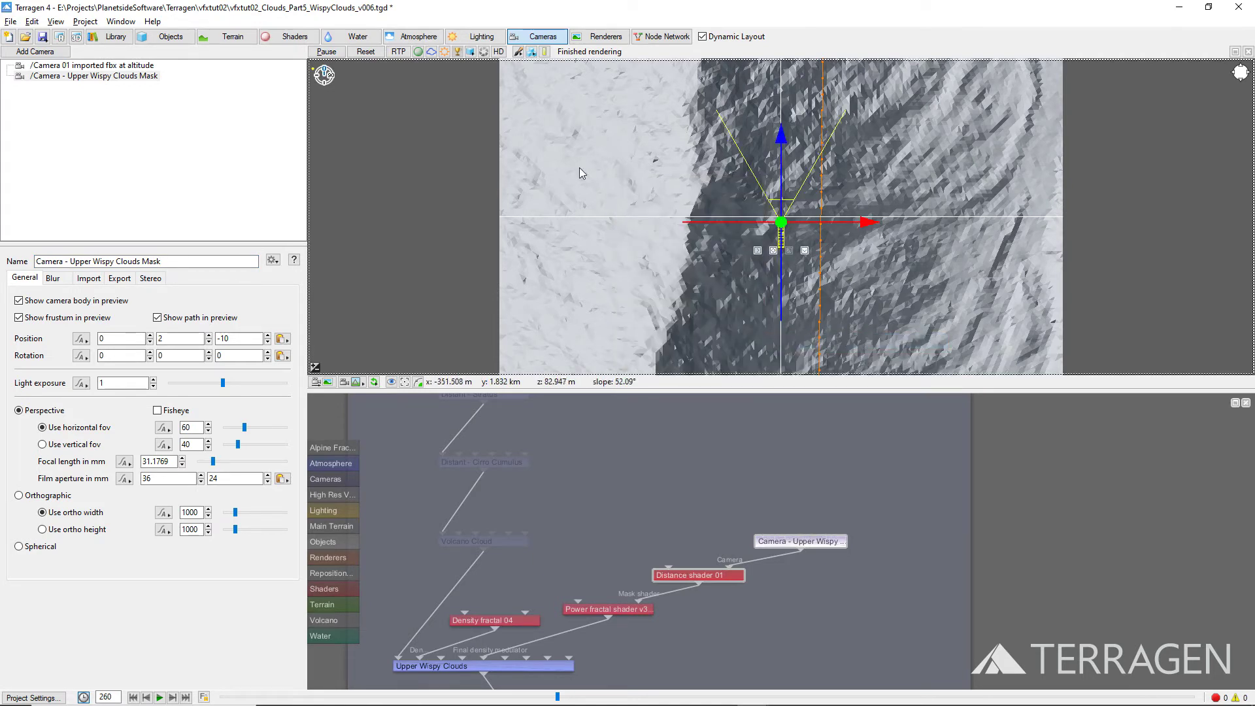
left_click(432, 52)
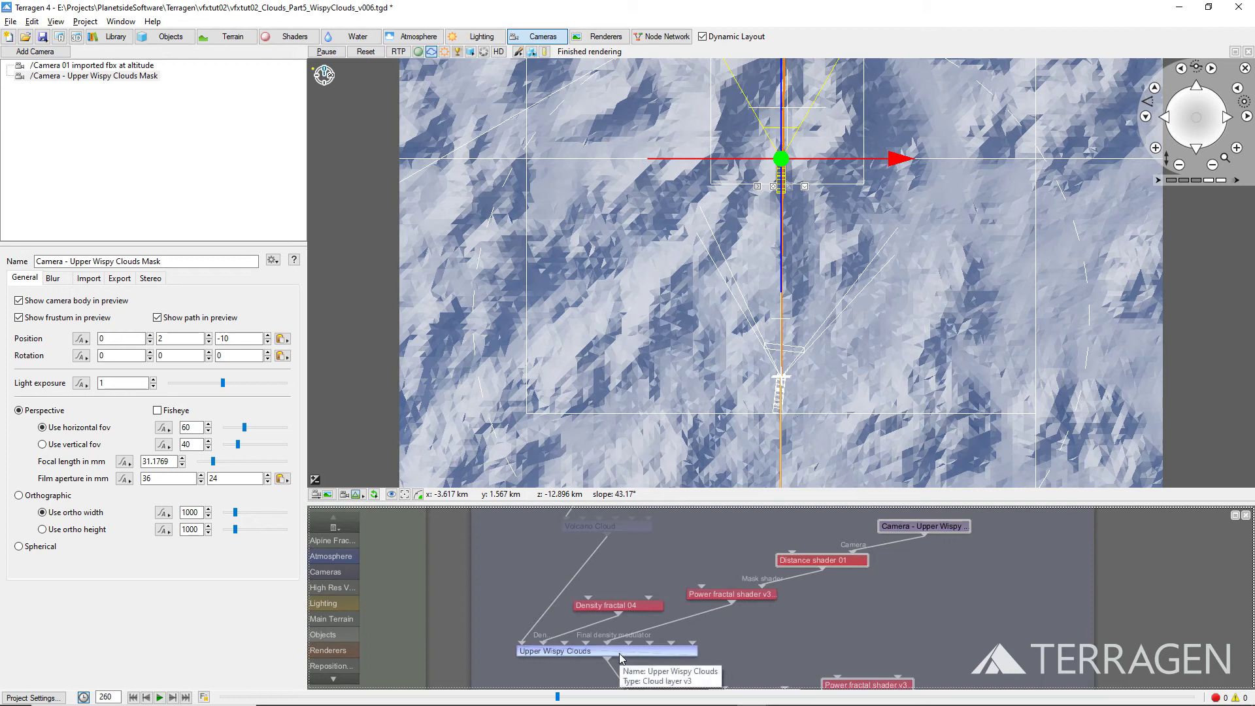
Step: Set the Upper Wispy Clouds cloud density to 10 and move its settings window off the cloud area
double_click(622, 651)
double_click(595, 422)
type("100")
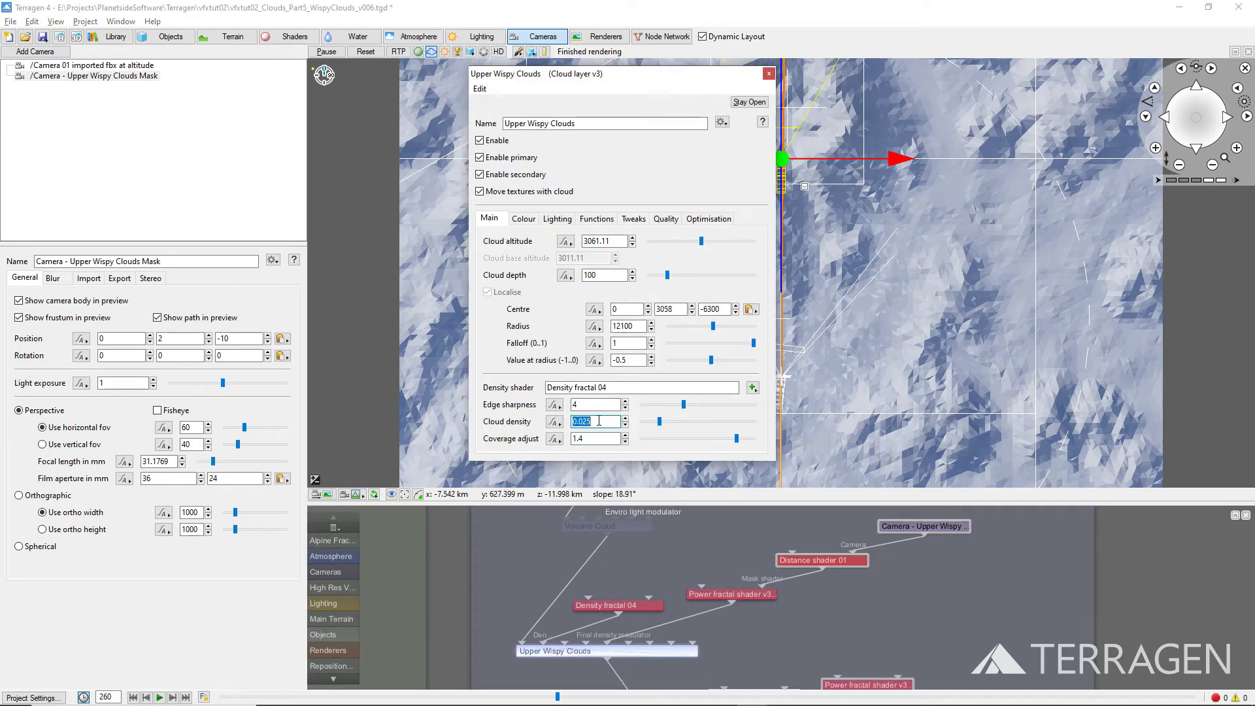
key("Return")
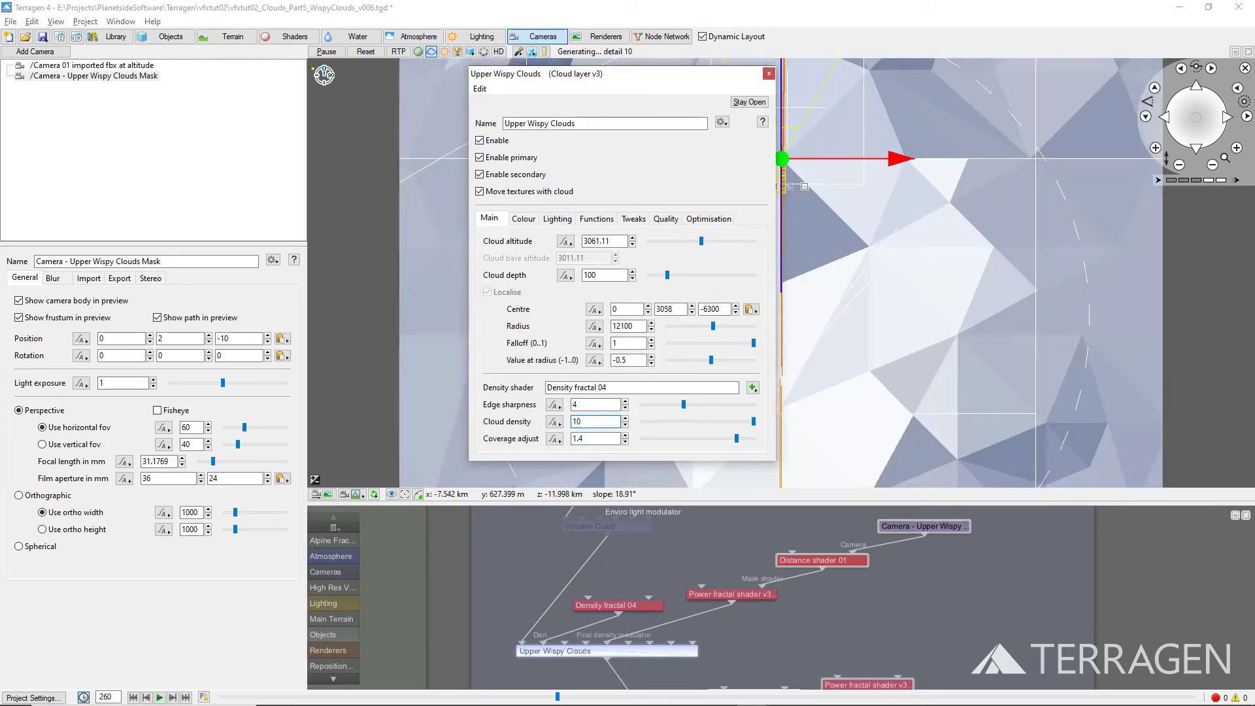
left_click_drag(651, 84, 510, 298)
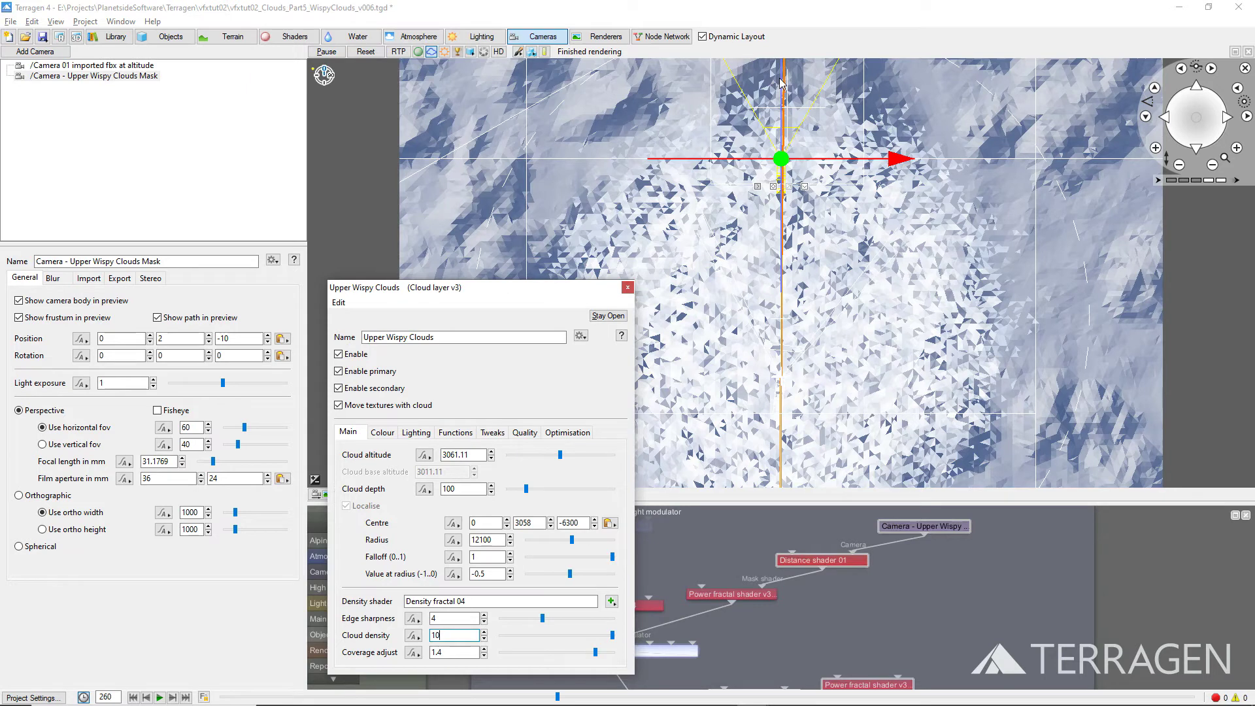
Step: Move the mask camera along its Z axis to the cloud layer's centre, setting its Z position to -6300
left_click_drag(782, 83, 755, 239)
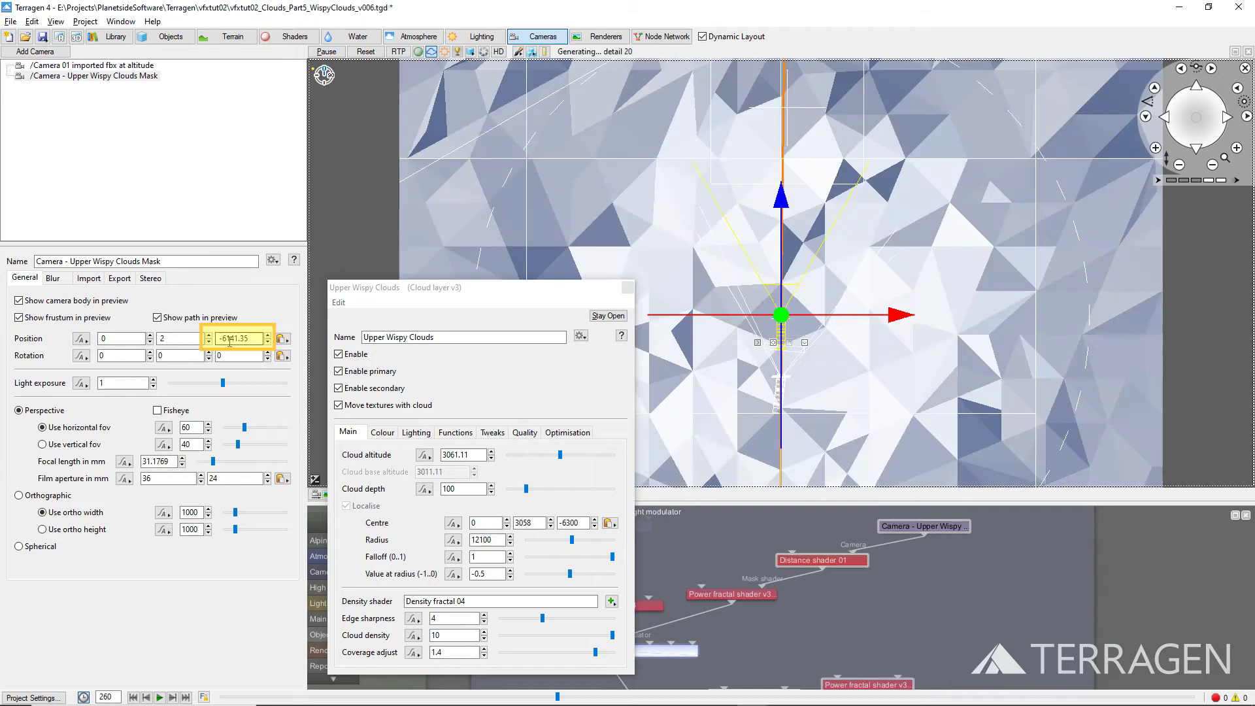
double_click(230, 339)
type("0")
key("Return")
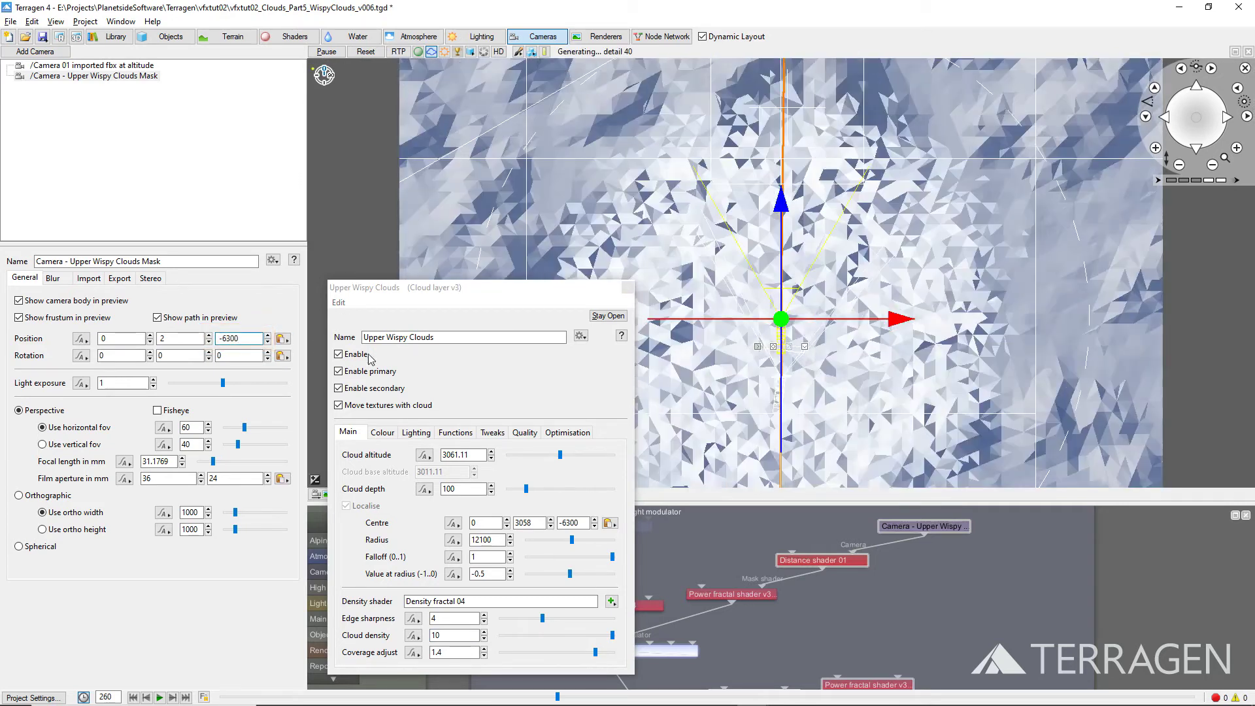
Step: Rotate the mask camera about its vertical axis, setting its Y rotation to -65
left_click(774, 349)
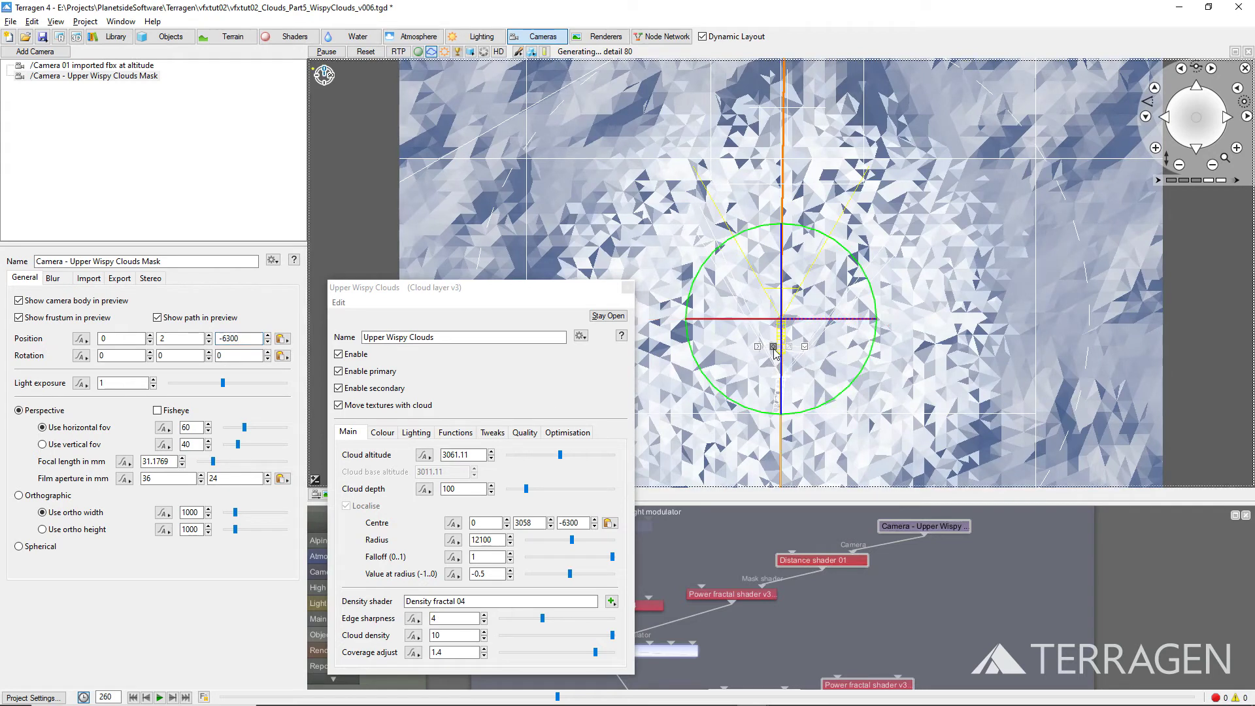
left_click_drag(775, 353, 769, 216)
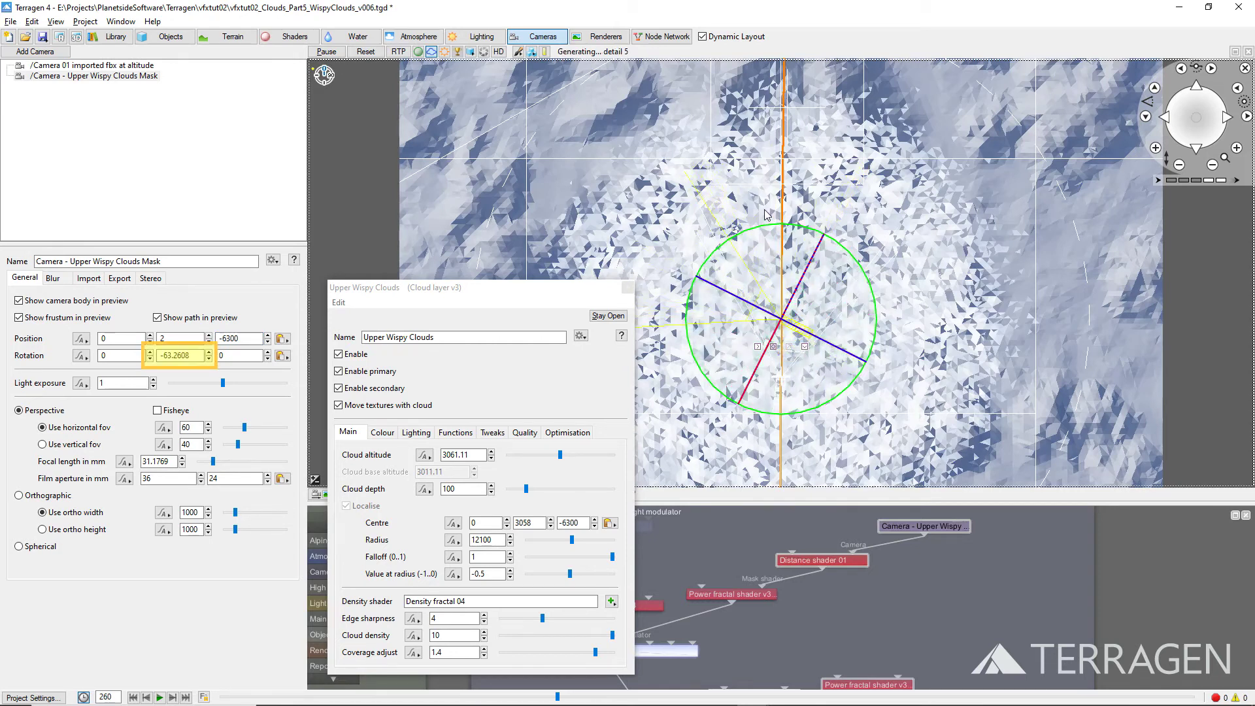
double_click(178, 355)
type("-65")
key("Return")
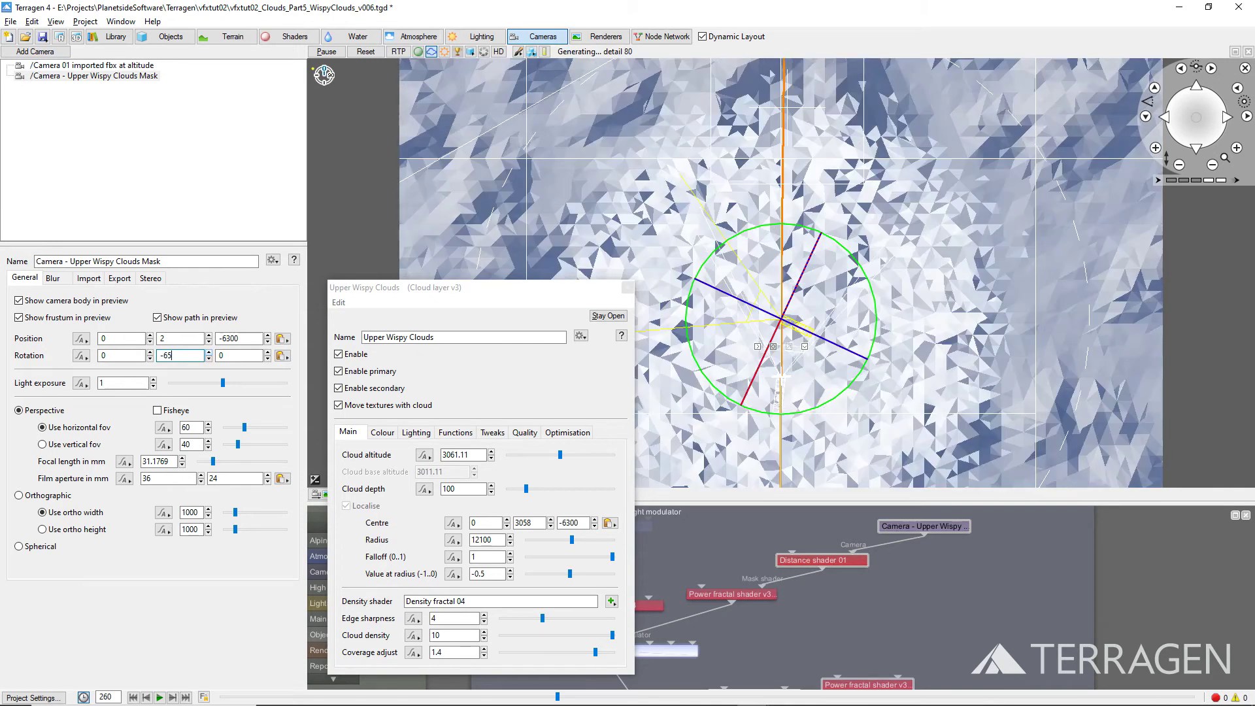
Step: Set the Distance shader's mode to Z depth (planar), with far colour 0 and near colour 1
left_click(809, 560)
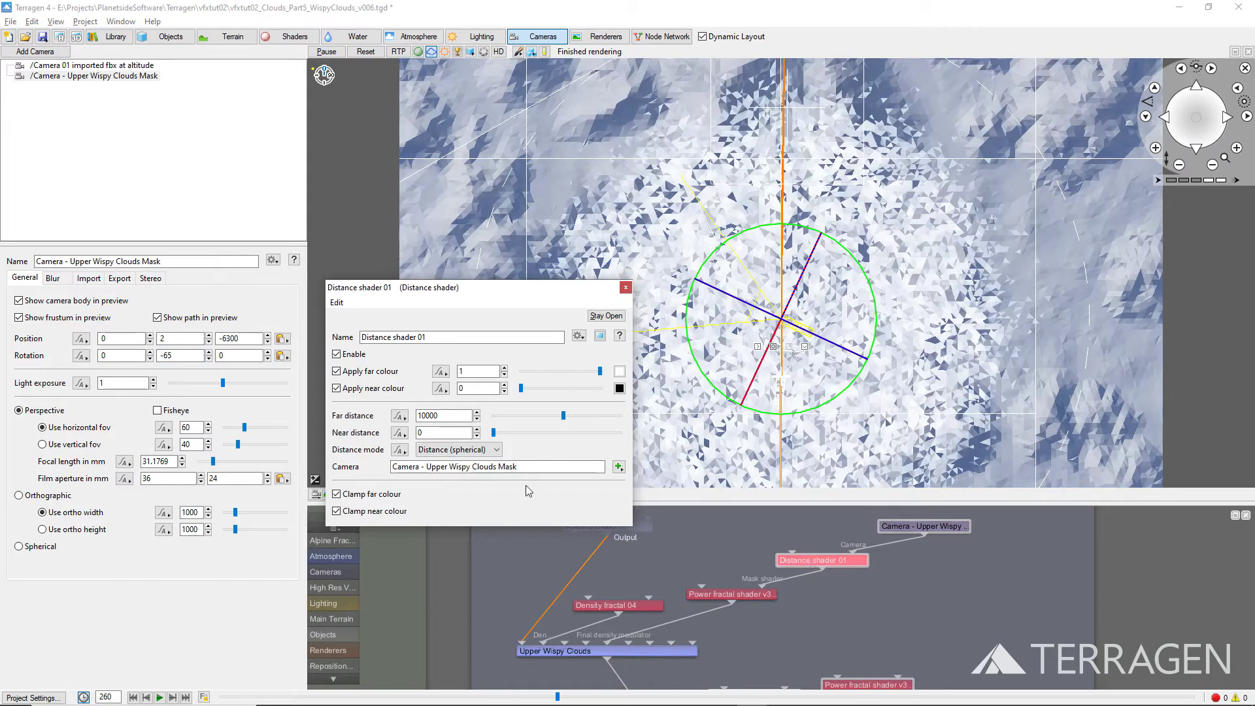
left_click(489, 452)
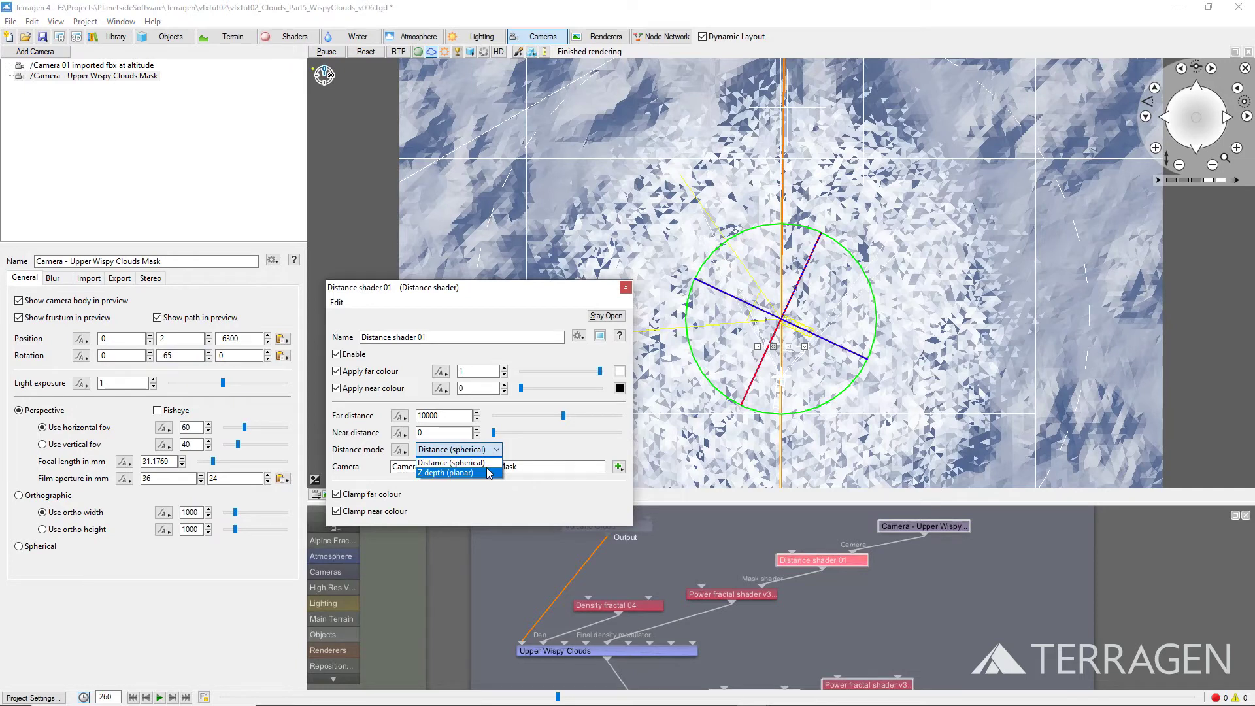
left_click(487, 472)
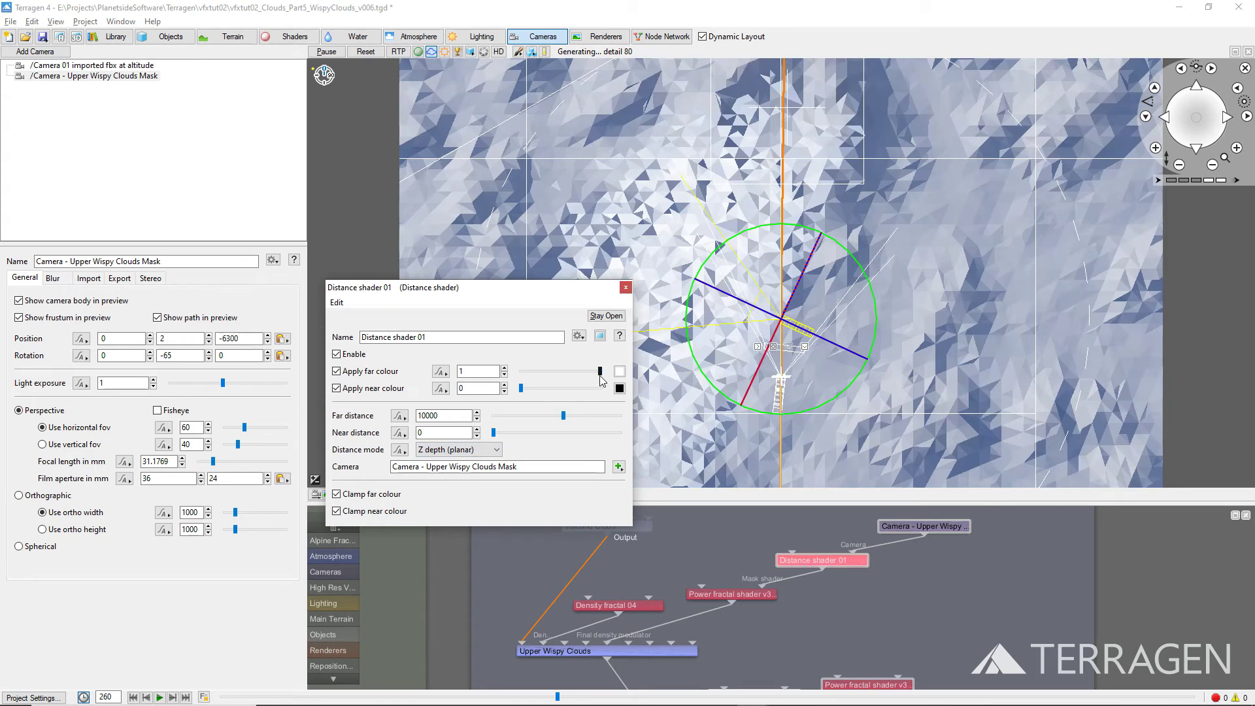
mouse_move(601, 376)
left_mouse_down()
mouse_move(521, 371)
mouse_move(604, 391)
left_mouse_up()
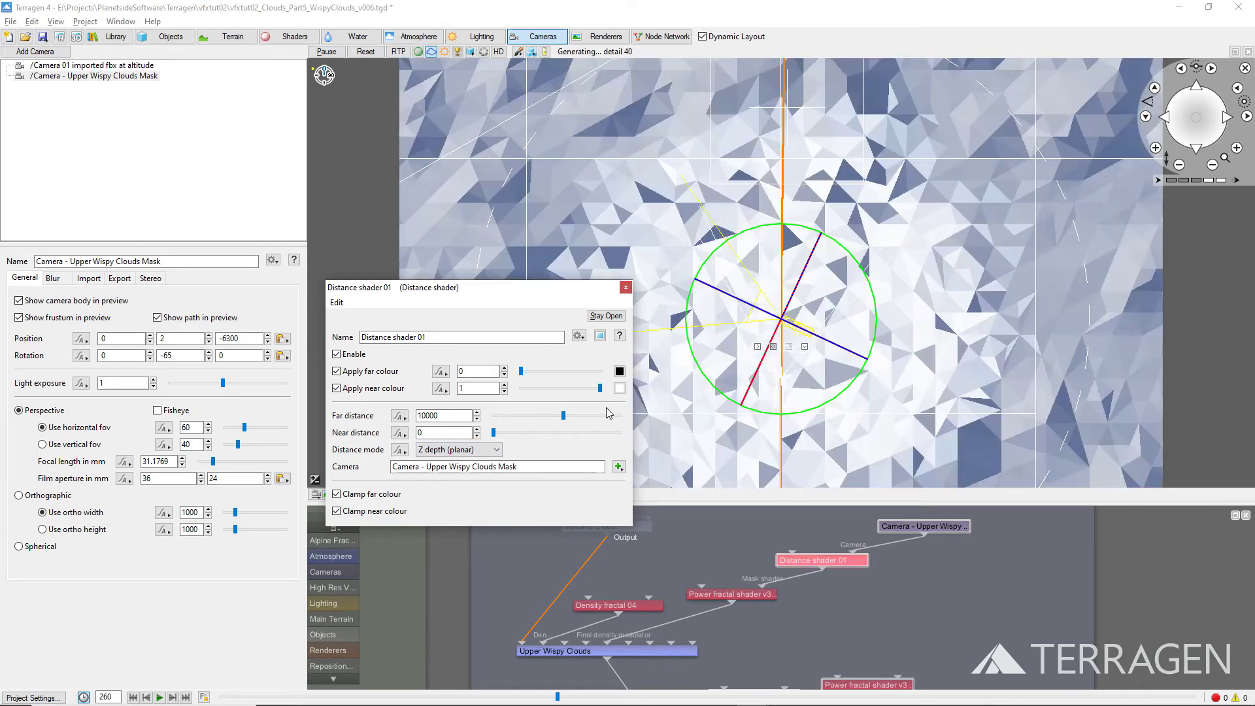
Step: Set the Distance shader's far distance to 100 and close its settings
double_click(445, 415)
type("100")
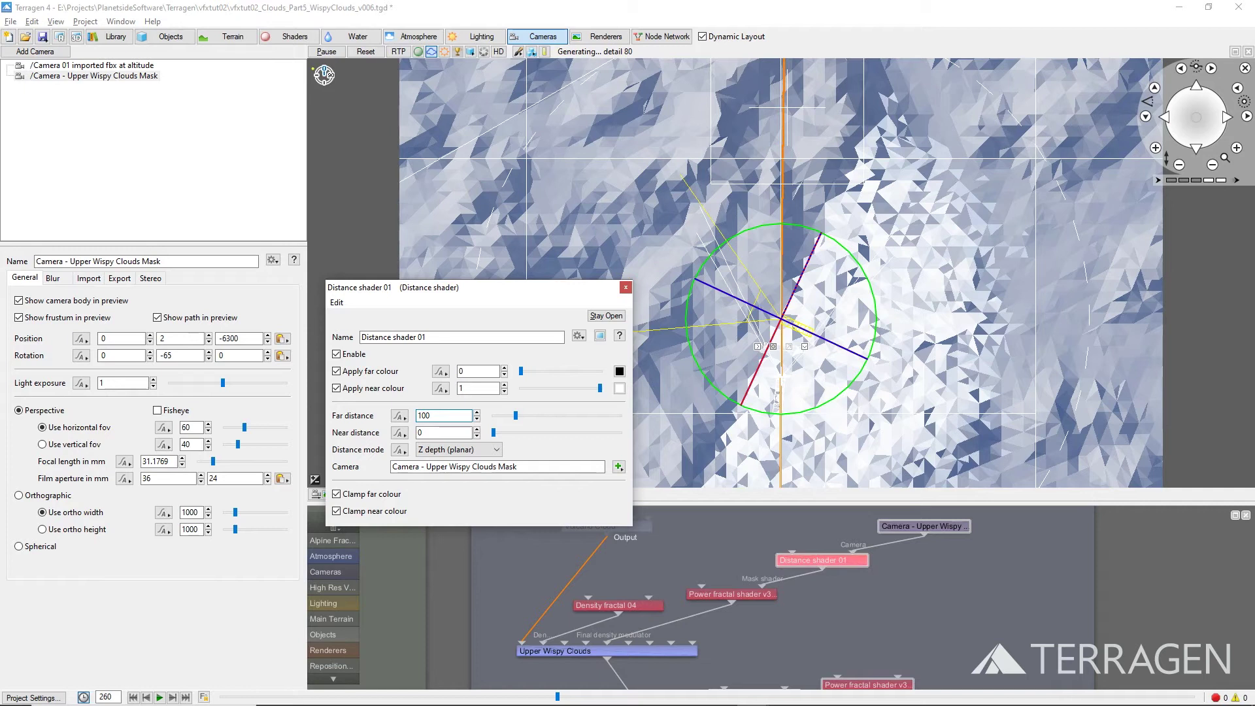
left_click(626, 288)
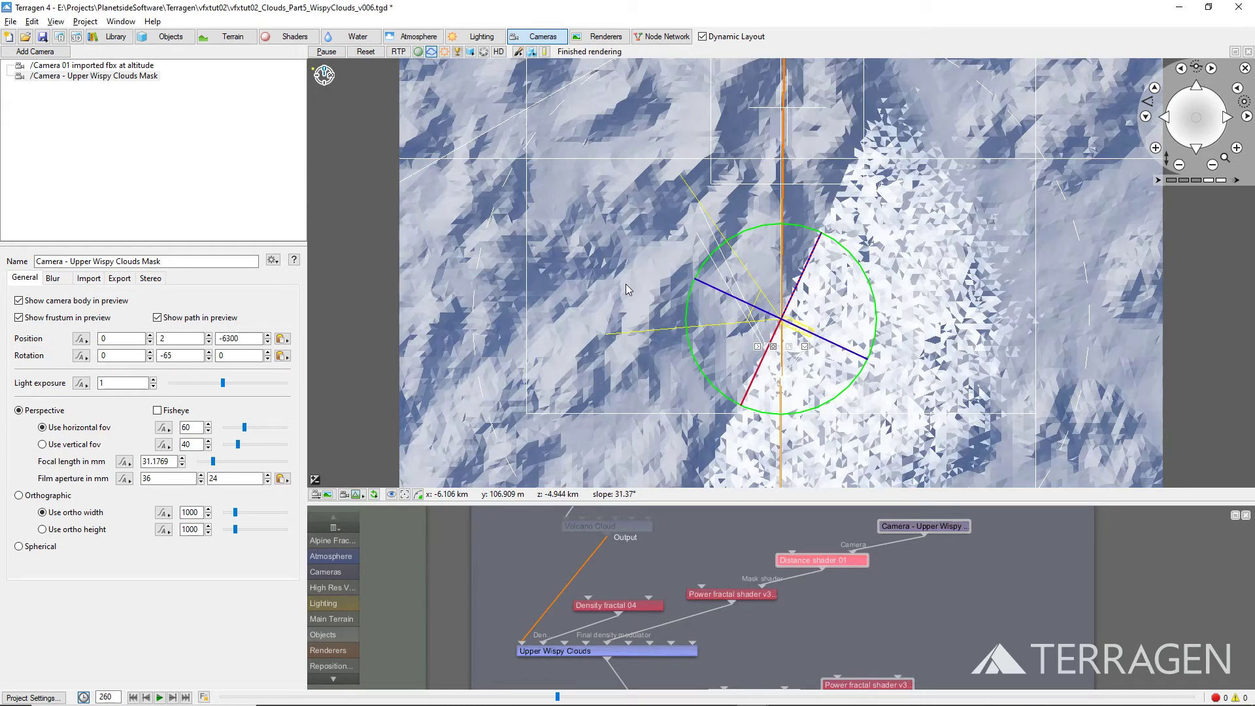
Step: Set the Upper Wispy Clouds' cloud density to 0.025 and view the scene through the current render camera at frame 192
scroll(626, 284, "down", 3)
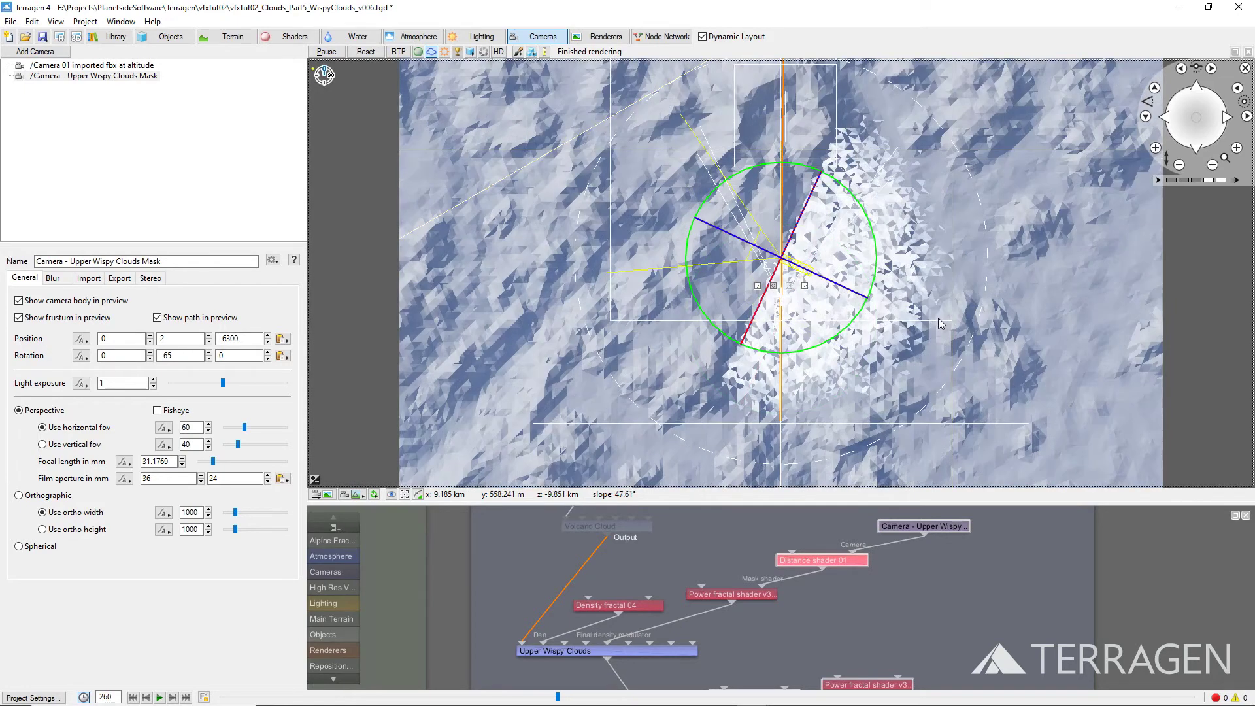
double_click(618, 650)
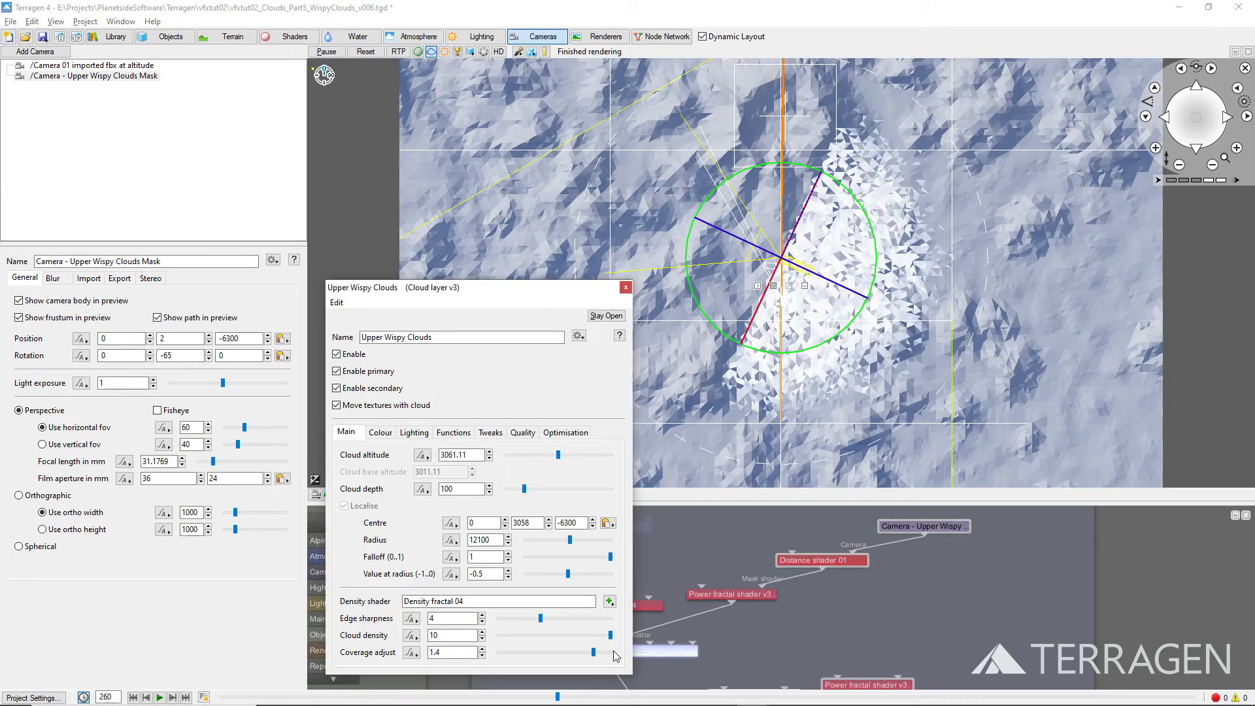
double_click(434, 635)
type("1")
key("Return")
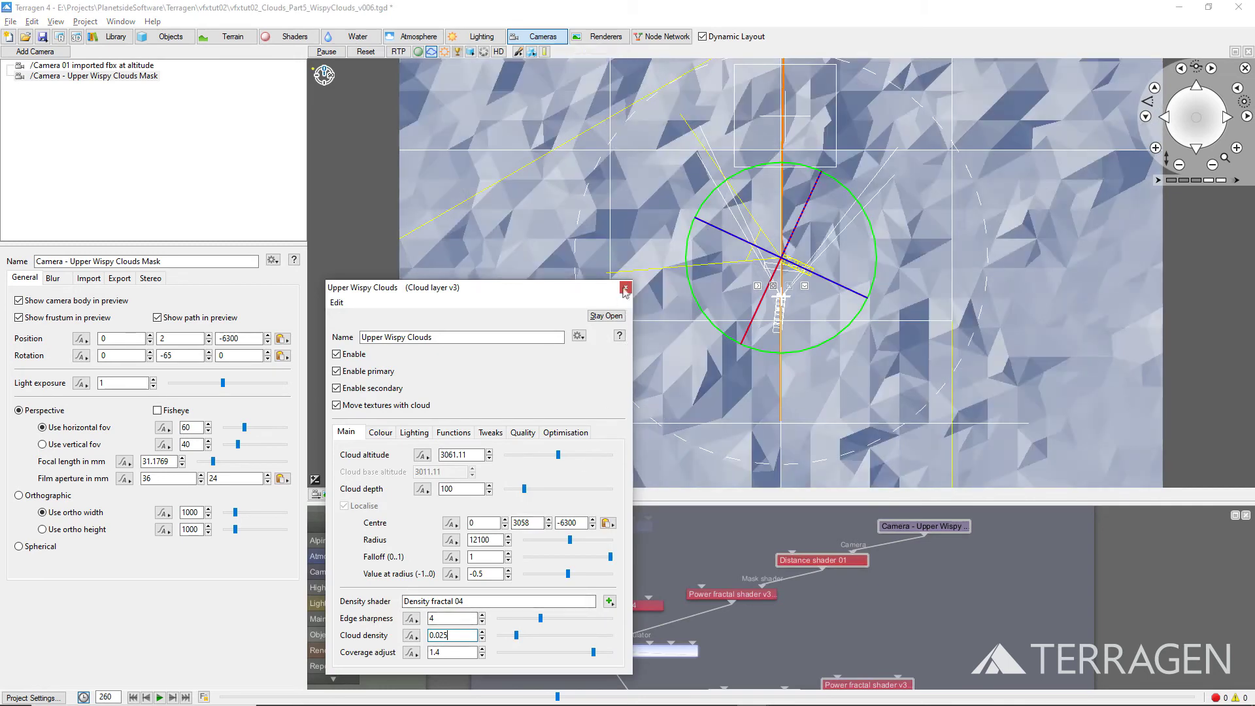
left_click(626, 288)
left_click(346, 494)
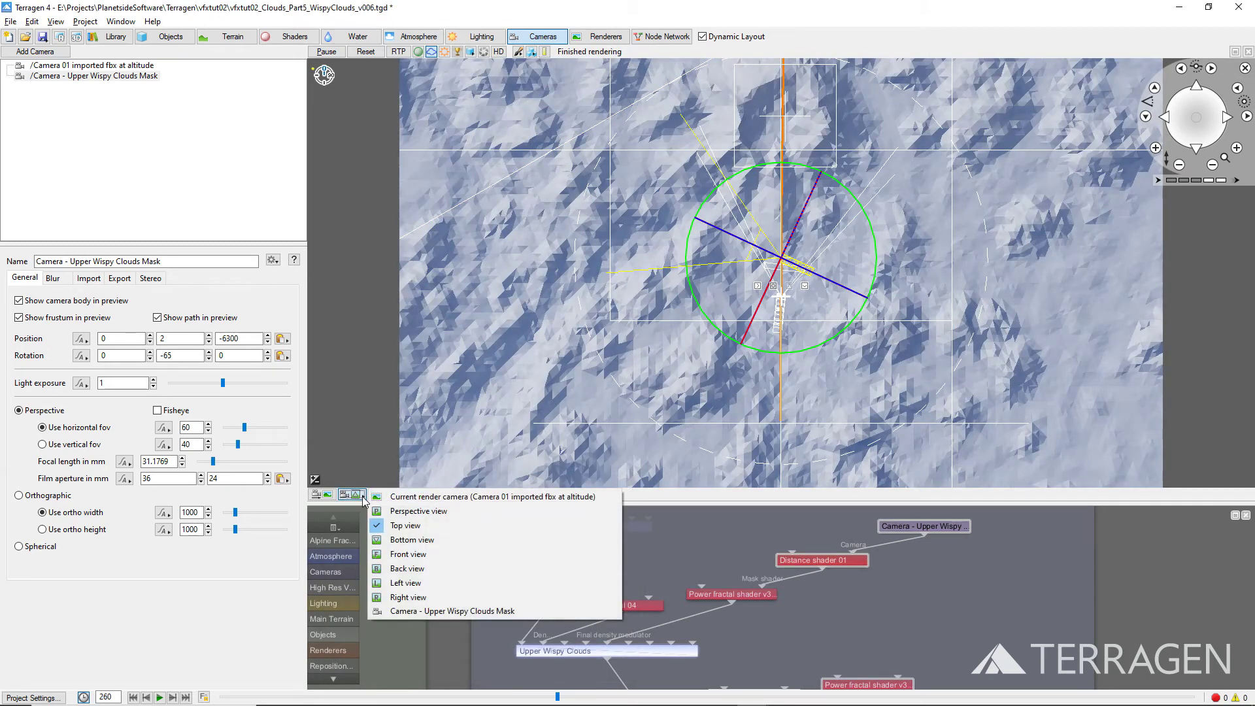
left_click(458, 514)
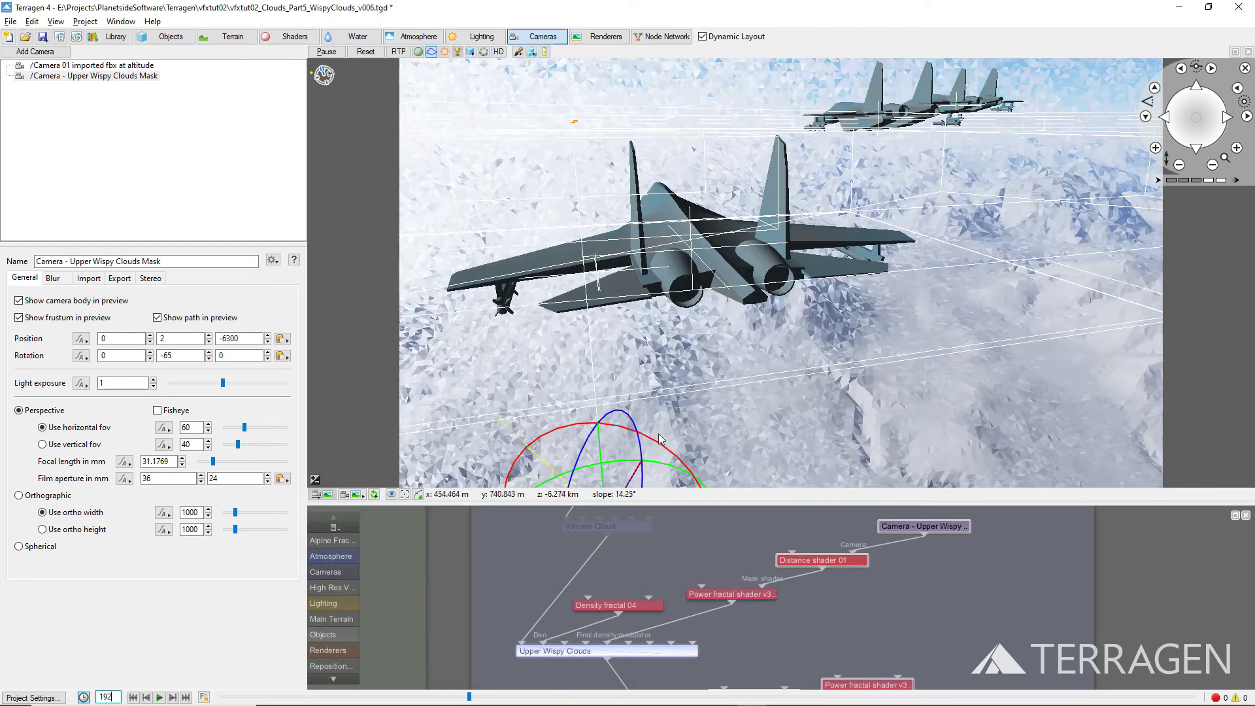
Step: Disable the Upper Wispy Clouds node and enable the Lower Wispy Clouds node, viewing it in the ray-traced preview
left_click_drag(570, 587, 539, 536)
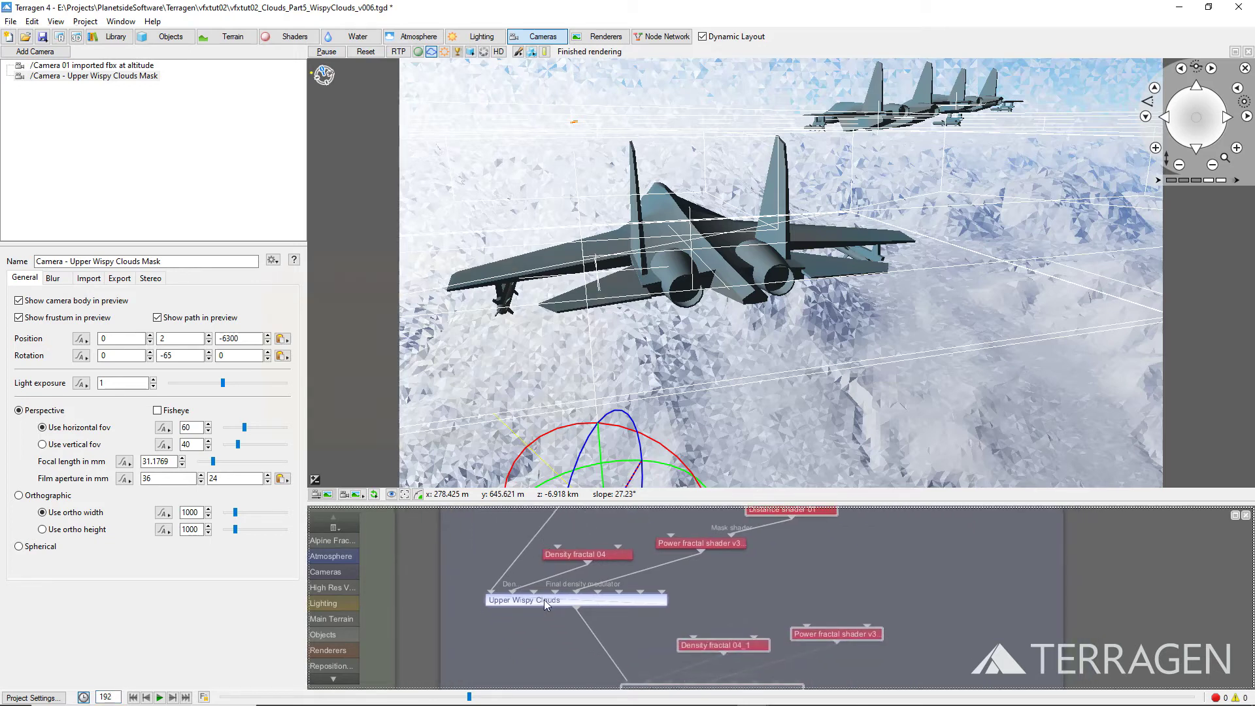
key("d")
left_click_drag(544, 640, 533, 561)
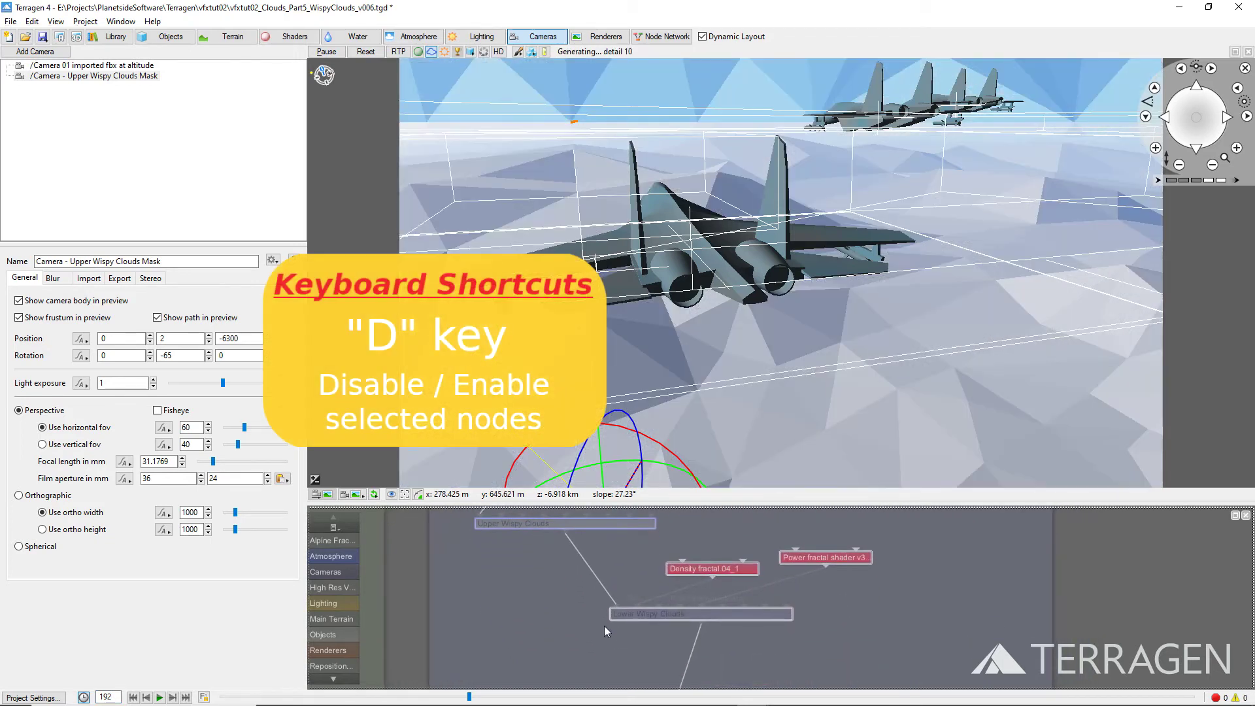
left_click(637, 614)
key("d")
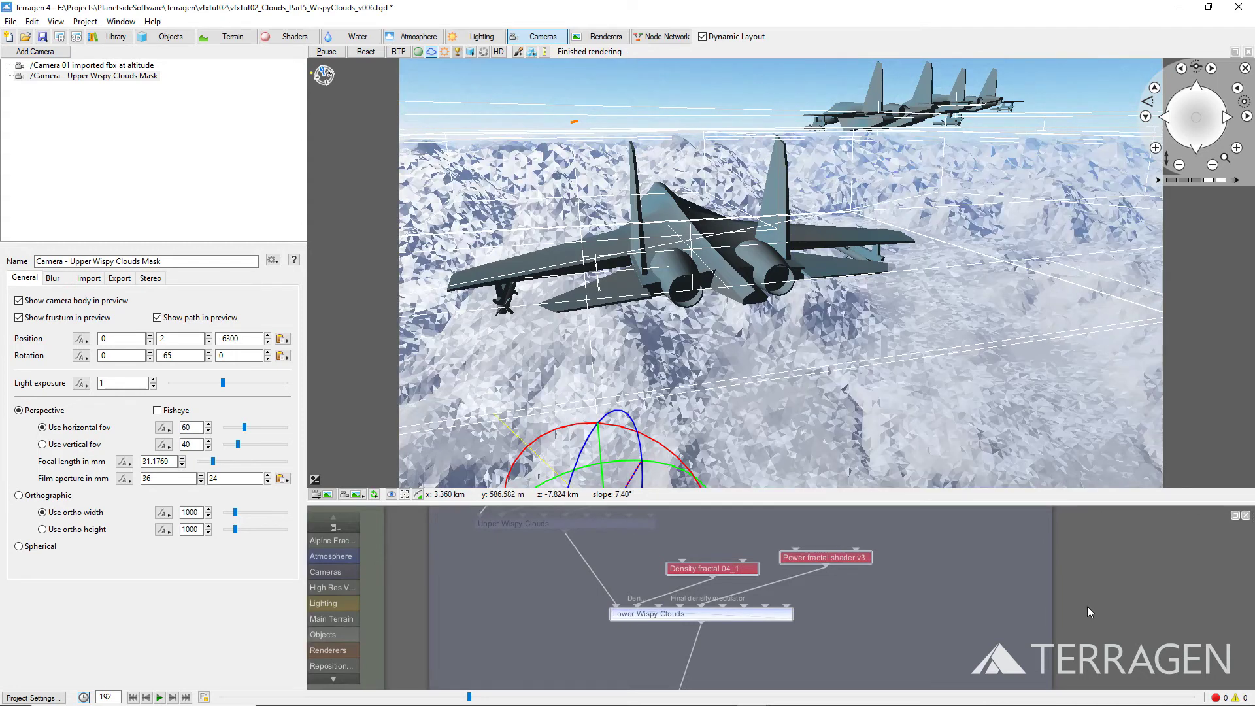
left_click(398, 53)
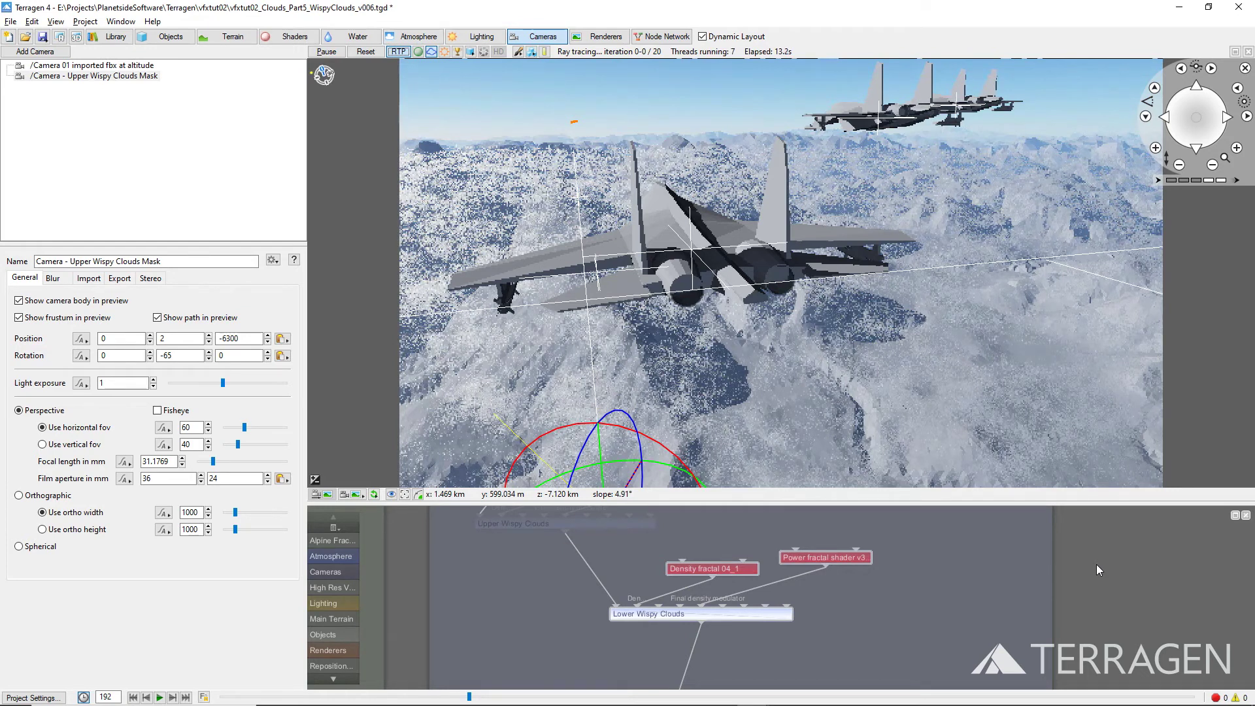
Step: Create a Power fractal shader v3 as mask for the Lower Wispy Clouds' final density modulator fractal and place it above that node
right_click(851, 551)
mouse_move(918, 606)
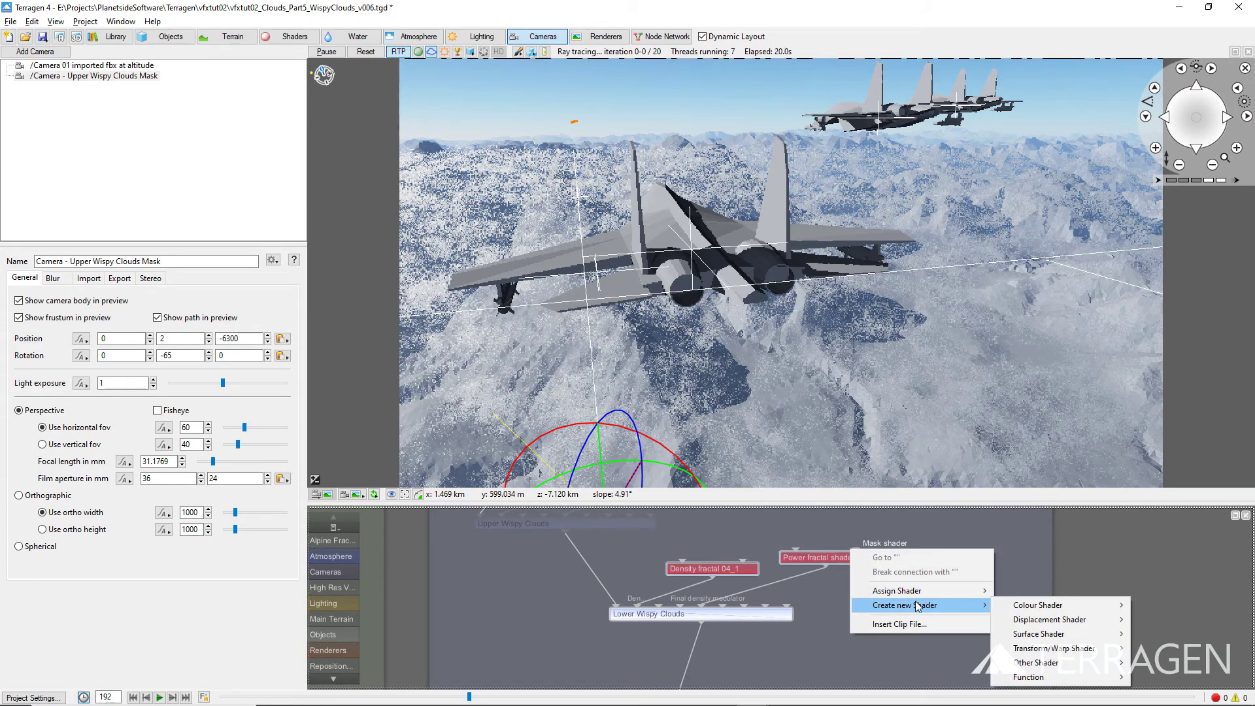
mouse_move(1018, 611)
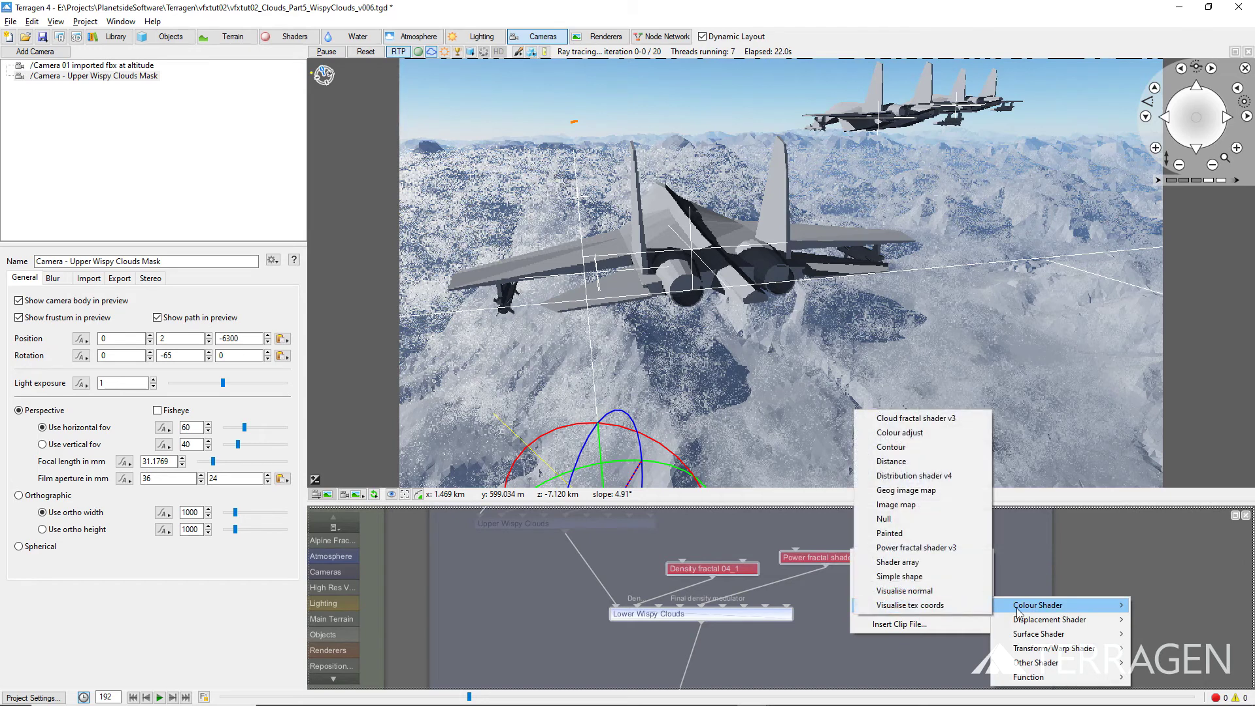
left_click(957, 551)
left_click_drag(820, 603, 930, 530)
middle_click_drag(930, 530, 892, 566)
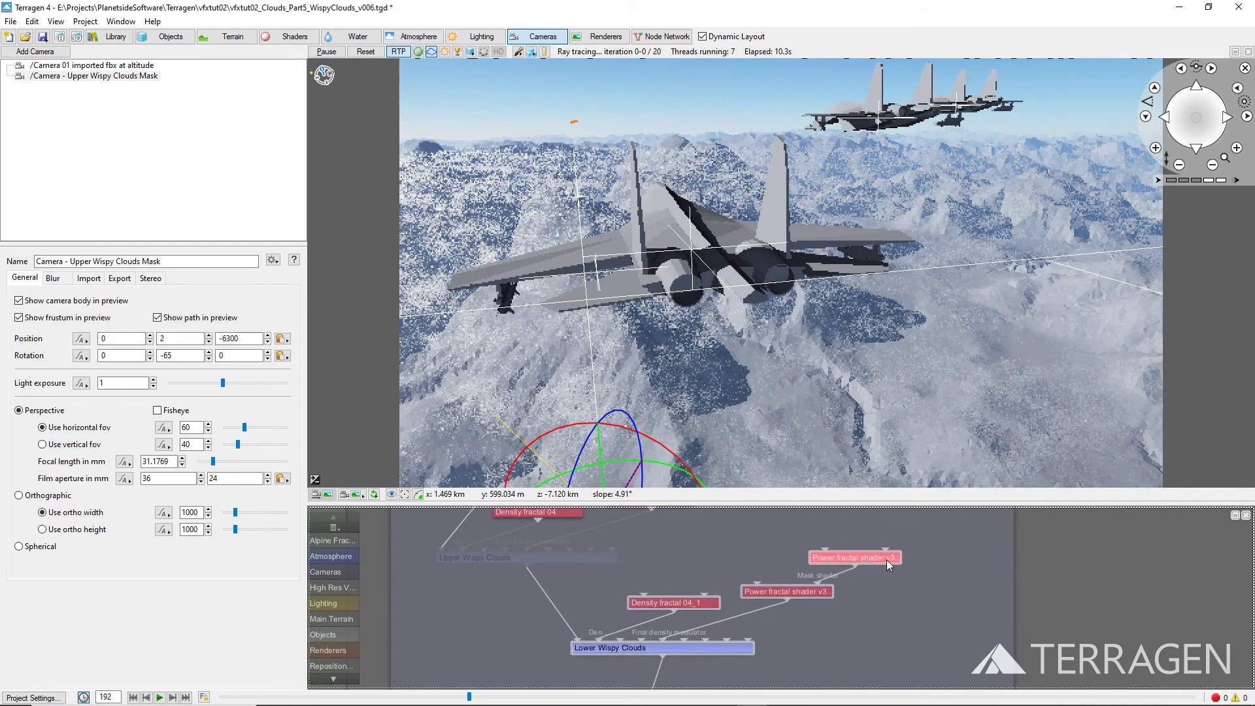
Step: Set the new mask fractal's feature scale to 200 and its lead-in scale to 2400
double_click(886, 560)
double_click(445, 410)
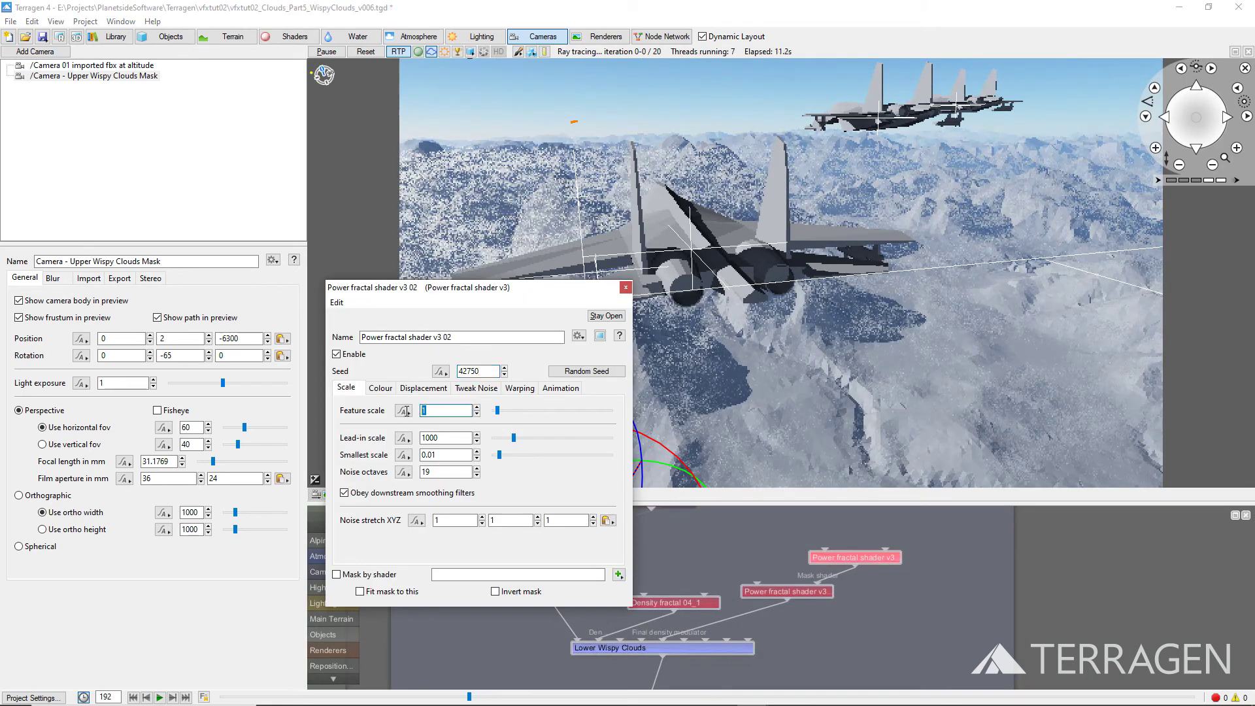
type("200")
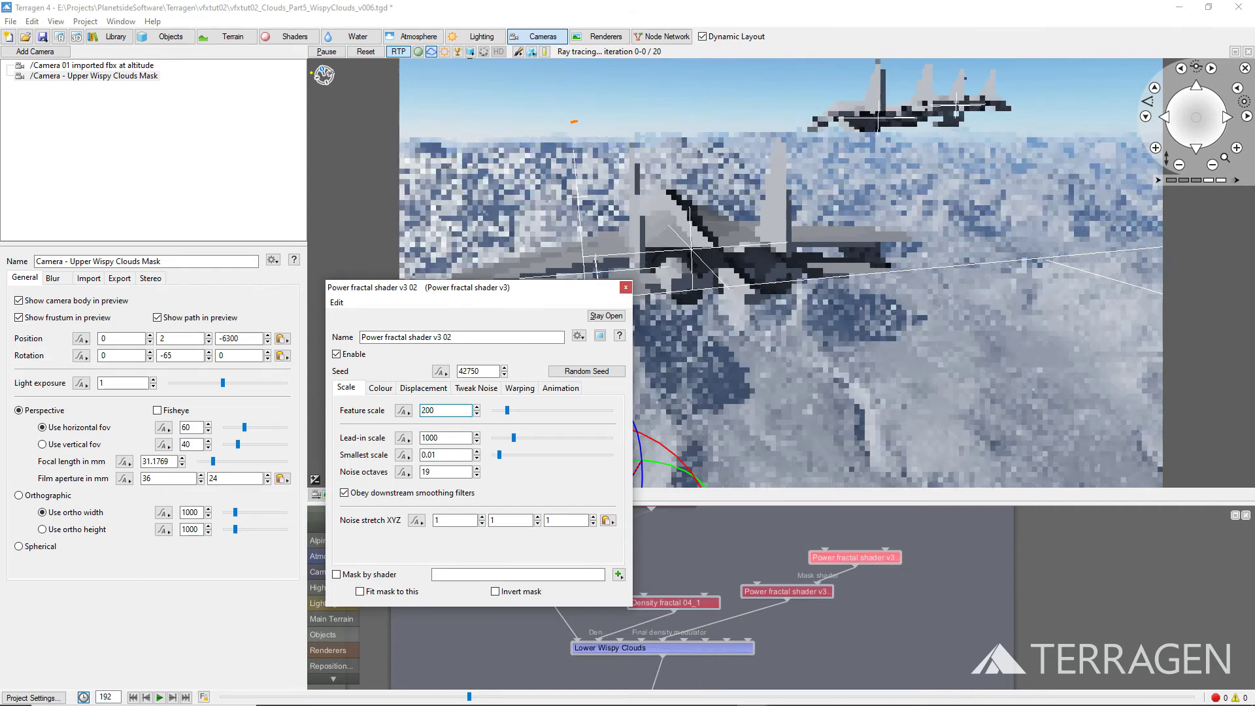
double_click(444, 438)
type("2400")
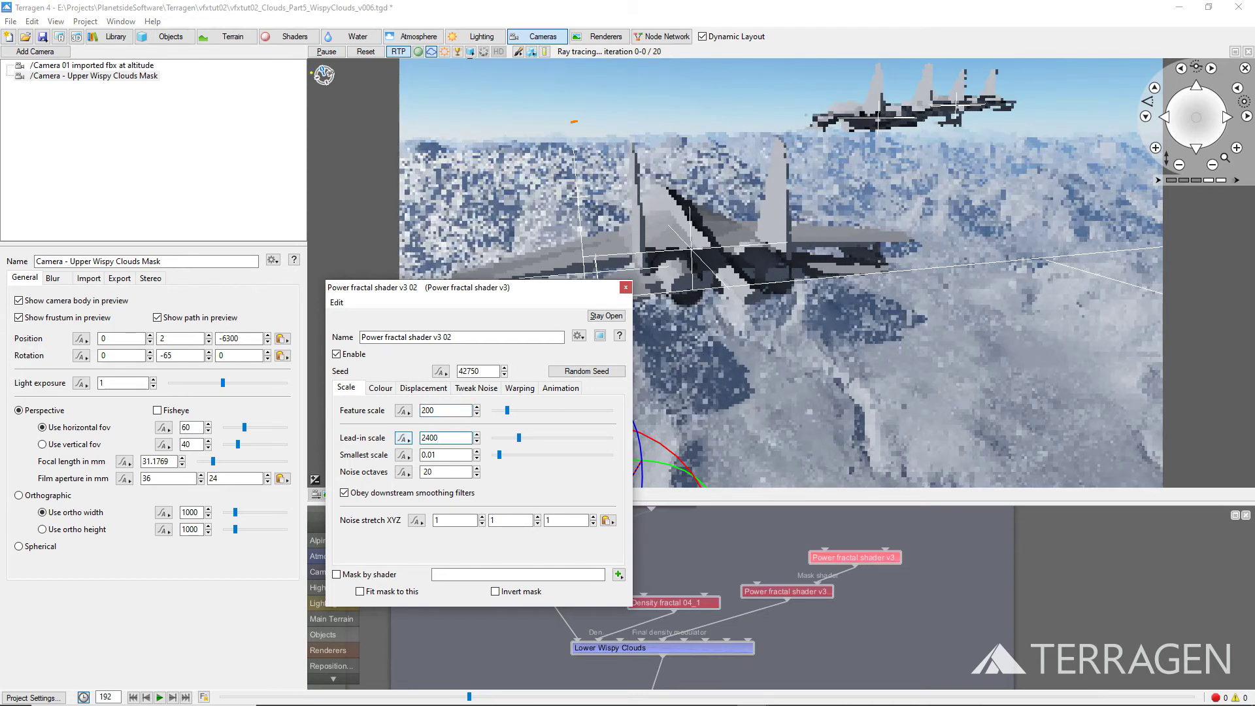
Step: Set the mask fractal's colour offset to -0.5 while checking its shader preview, and close both windows
left_click(600, 336)
left_click_drag(677, 234, 791, 301)
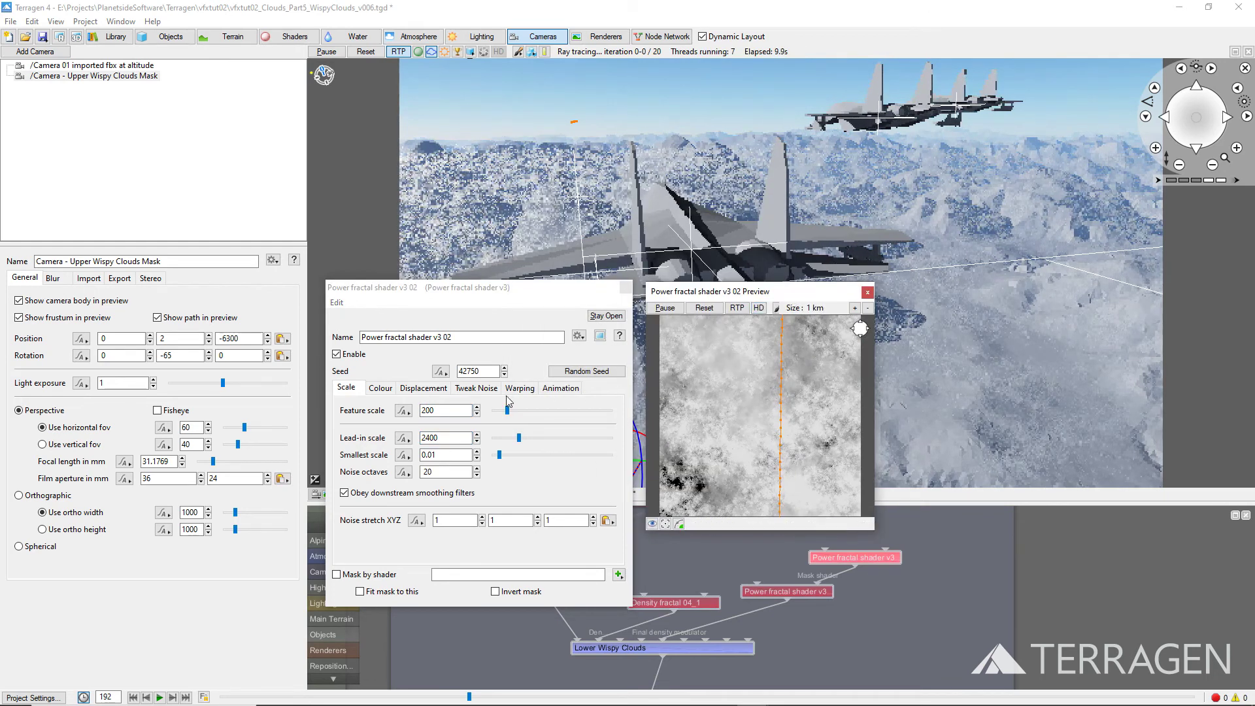
left_click(382, 389)
double_click(459, 472)
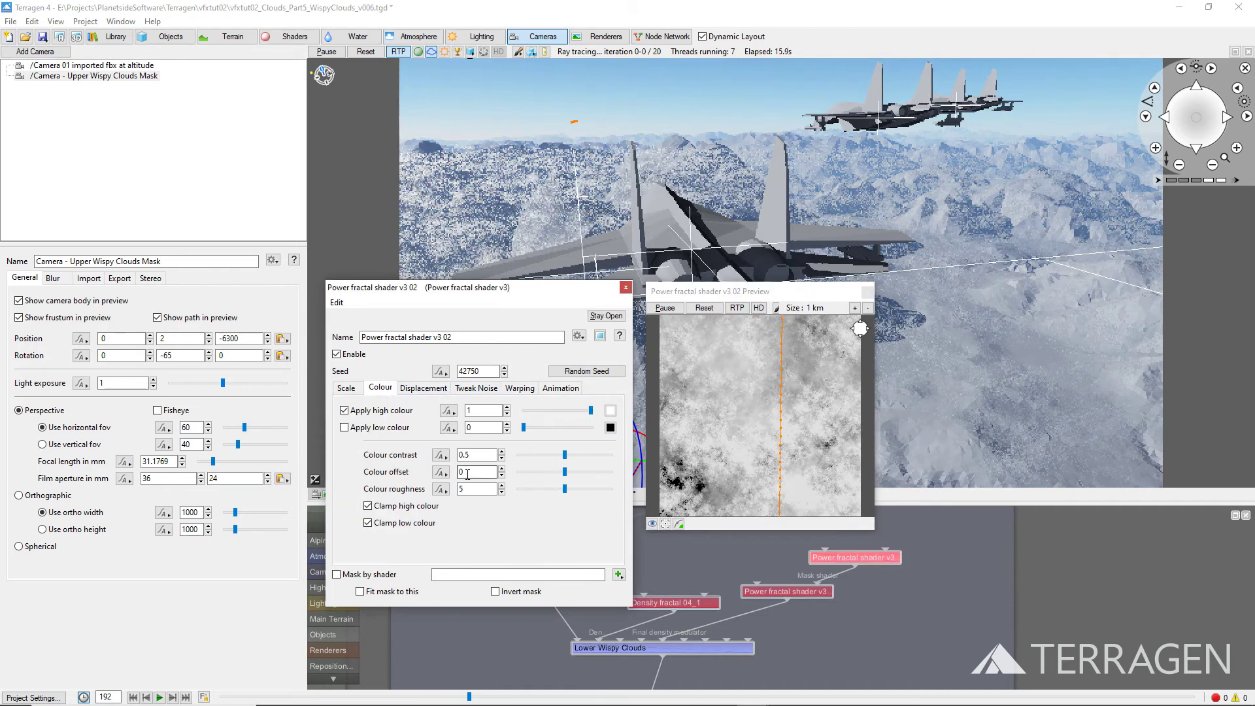
type("-0.5")
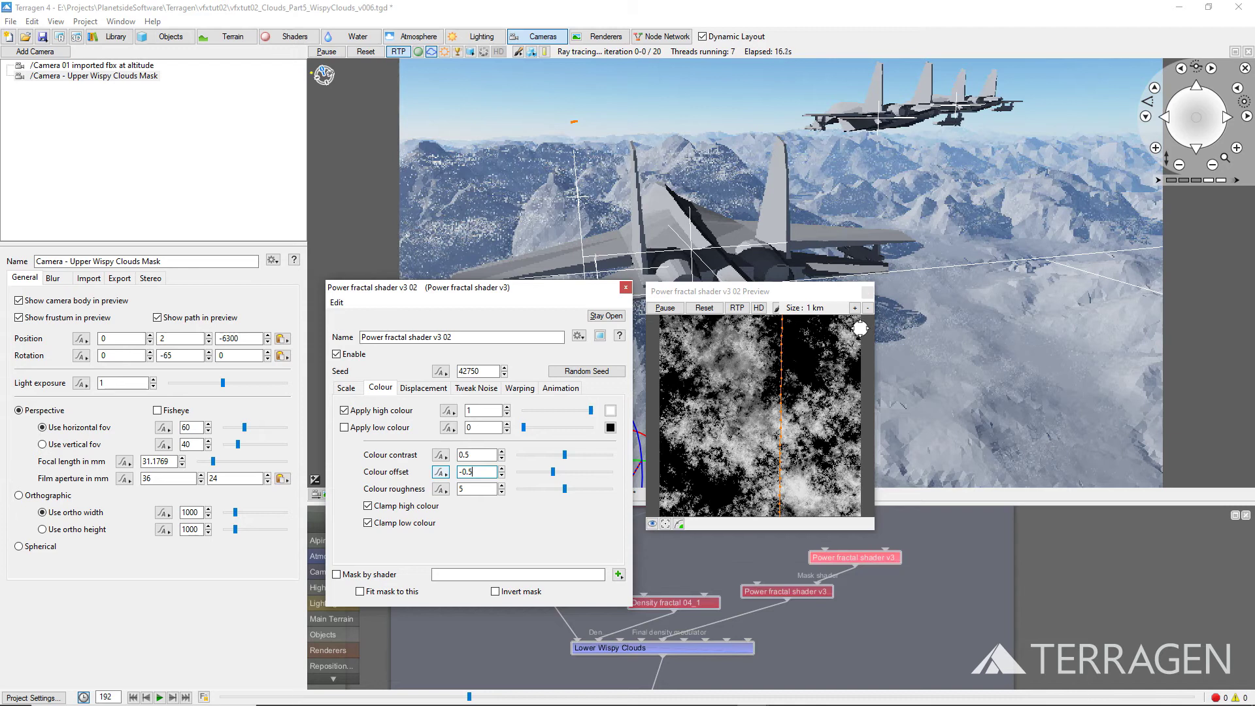
left_click(867, 291)
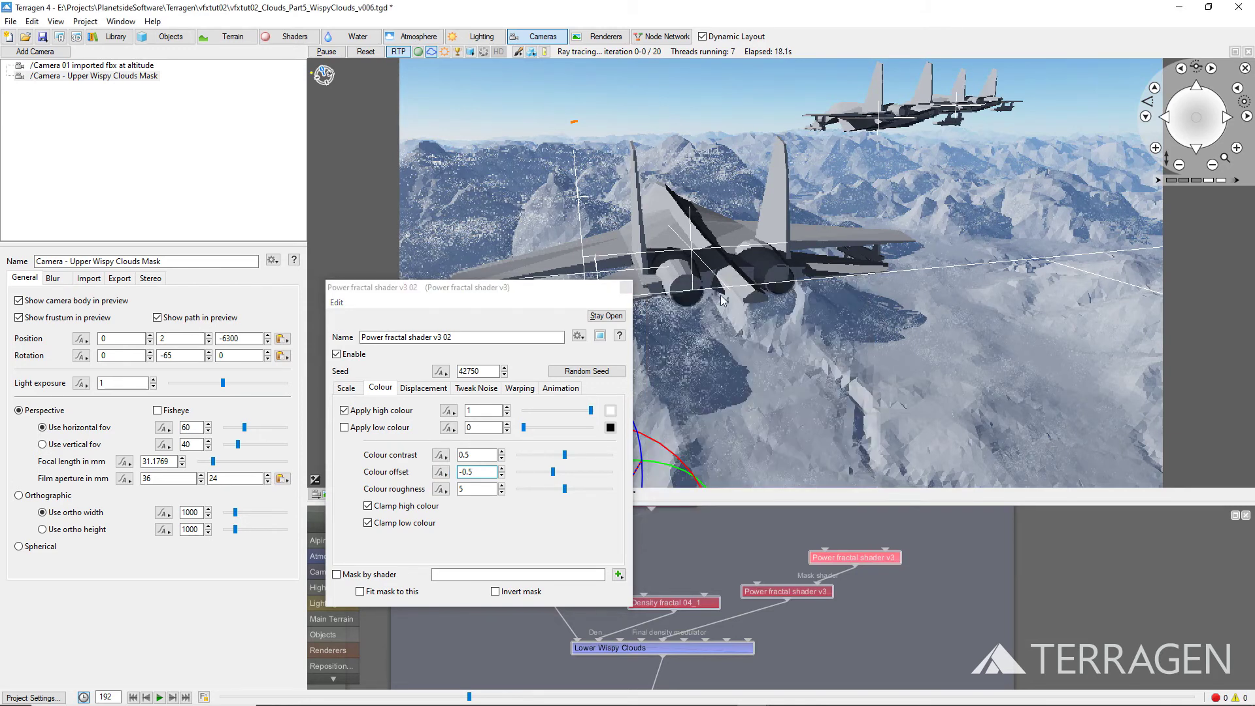
left_click(626, 288)
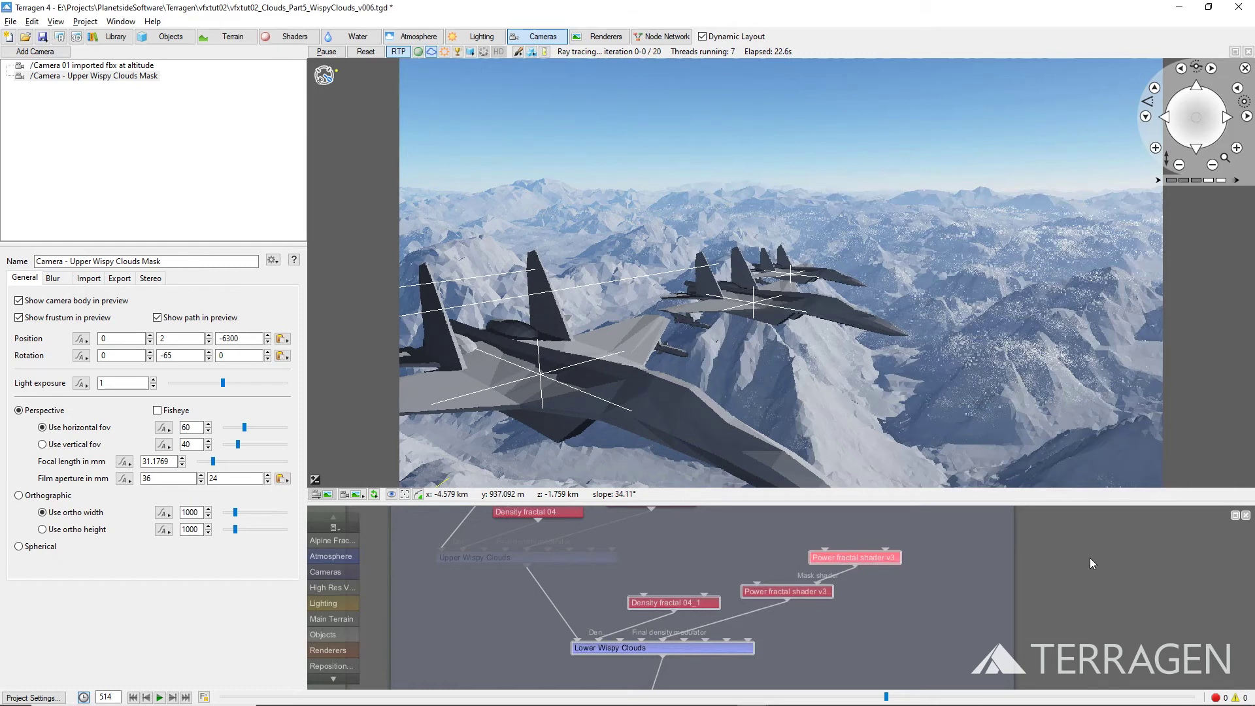
Step: Create a Distance shader as mask for the new Power fractal shader and place it above that node in the network
right_click(884, 551)
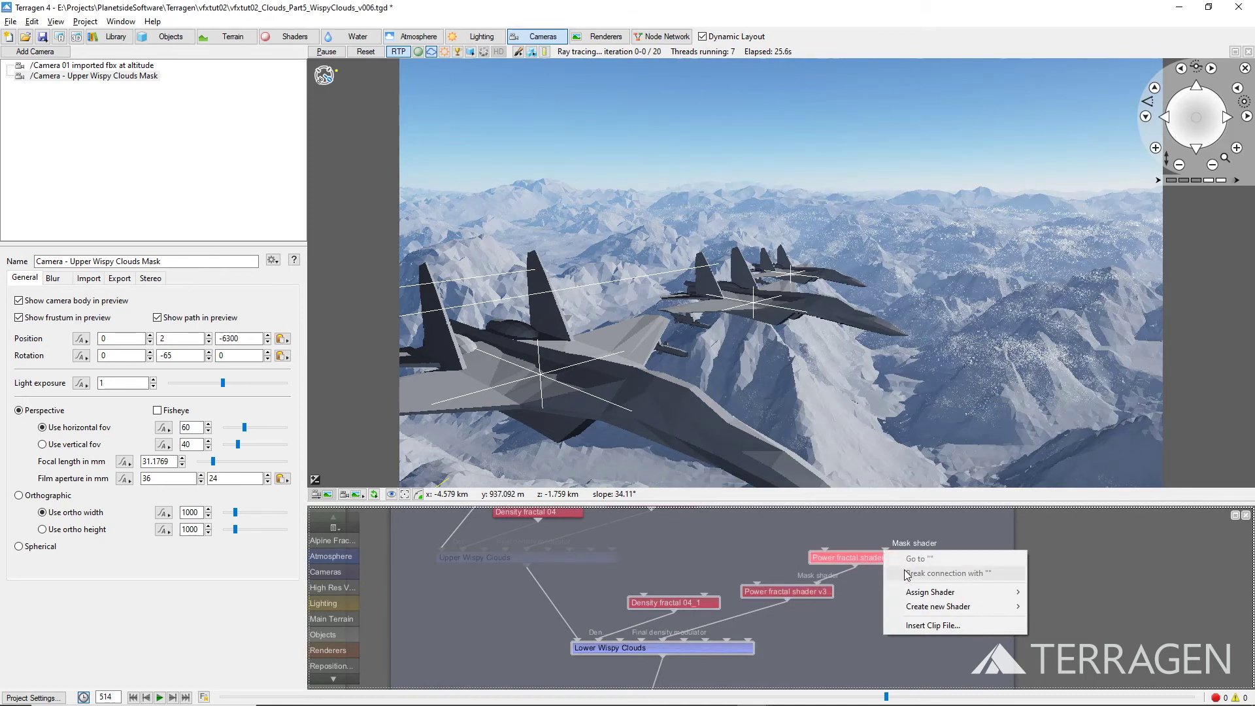
mouse_move(939, 608)
mouse_move(1070, 608)
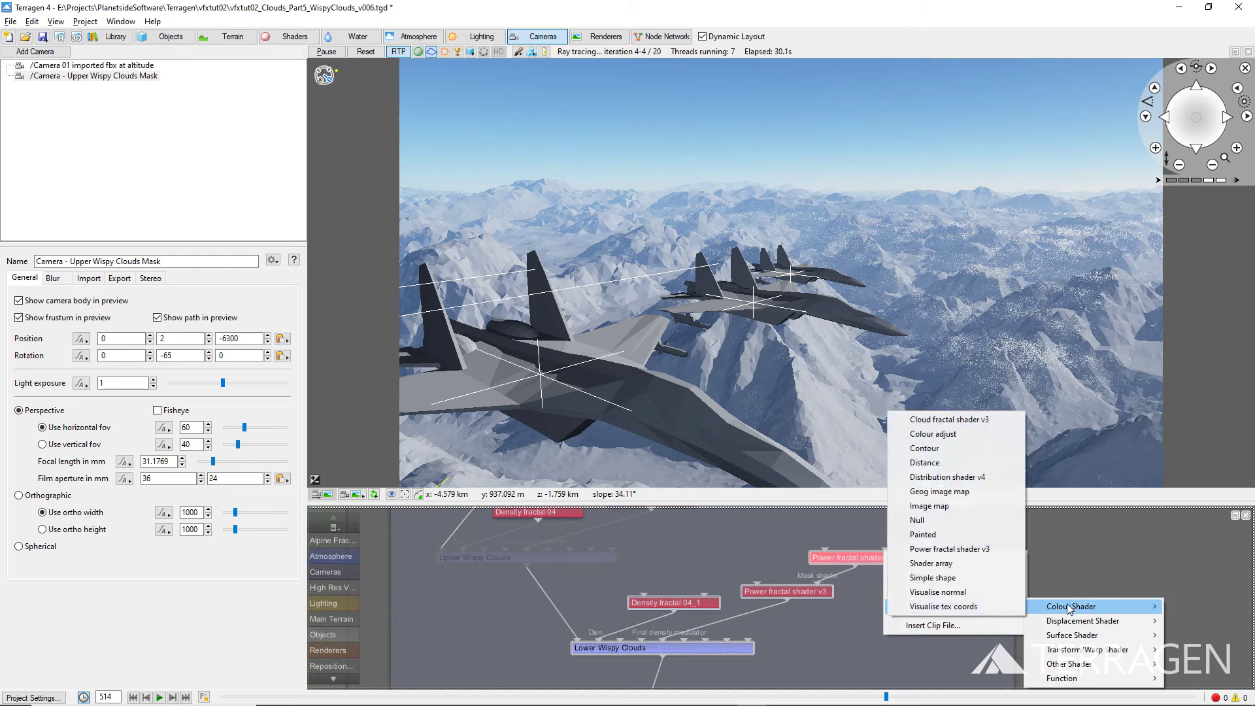
left_click(927, 462)
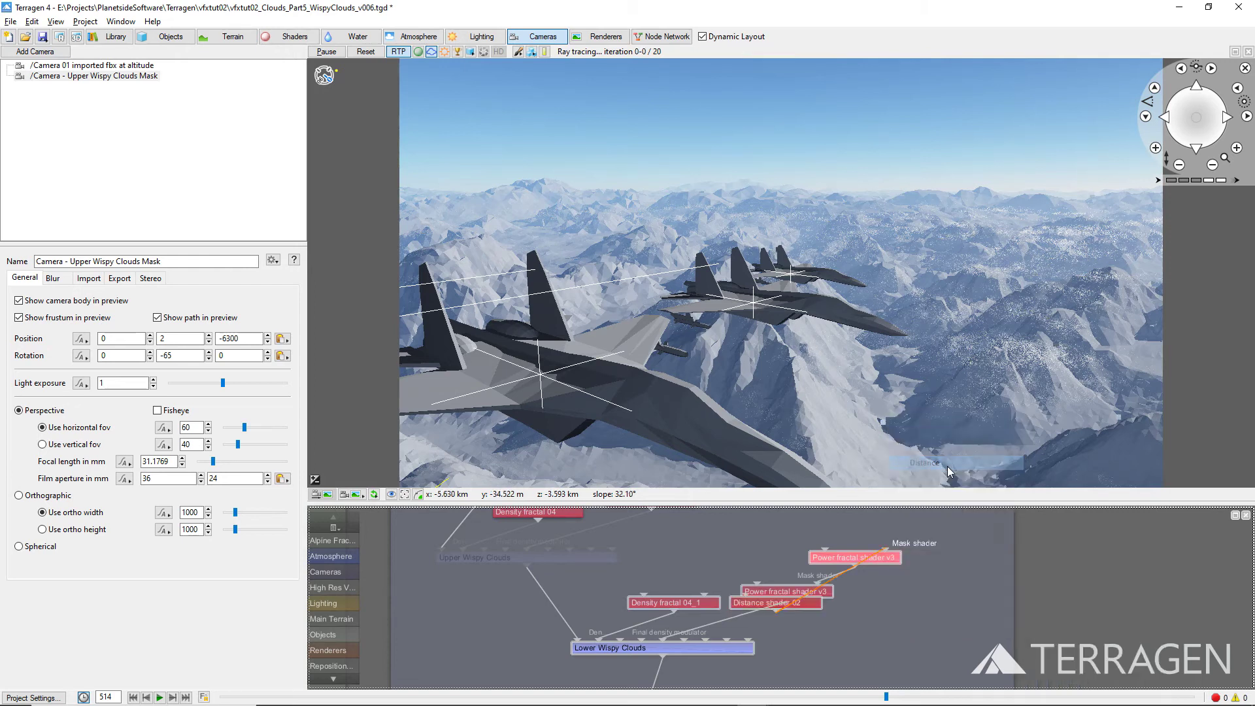
left_click_drag(804, 610, 973, 528)
left_click_drag(1014, 566, 948, 550)
Step: Create a new camera connected to the camera input of Distance shader 02
right_click(941, 536)
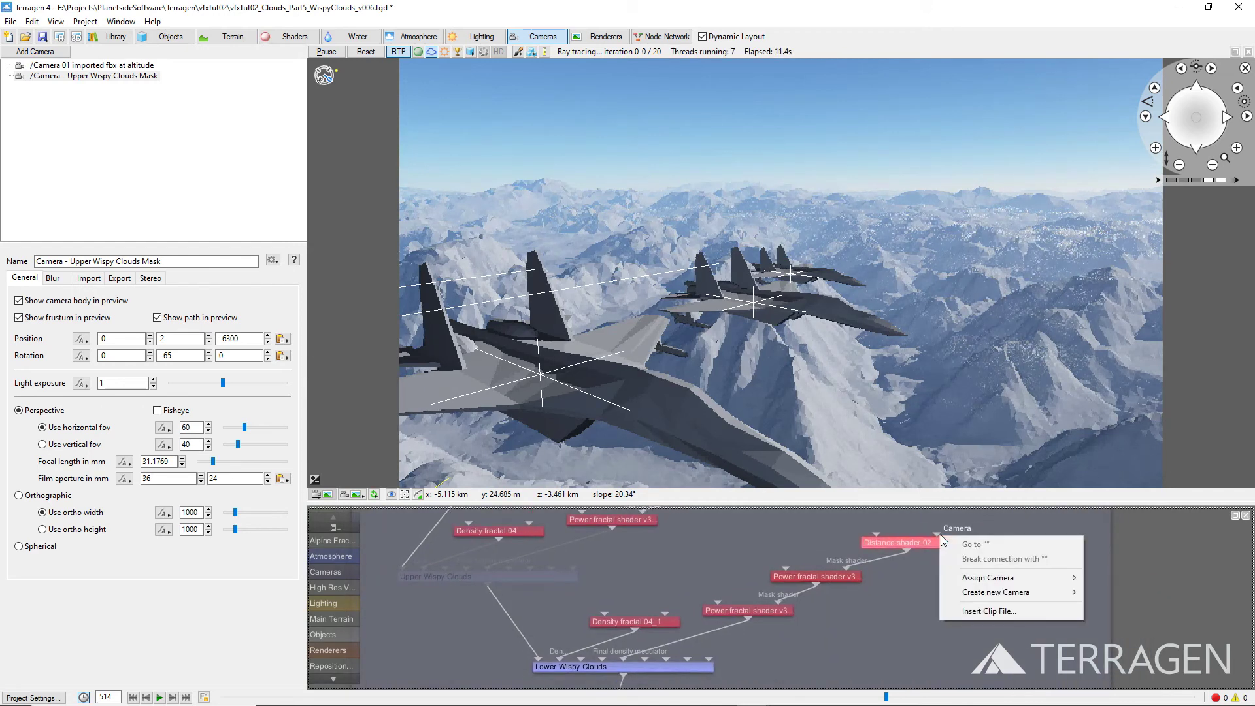
mouse_move(1013, 597)
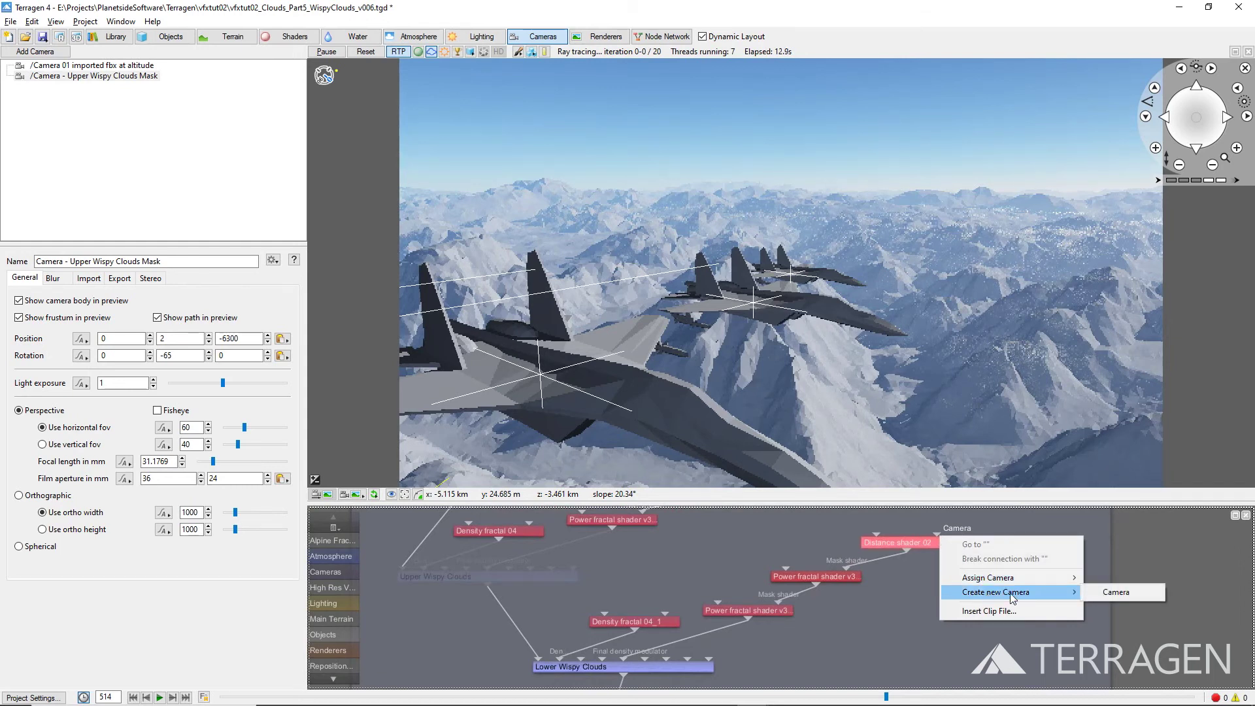
left_click(1096, 591)
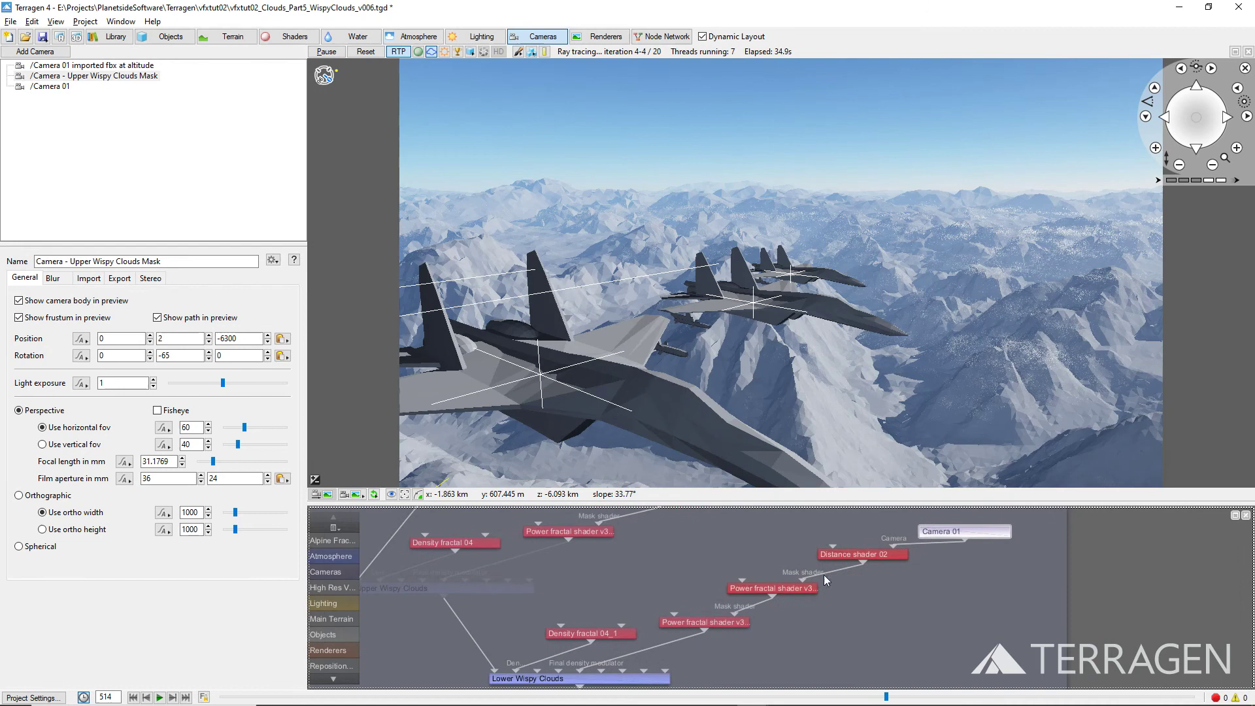
Step: Switch the preview to the top view and rename the new camera "Camera - Lower Wispy Clouds Mask"
left_click(353, 495)
left_click(401, 527)
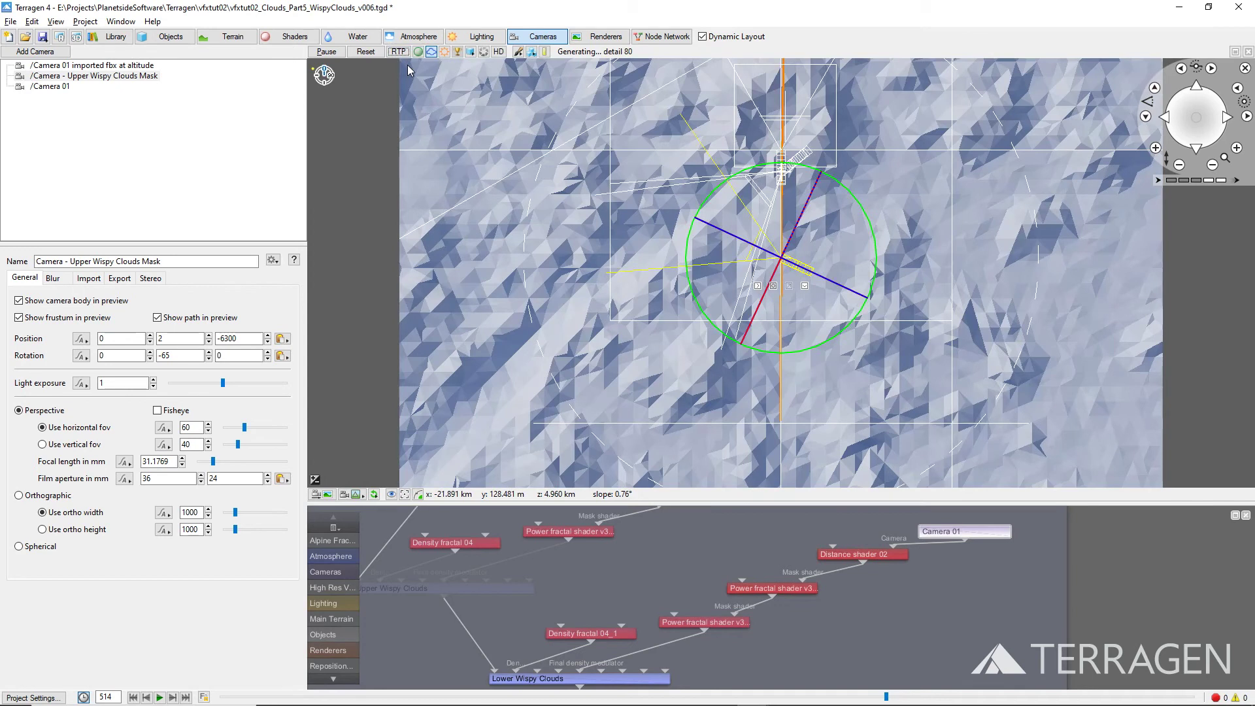
left_click(59, 86)
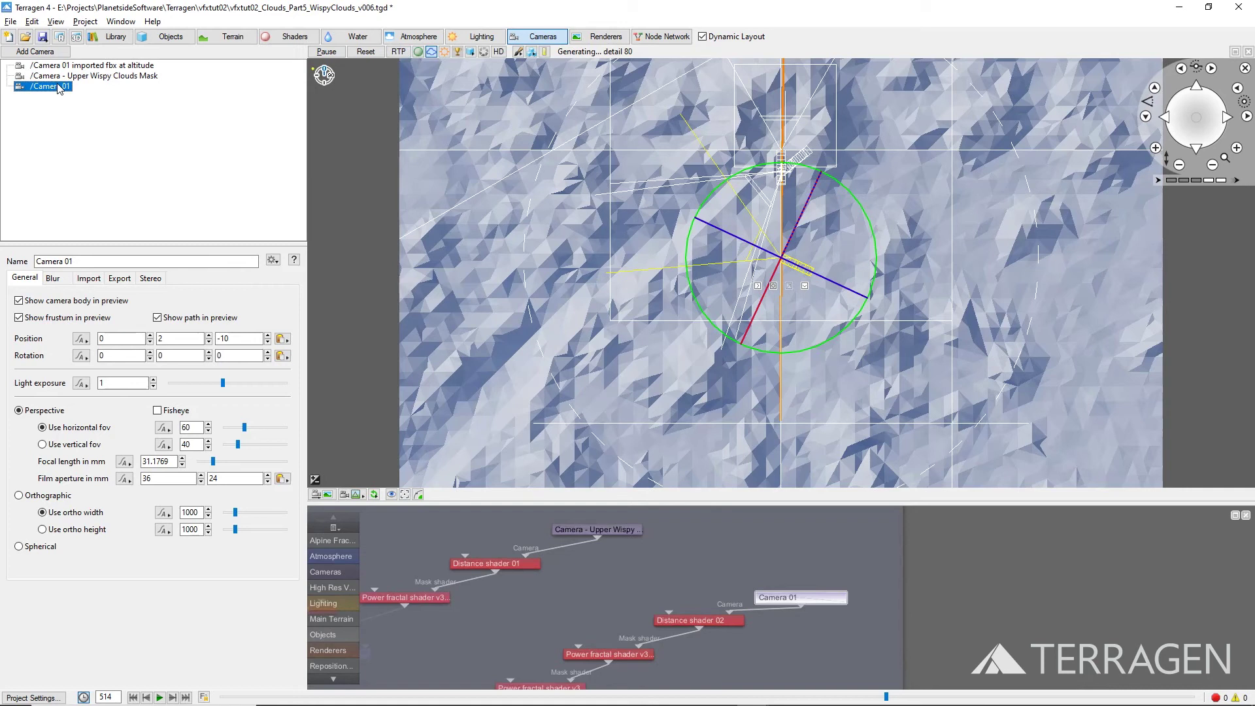
left_click(120, 263)
key("BackSpace")
key("BackSpace")
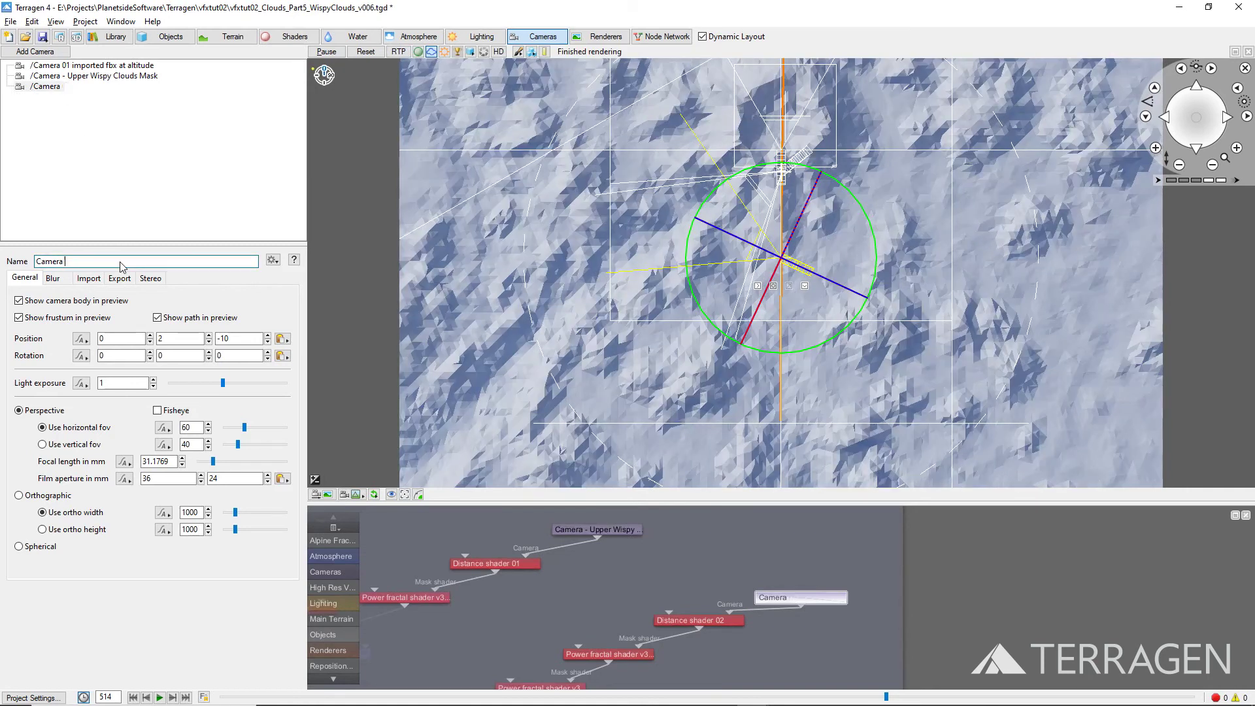
type("- Lower Wispy Clouds Mask")
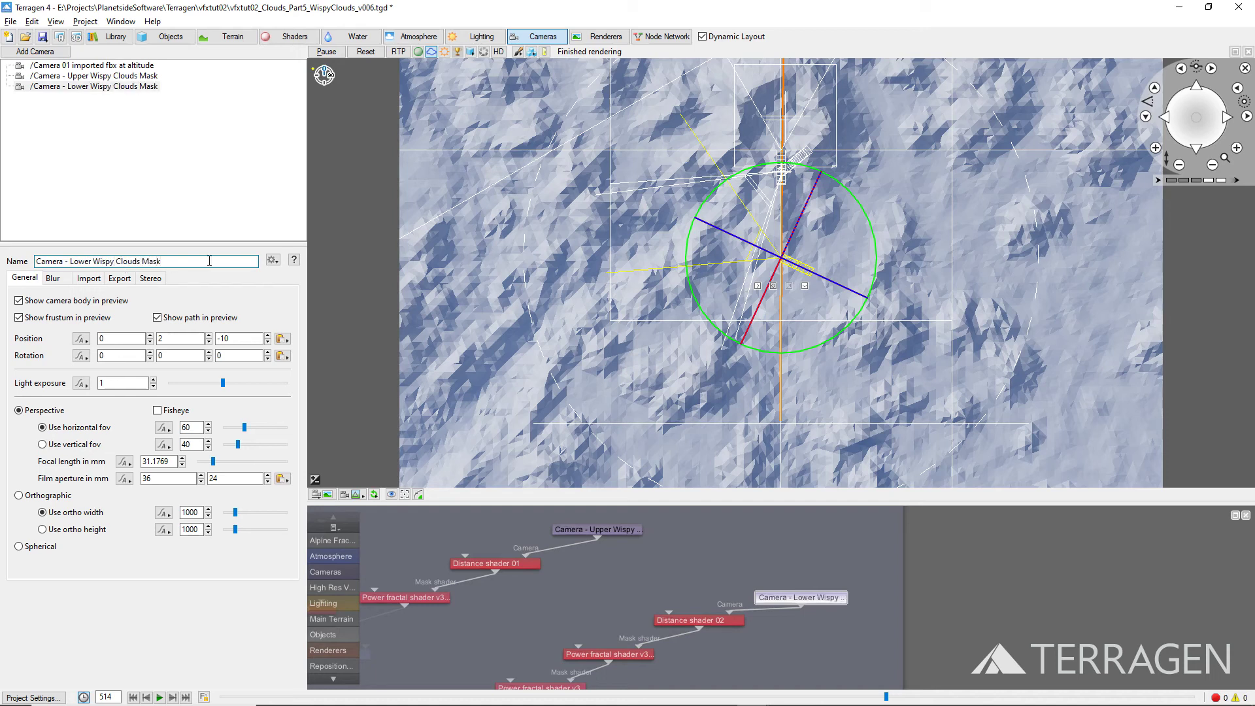
Step: Select the "Camera - Lower Wispy Clouds Mask" object in the top-view preview so its move handles can be used
right_click(593, 232)
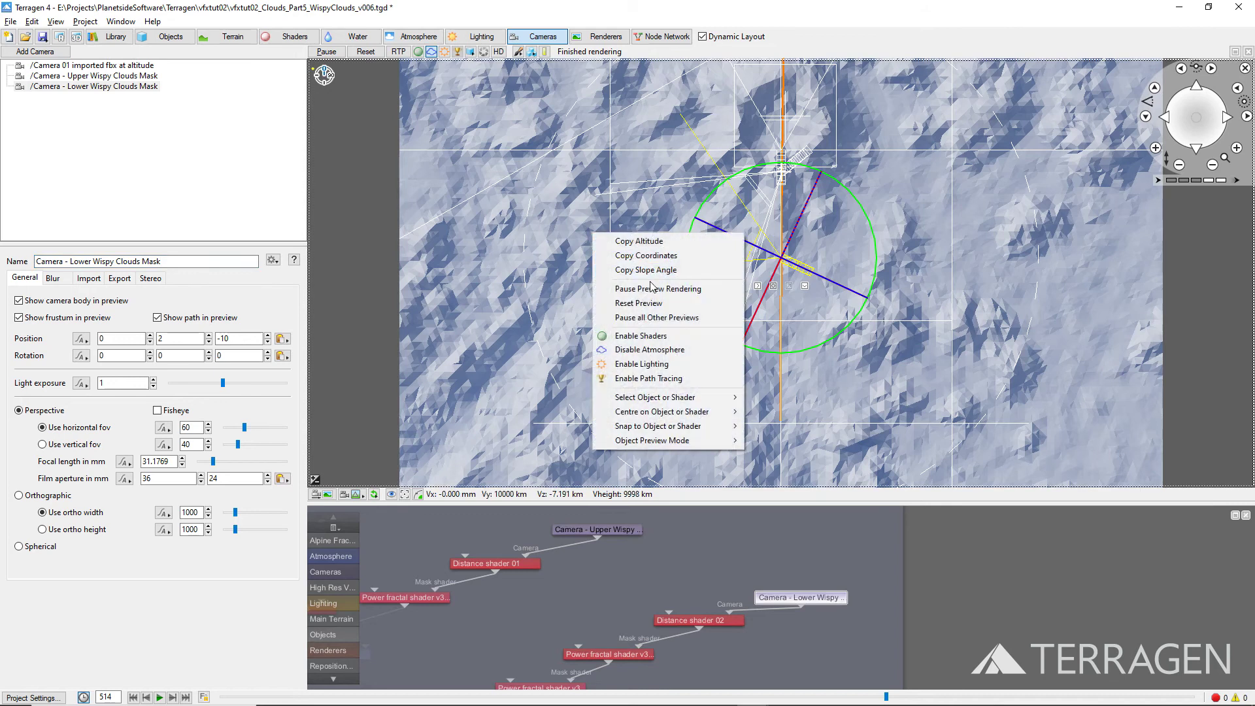
mouse_move(699, 398)
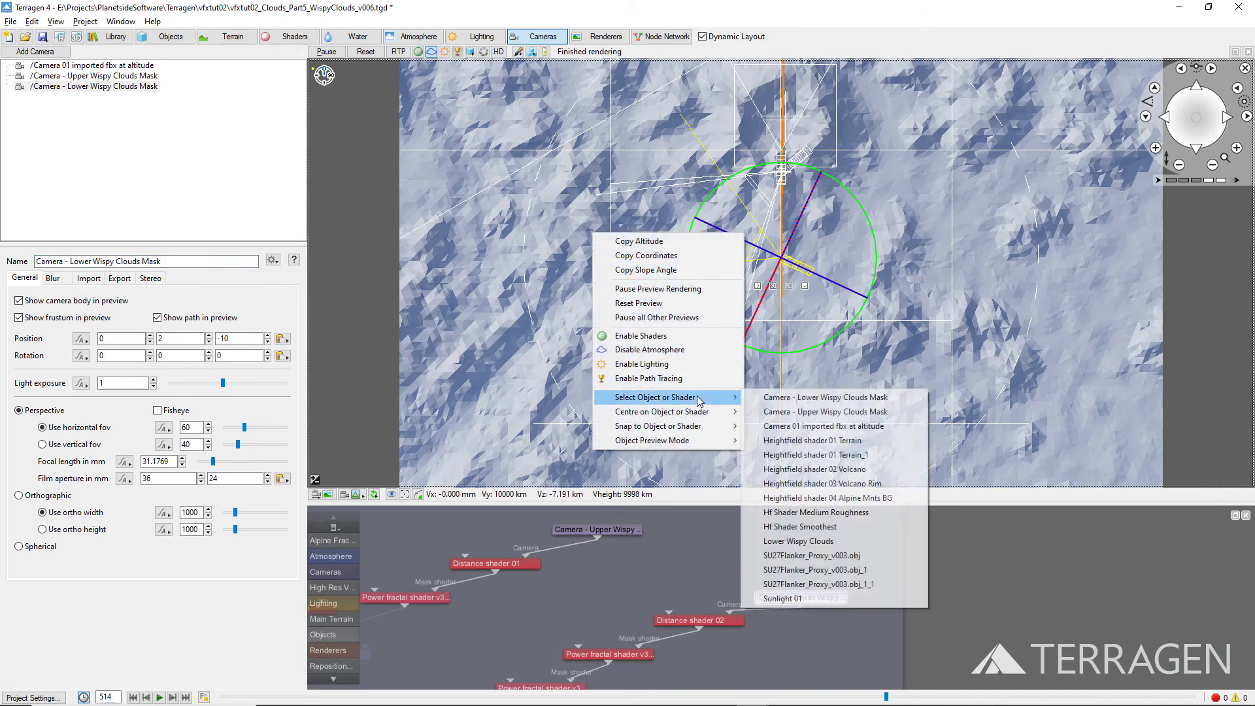
left_click(772, 400)
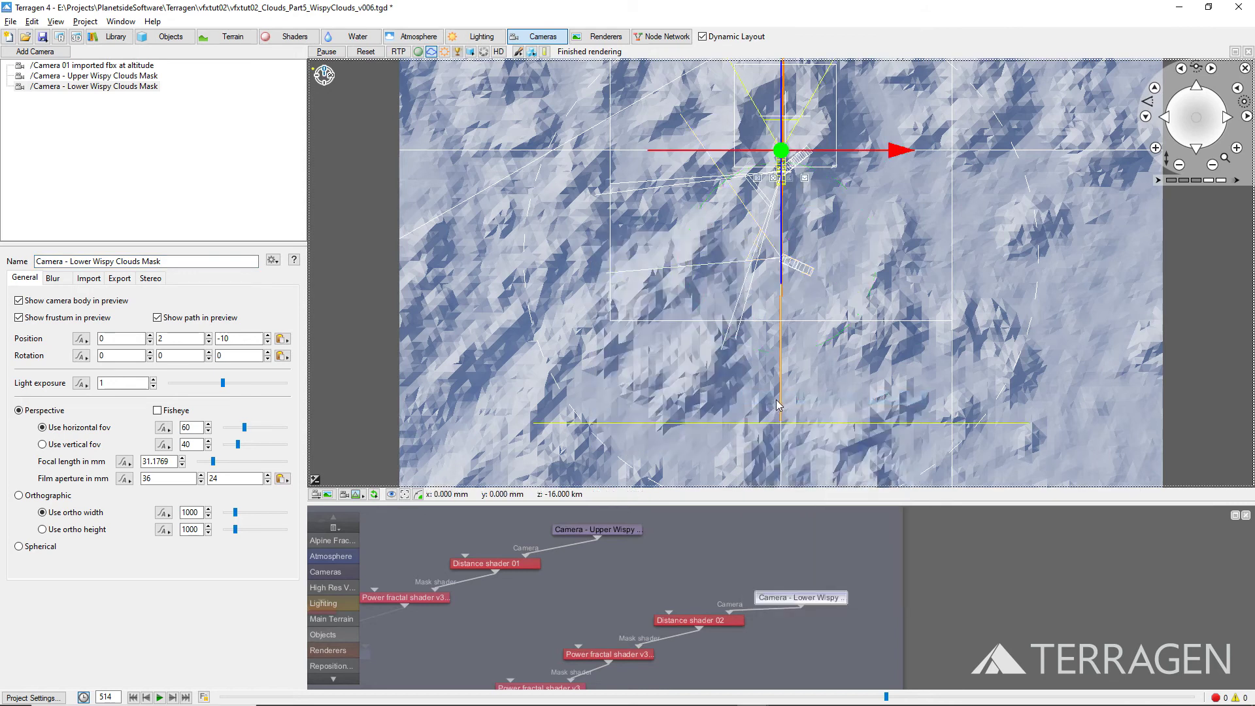
left_click(1213, 167)
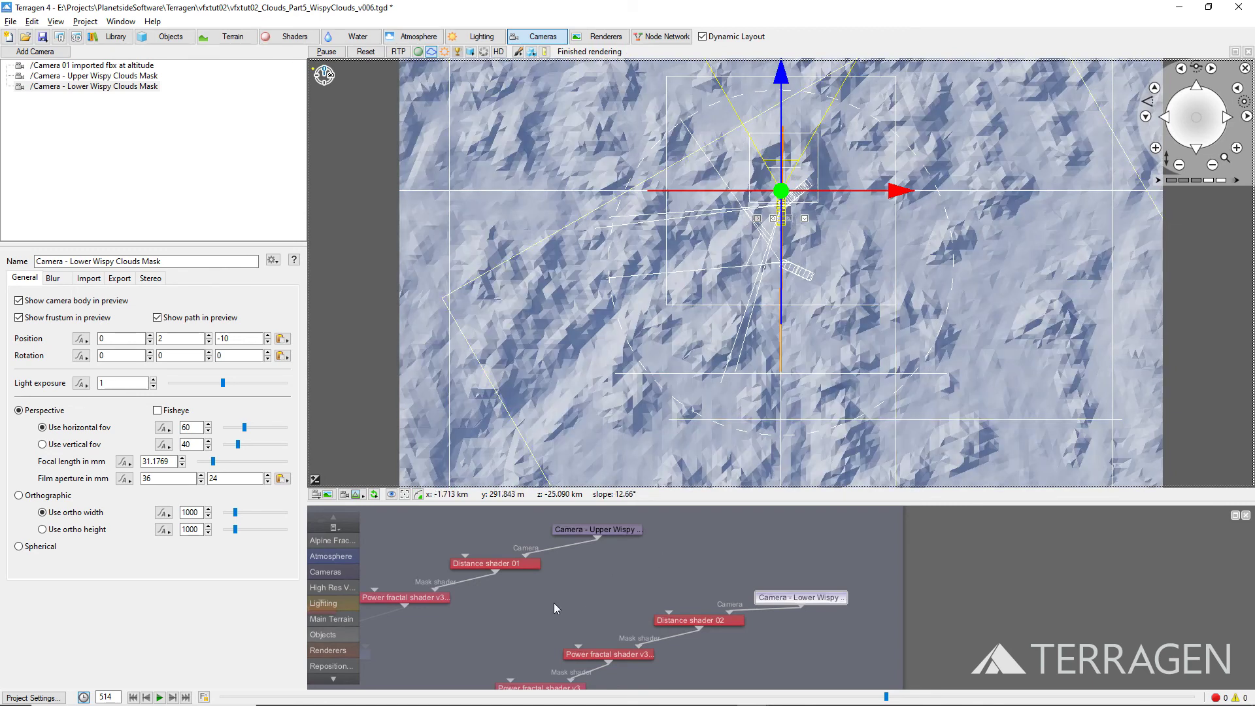
Step: Set the cloud density of the Lower Wispy Clouds layer to 10 and close its settings window
left_click_drag(555, 603, 703, 514)
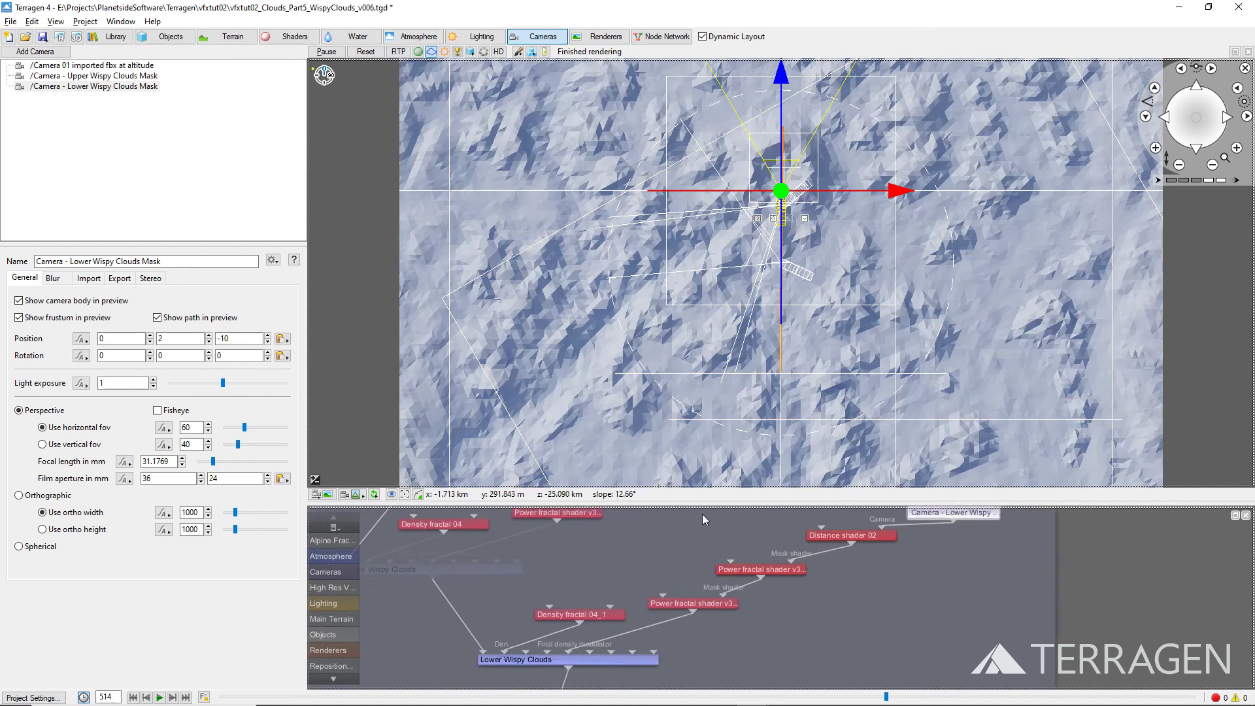
double_click(631, 653)
double_click(462, 635)
type("10")
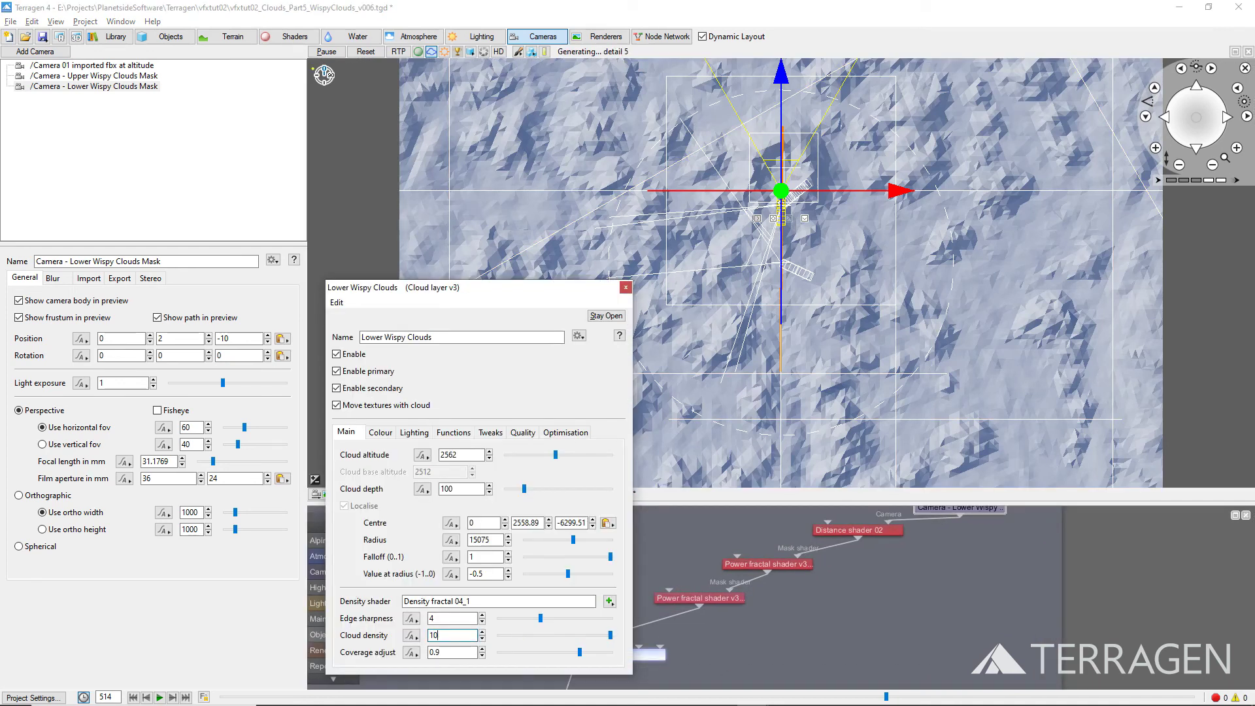
left_click(625, 288)
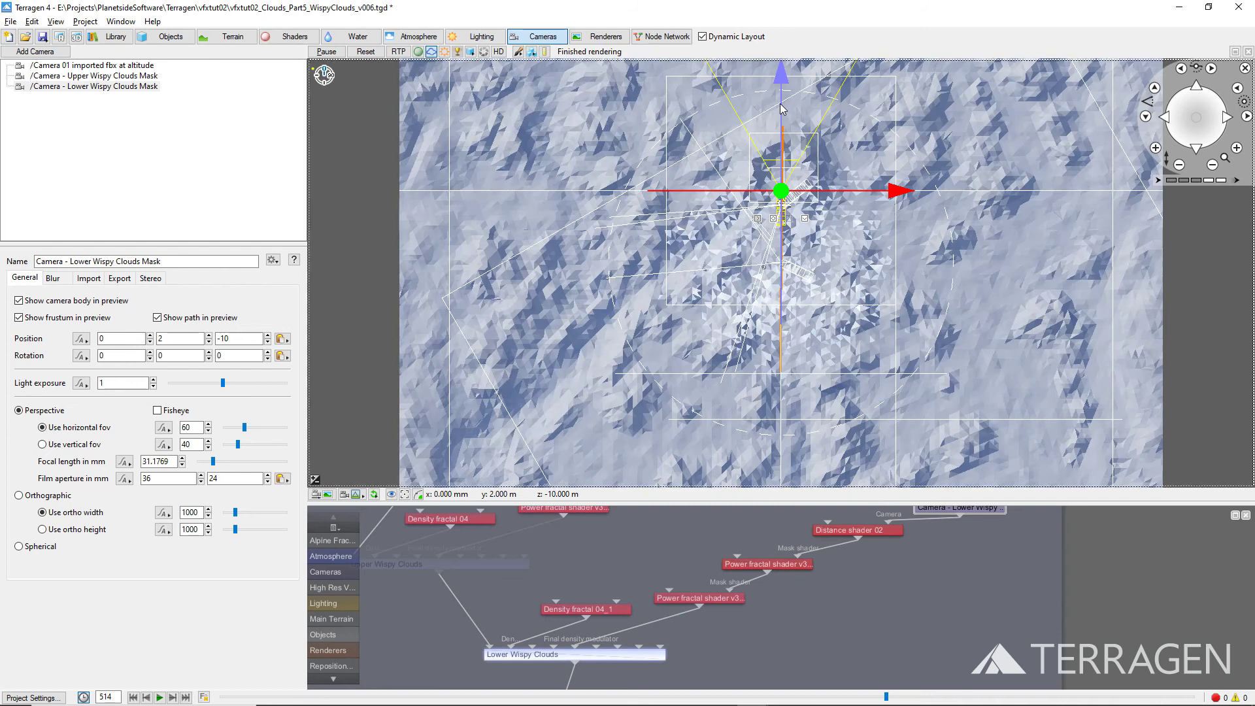
Step: Move the lower wispy clouds mask camera forward along its Z axis and set its Z position to 9500
left_click_drag(783, 109, 806, 11)
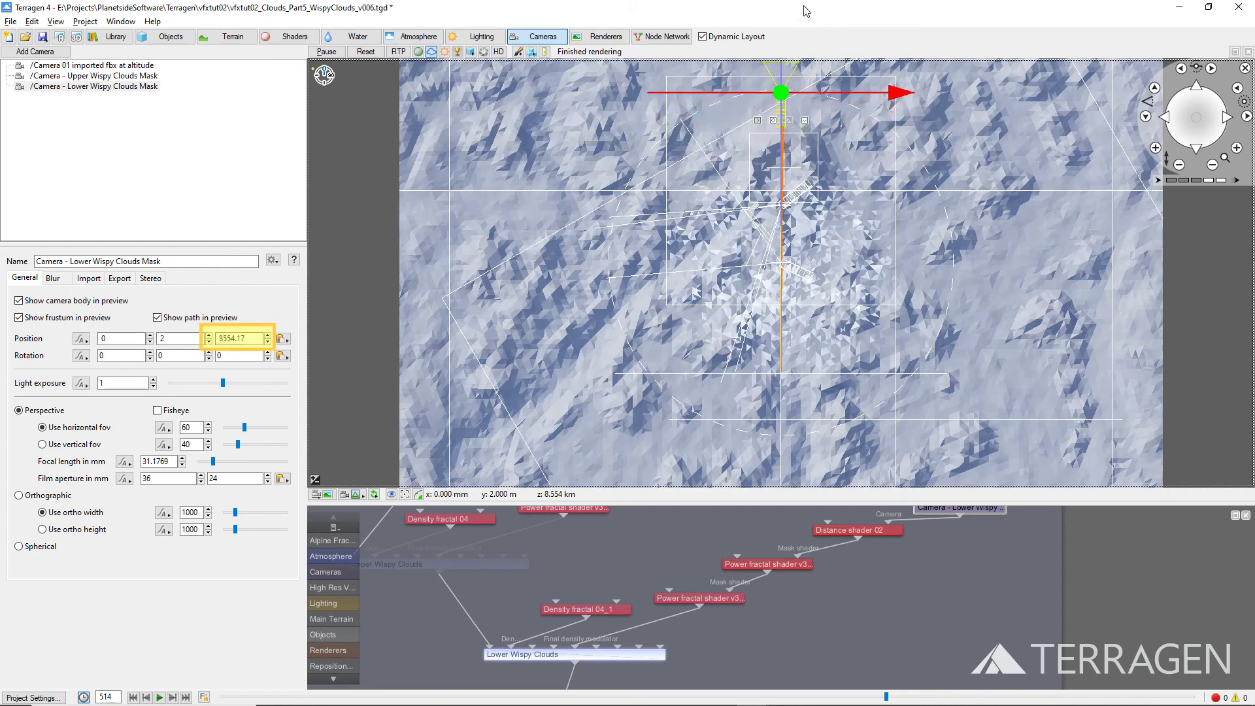
double_click(239, 338)
type("9500")
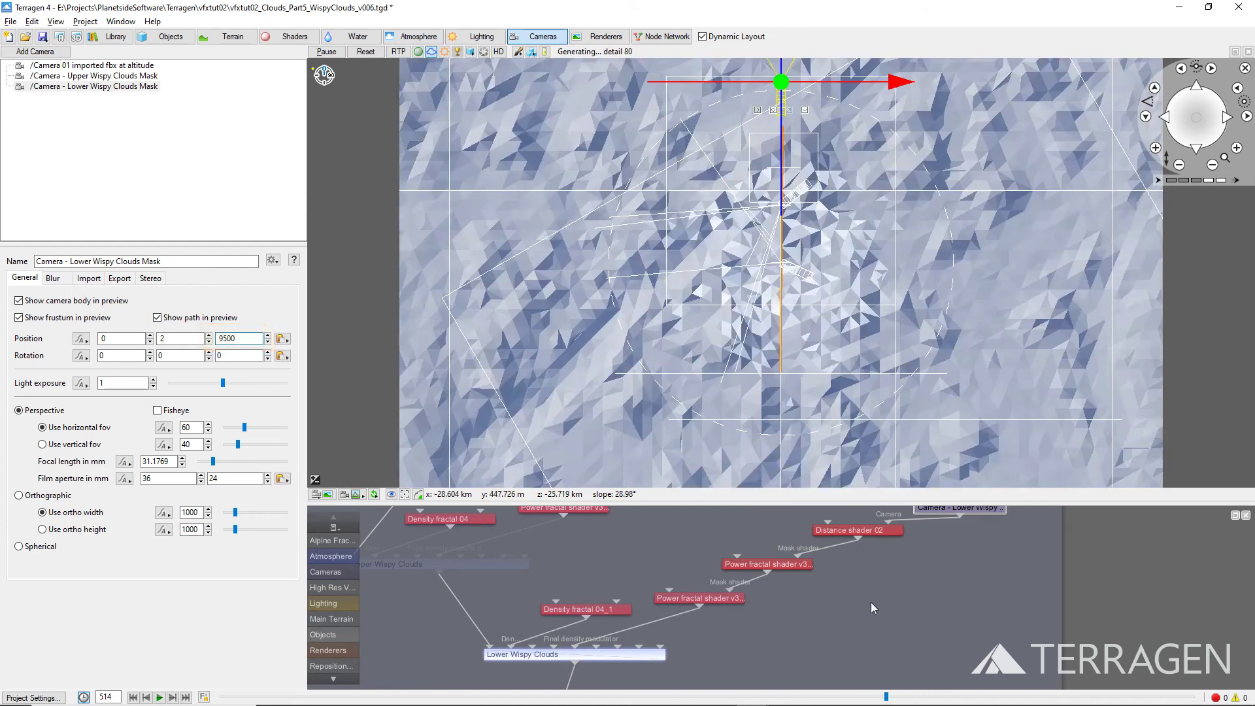
Step: Invert Distance shader 02 with far colour 0 and near colour 1, and set its far distance to 1500
left_click_drag(871, 603, 858, 621)
double_click(858, 547)
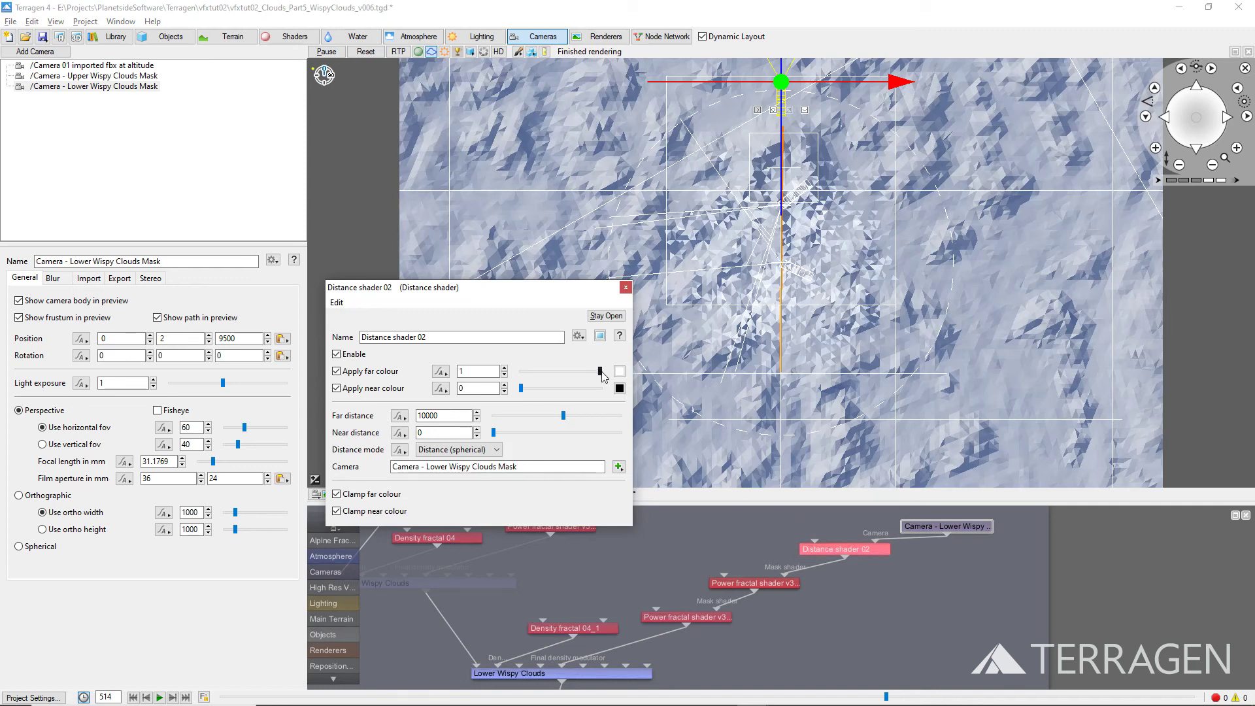
mouse_move(600, 371)
left_mouse_down()
mouse_move(521, 373)
mouse_move(600, 390)
left_mouse_up()
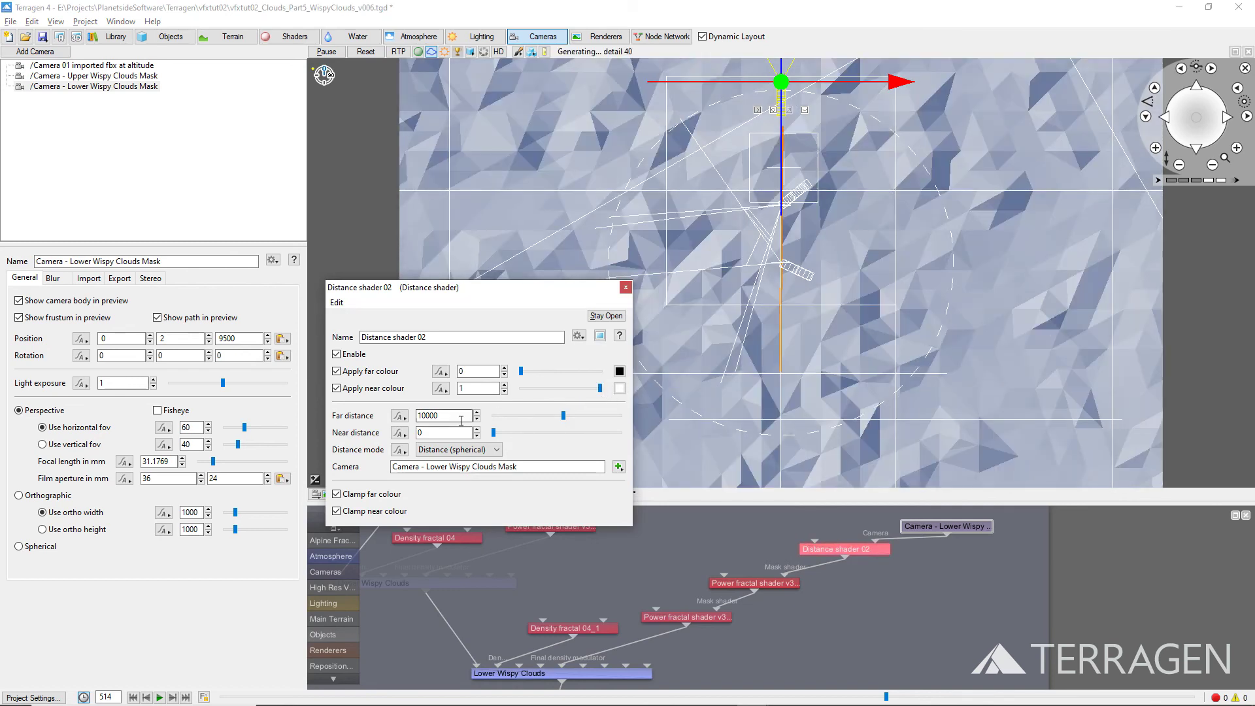
double_click(461, 421)
type("1500")
key("Return")
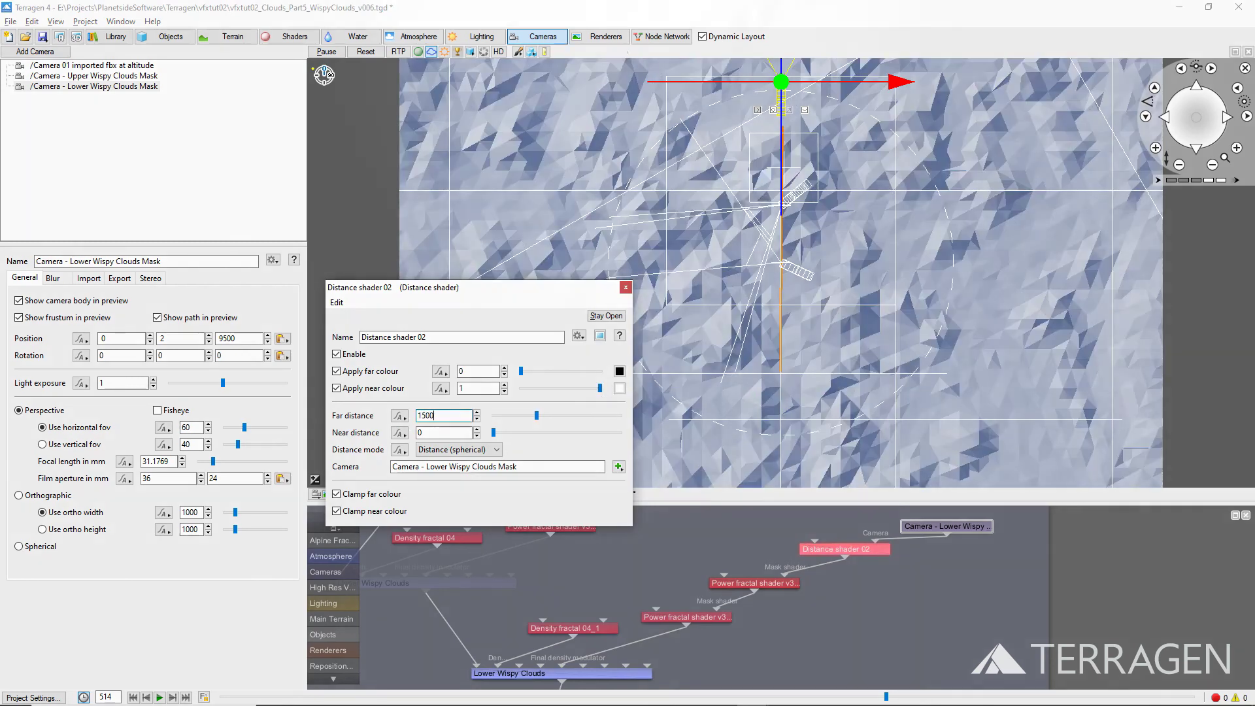